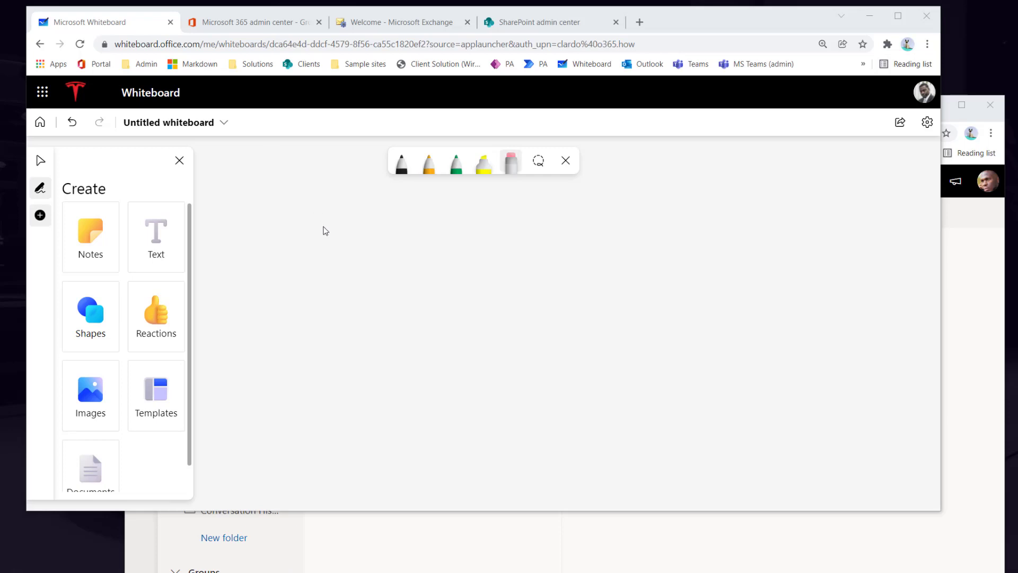
- Sketch a black quadrilateral and an orange square side by side, then add a text box
{"action": "left_click", "coordinate": [401, 162]}
{"action": "mouse_move", "coordinate": [359, 258]}
{"action": "left_mouse_down"}
{"action": "mouse_move", "coordinate": [268, 253]}
{"action": "mouse_move", "coordinate": [291, 400]}
{"action": "mouse_move", "coordinate": [421, 320]}
{"action": "mouse_move", "coordinate": [356, 258]}
{"action": "left_mouse_up"}
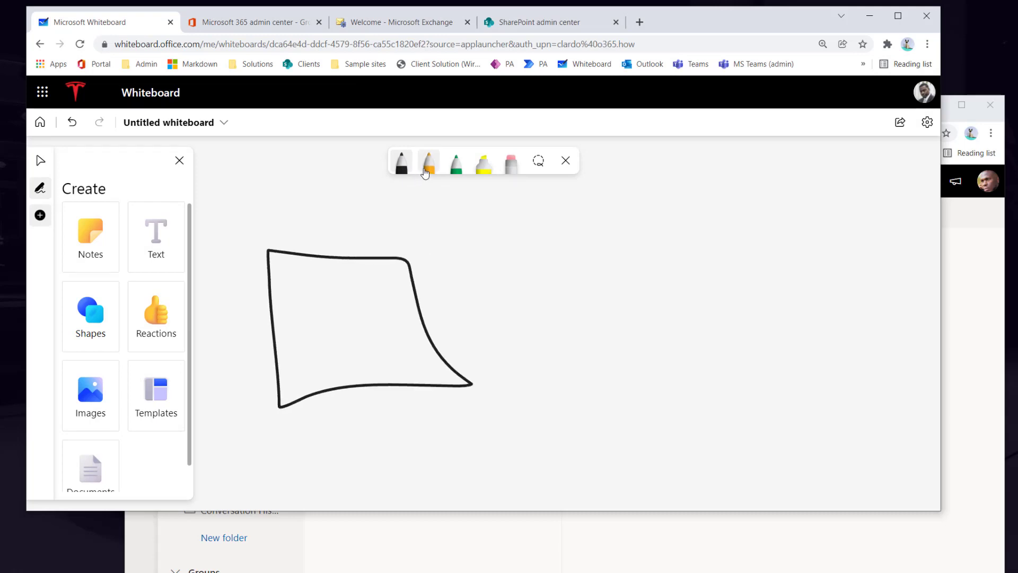
{"action": "left_click", "coordinate": [429, 162]}
{"action": "mouse_move", "coordinate": [669, 246]}
{"action": "left_mouse_down"}
{"action": "mouse_move", "coordinate": [640, 252]}
{"action": "mouse_move", "coordinate": [605, 350]}
{"action": "mouse_move", "coordinate": [609, 392]}
{"action": "mouse_move", "coordinate": [801, 402]}
{"action": "mouse_move", "coordinate": [768, 279]}
{"action": "mouse_move", "coordinate": [705, 244]}
{"action": "mouse_move", "coordinate": [669, 245]}
{"action": "left_mouse_up"}
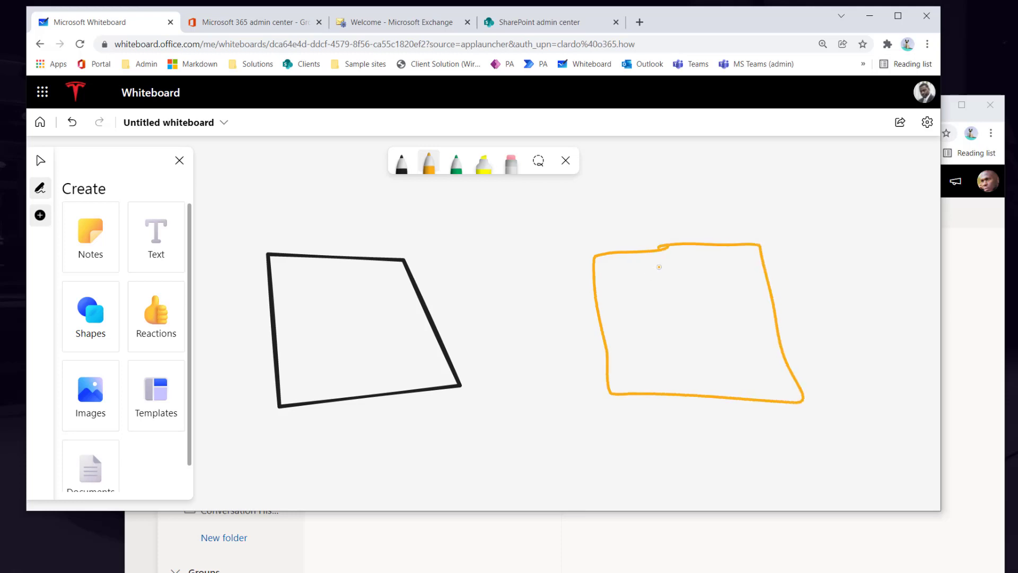
{"action": "left_click", "coordinate": [155, 236]}
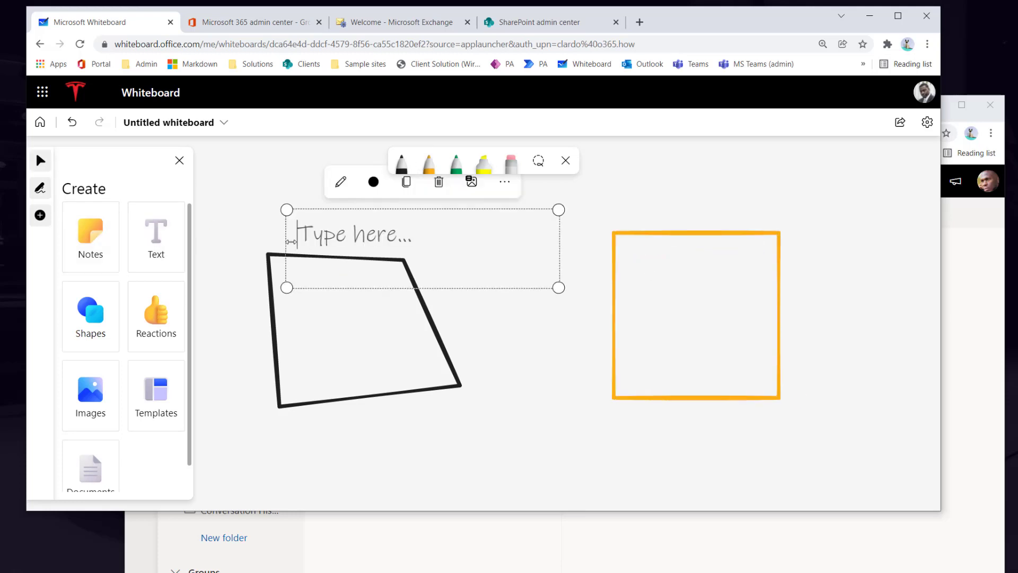
- Type 'Sp Teams' as a label, then add an 'Sp Communications' label above the orange square
{"action": "type", "text": "Sp Teams"}
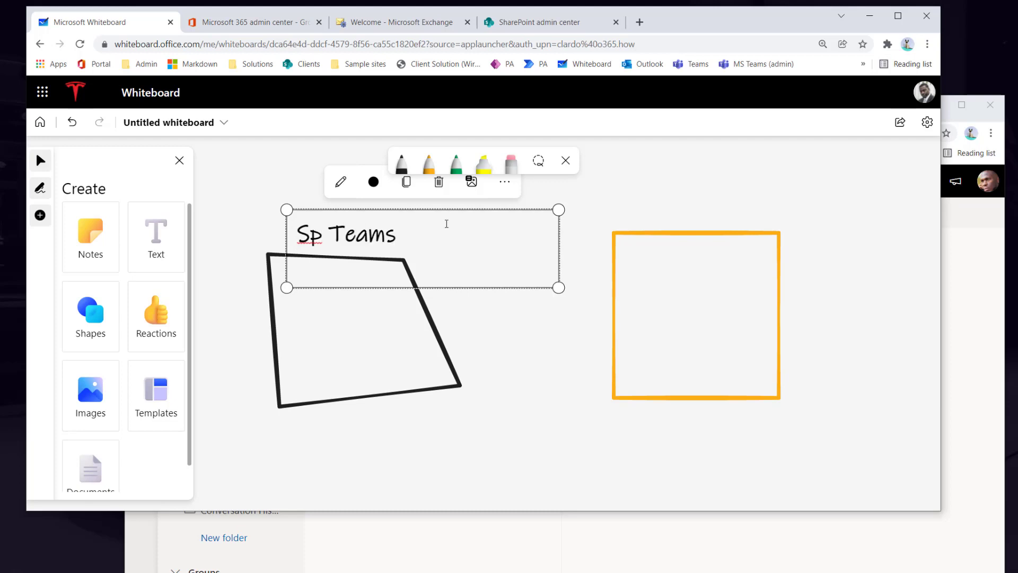
{"action": "left_click", "coordinate": [686, 213]}
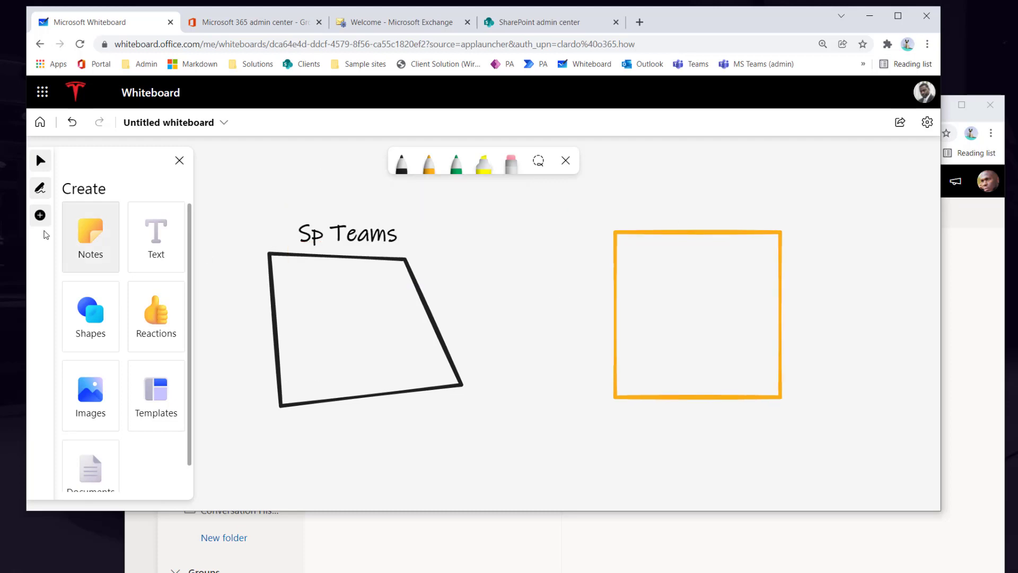
{"action": "left_click", "coordinate": [658, 212]}
{"action": "type", "text": "Sp "}
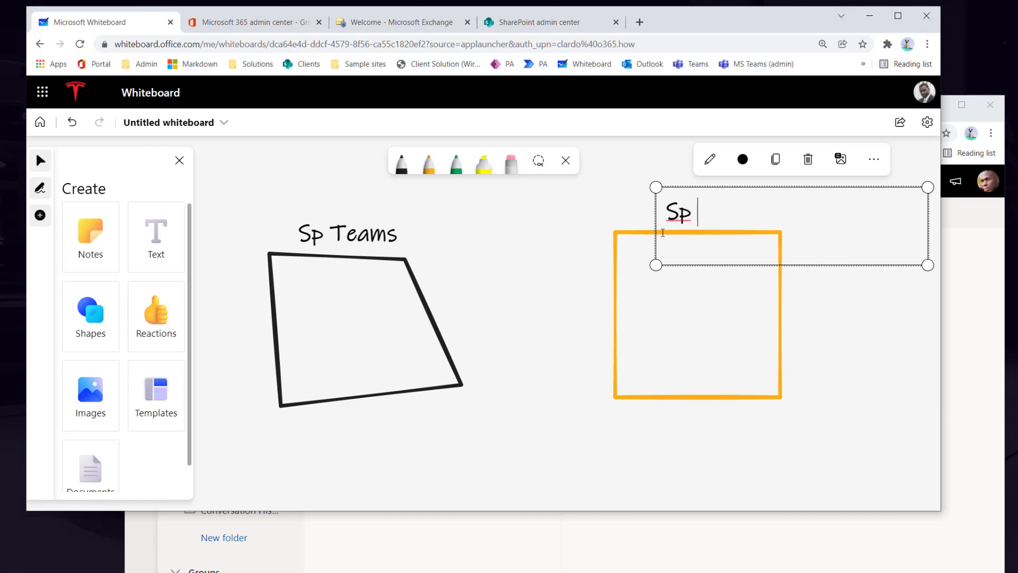
{"action": "type", "text": "Communcat"}
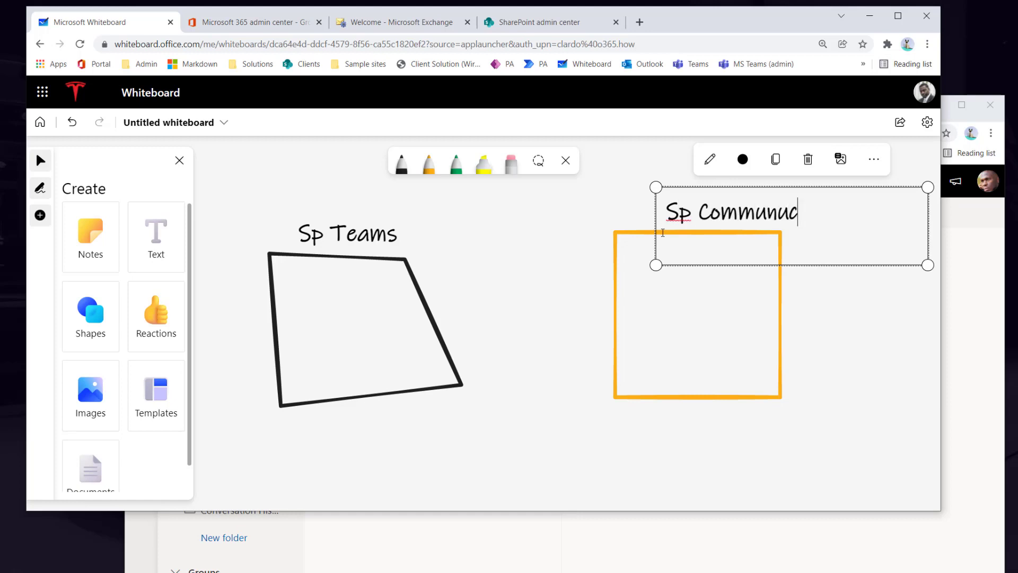
{"action": "key", "text": "BackSpace"}
{"action": "key", "text": "BackSpace"}
{"action": "key", "text": "BackSpace"}
{"action": "type", "text": "ications"}
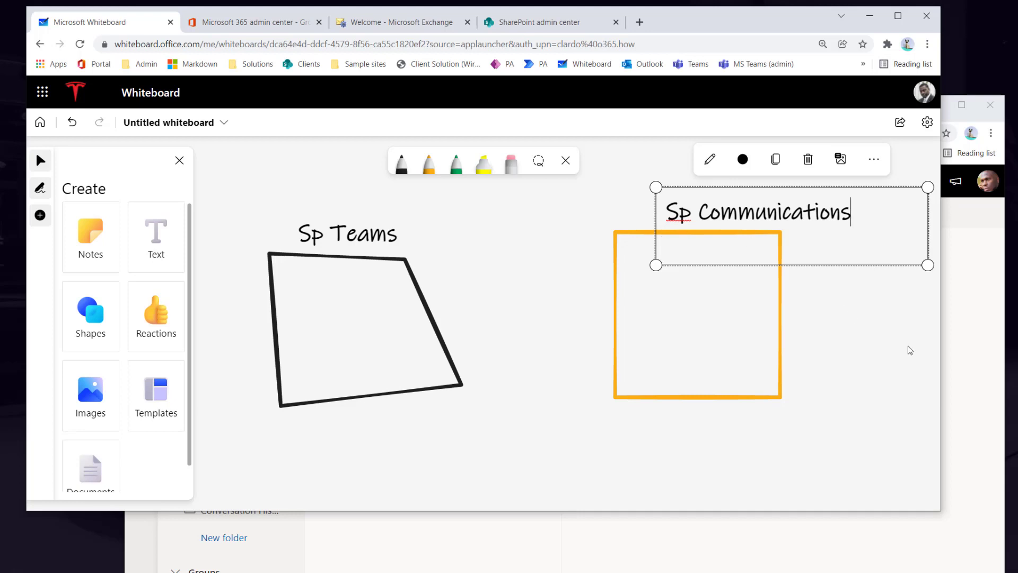
{"action": "left_click", "coordinate": [884, 346]}
{"action": "left_click_drag", "start_coordinate": [789, 216], "coordinate": [728, 214]}
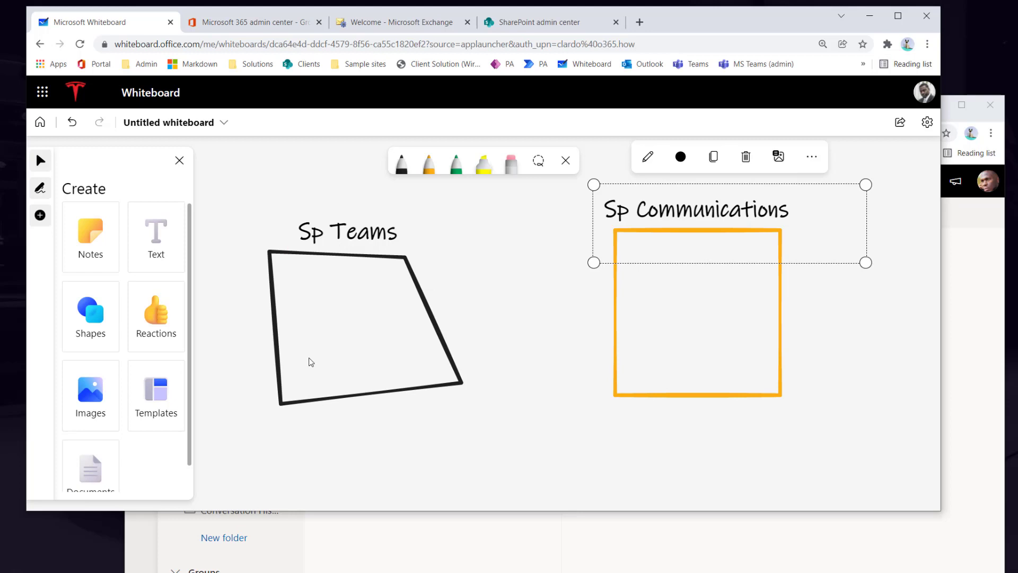
- Draw an orange line across the Sp Teams shape's top and erase the stray orange stroke inside
{"action": "left_click", "coordinate": [429, 161]}
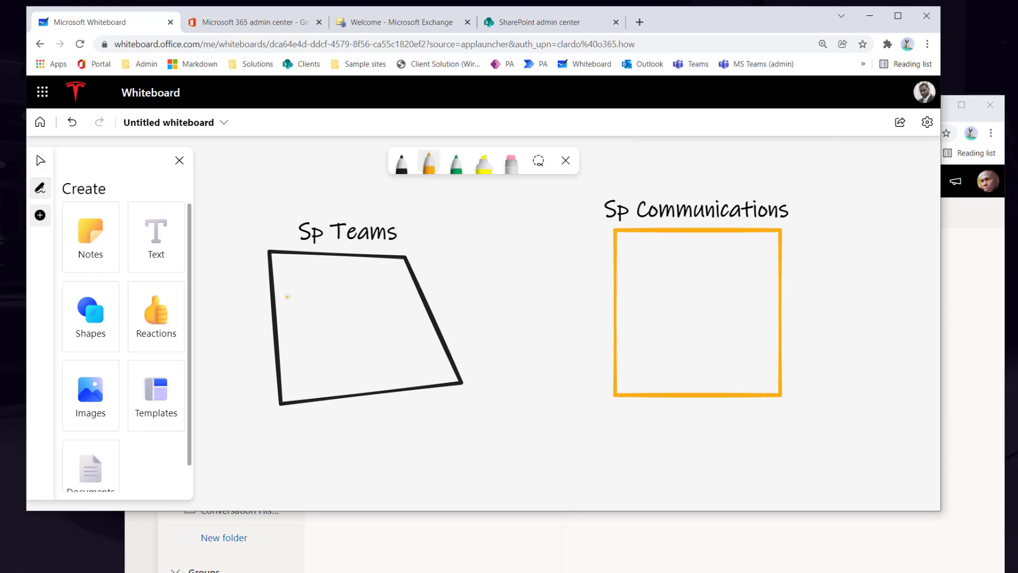
{"action": "left_click_drag", "start_coordinate": [277, 296], "coordinate": [291, 392]}
{"action": "left_click_drag", "start_coordinate": [269, 276], "coordinate": [414, 271]}
{"action": "left_click", "coordinate": [511, 161]}
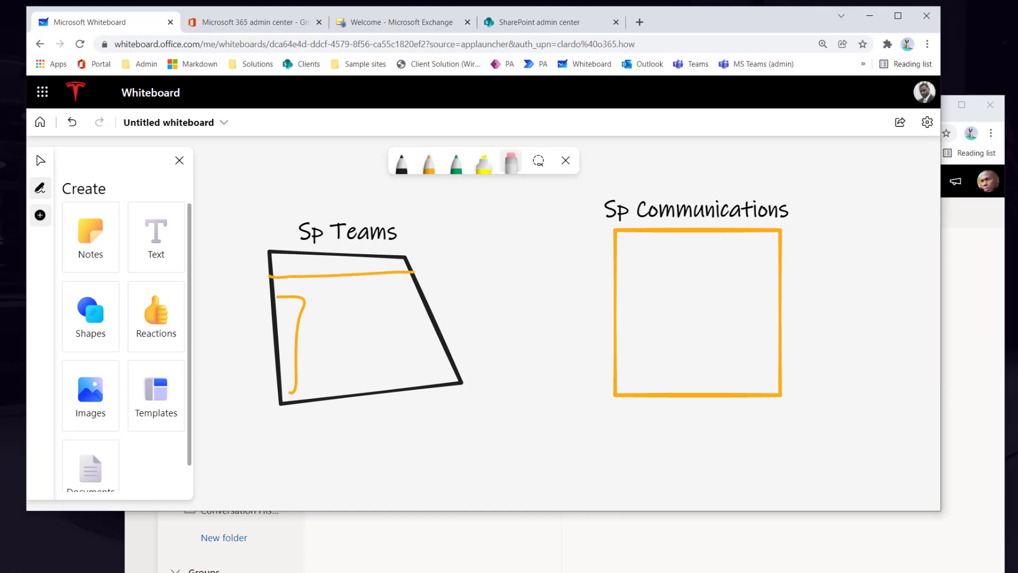
{"action": "mouse_move", "coordinate": [288, 317]}
{"action": "left_mouse_down"}
{"action": "mouse_move", "coordinate": [287, 350]}
{"action": "mouse_move", "coordinate": [319, 254]}
{"action": "left_mouse_up"}
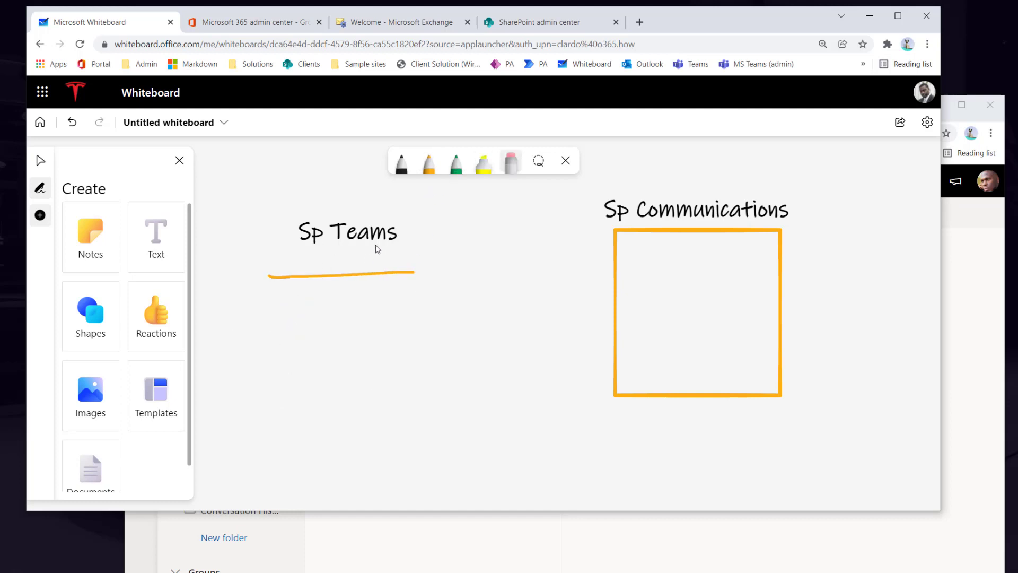
{"action": "key", "text": "ctrl+z"}
{"action": "key", "text": "ctrl+z"}
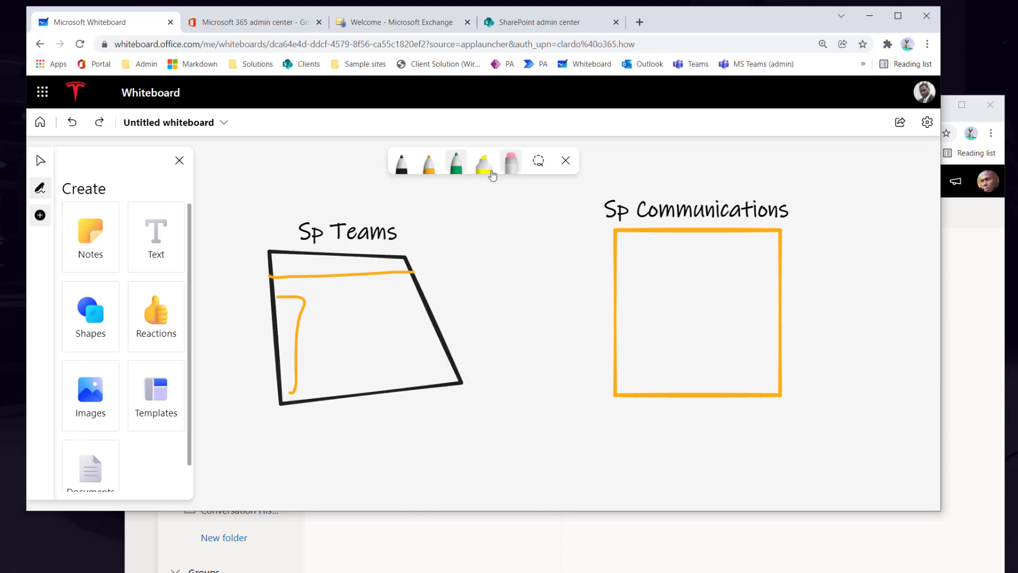
{"action": "left_click", "coordinate": [296, 345]}
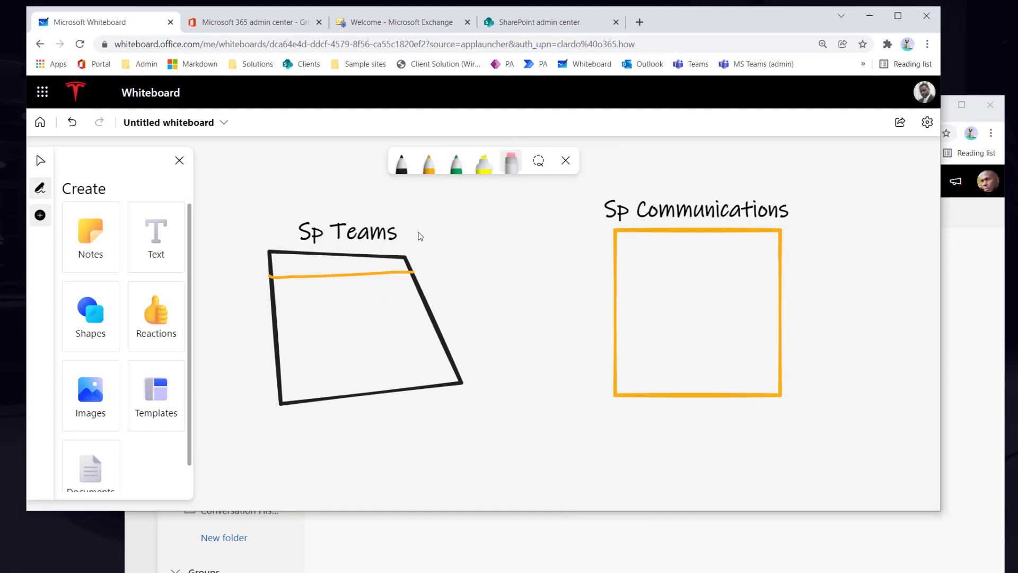
- Draw a green tick beside the Sp Teams title and erase the orange line inside the shape
{"action": "left_click", "coordinate": [460, 177]}
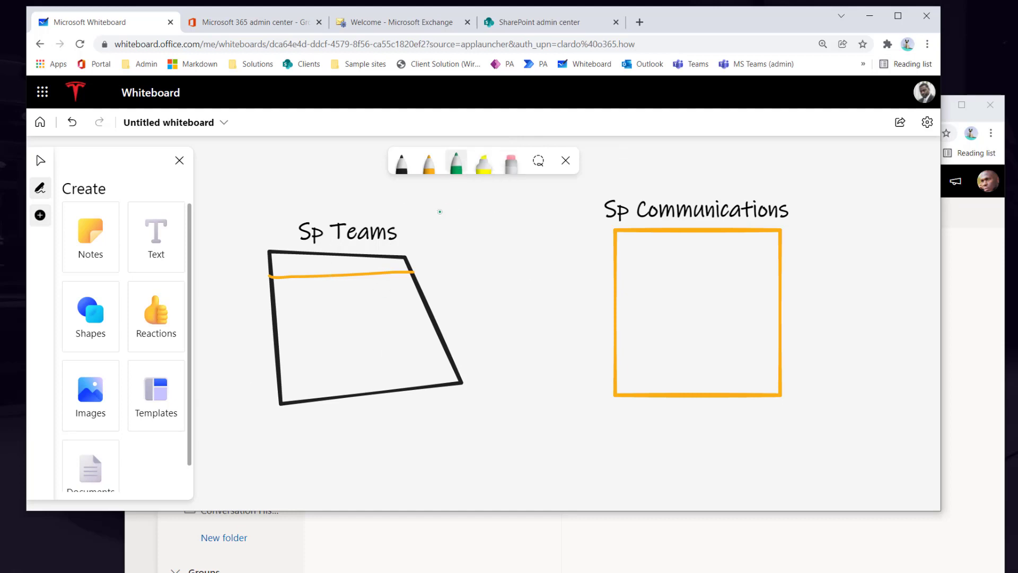
{"action": "left_click_drag", "start_coordinate": [401, 207], "coordinate": [454, 194]}
{"action": "left_click", "coordinate": [511, 163]}
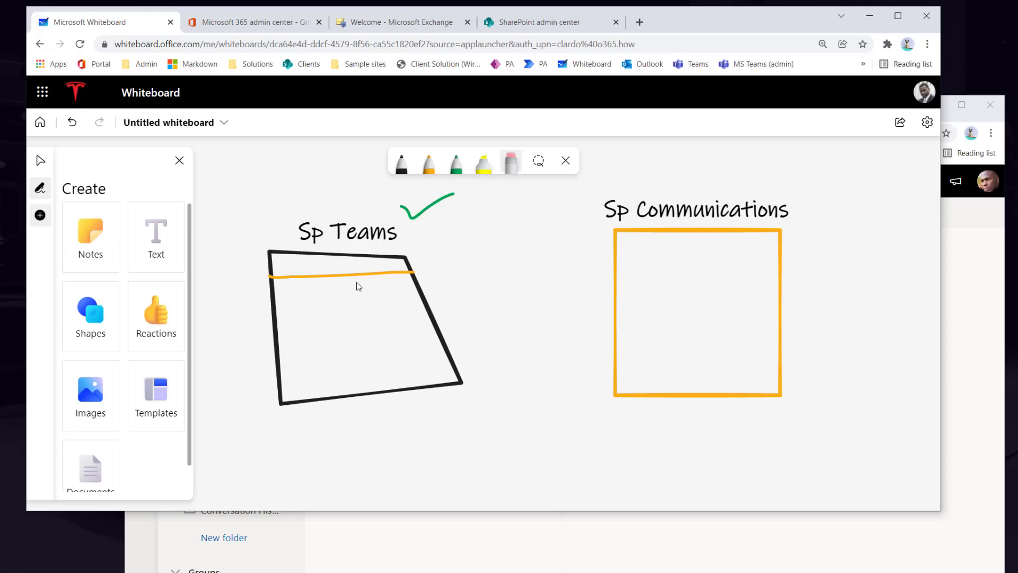
{"action": "left_click", "coordinate": [357, 274]}
- Draw three green hooks with dashes along the Sp Teams shape's right edge
{"action": "left_click", "coordinate": [456, 164]}
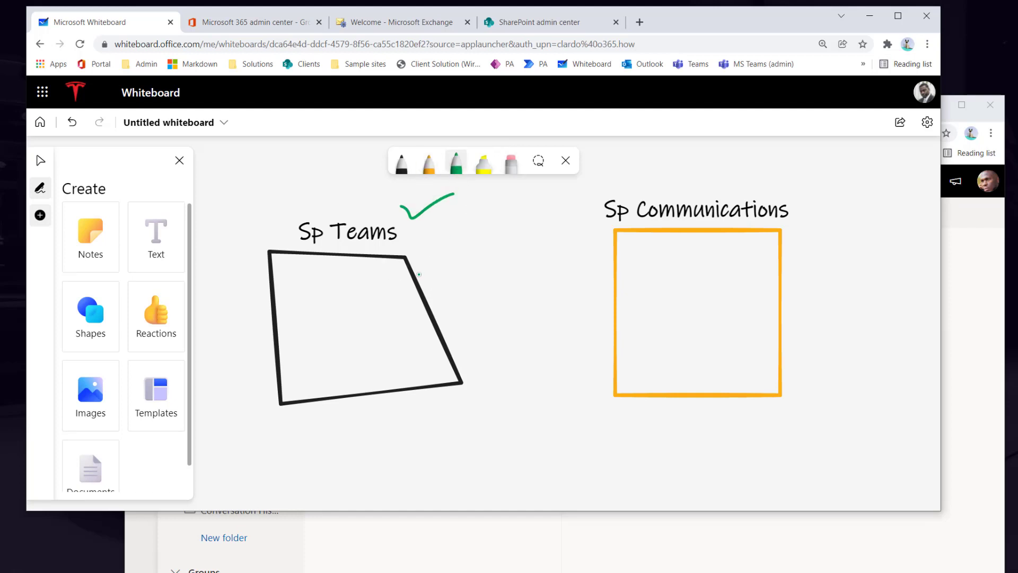
{"action": "mouse_move", "coordinate": [408, 274]}
{"action": "left_mouse_down"}
{"action": "mouse_move", "coordinate": [447, 287]}
{"action": "mouse_move", "coordinate": [424, 289]}
{"action": "mouse_move", "coordinate": [450, 314]}
{"action": "mouse_move", "coordinate": [432, 318]}
{"action": "mouse_move", "coordinate": [466, 333]}
{"action": "mouse_move", "coordinate": [461, 350]}
{"action": "mouse_move", "coordinate": [441, 352]}
{"action": "left_mouse_up"}
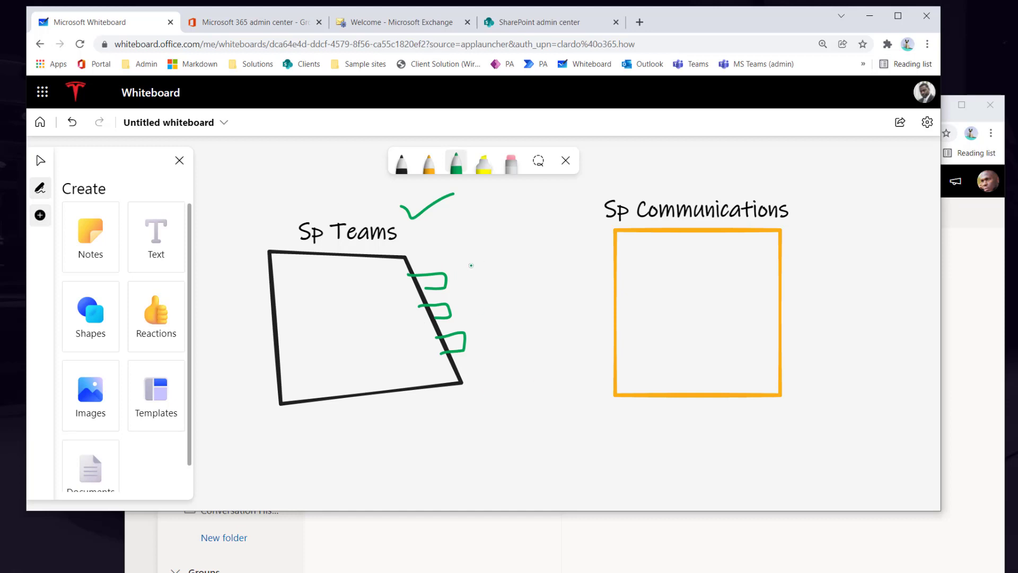
{"action": "left_click_drag", "start_coordinate": [450, 267], "coordinate": [461, 267]}
{"action": "left_click_drag", "start_coordinate": [452, 303], "coordinate": [491, 337]}
- Draw a short orange mark inside the first green hook on the Sp Teams shape
{"action": "left_click", "coordinate": [429, 162]}
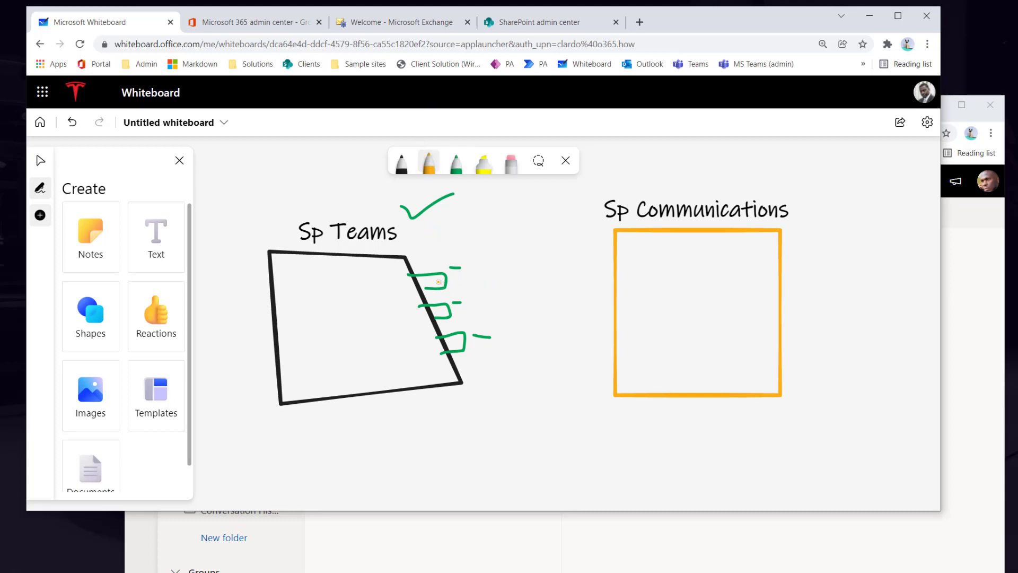
{"action": "mouse_move", "coordinate": [438, 282]}
{"action": "left_mouse_down"}
{"action": "mouse_move", "coordinate": [460, 281]}
{"action": "mouse_move", "coordinate": [447, 311]}
{"action": "mouse_move", "coordinate": [459, 310]}
{"action": "left_mouse_up"}
- Draw three stacked orange horizontal strokes across the Sp Teams shape's left edge
{"action": "left_click_drag", "start_coordinate": [237, 297], "coordinate": [308, 299]}
{"action": "left_click_drag", "start_coordinate": [242, 319], "coordinate": [303, 317]}
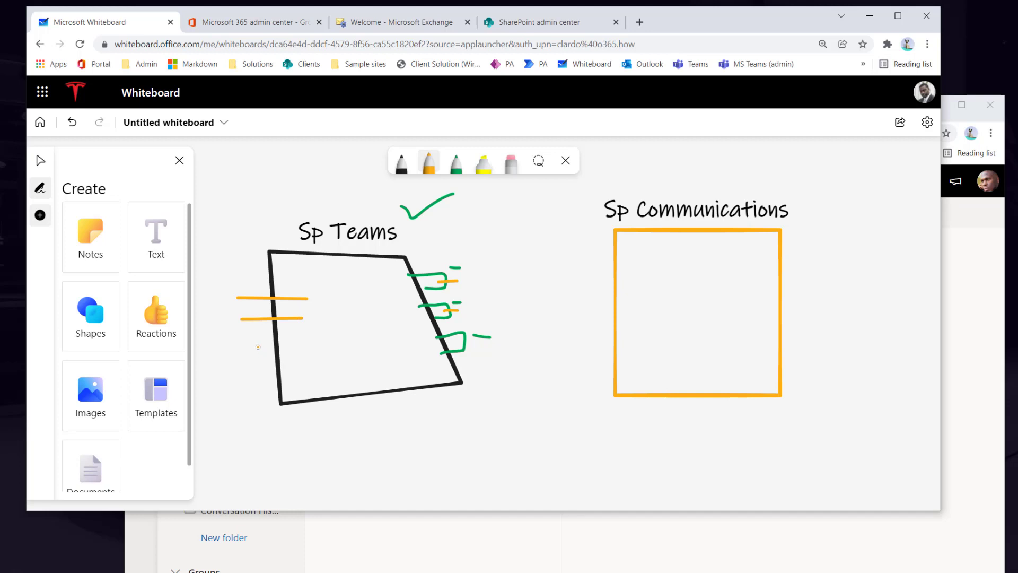
{"action": "left_click_drag", "start_coordinate": [246, 337], "coordinate": [307, 342]}
- Add a black diagonal stroke below the shapes, circle Sp Teams in green, and show the app launcher
{"action": "left_click", "coordinate": [401, 162]}
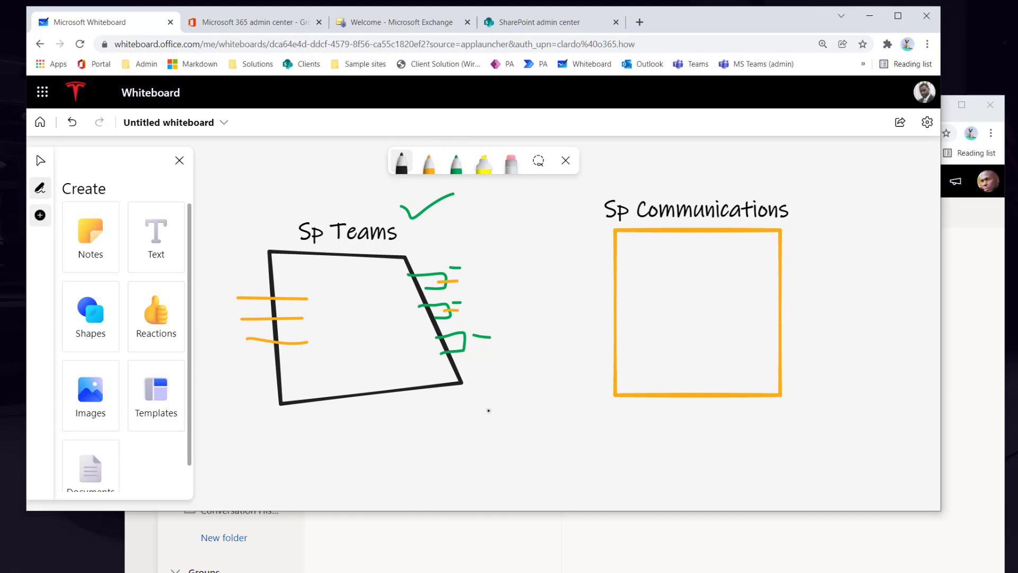
{"action": "left_click_drag", "start_coordinate": [489, 408], "coordinate": [415, 483]}
{"action": "left_click", "coordinate": [456, 161]}
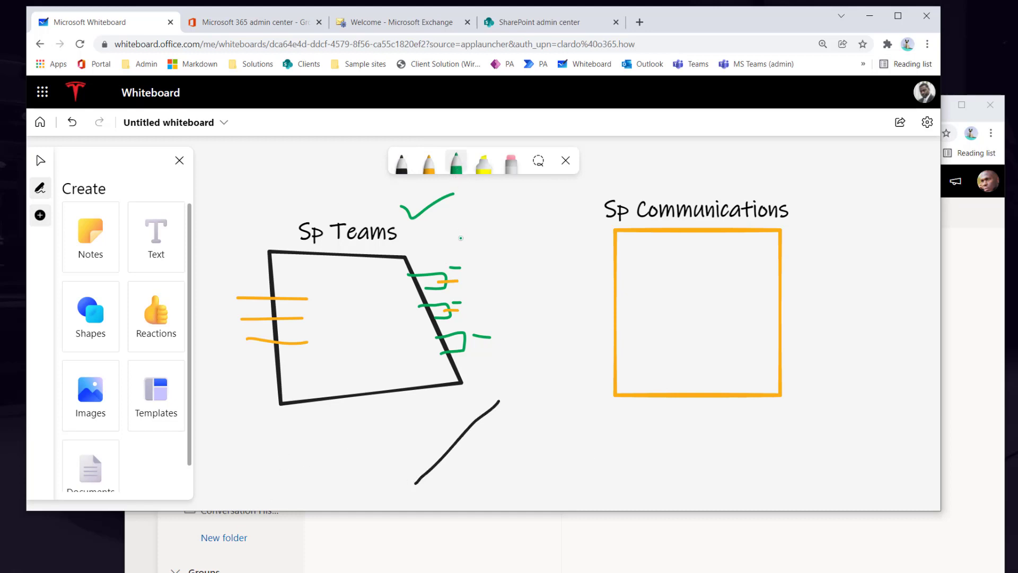
{"action": "left_click_drag", "start_coordinate": [471, 242], "coordinate": [467, 247]}
{"action": "mouse_move", "coordinate": [424, 211]}
{"action": "left_mouse_down"}
{"action": "mouse_move", "coordinate": [275, 222]}
{"action": "mouse_move", "coordinate": [391, 379]}
{"action": "mouse_move", "coordinate": [445, 217]}
{"action": "mouse_move", "coordinate": [470, 246]}
{"action": "left_mouse_up"}
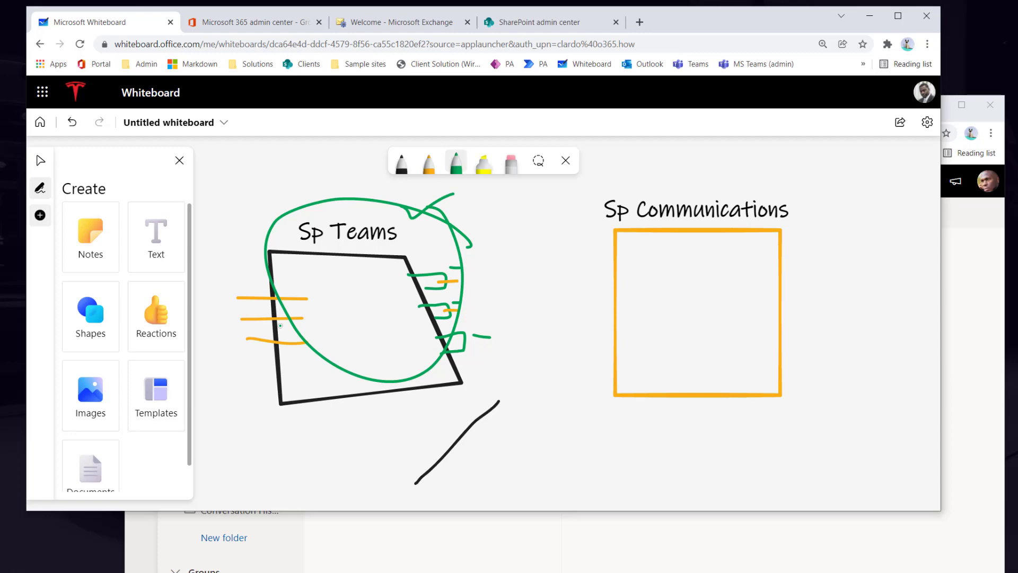
{"action": "left_click", "coordinate": [52, 102]}
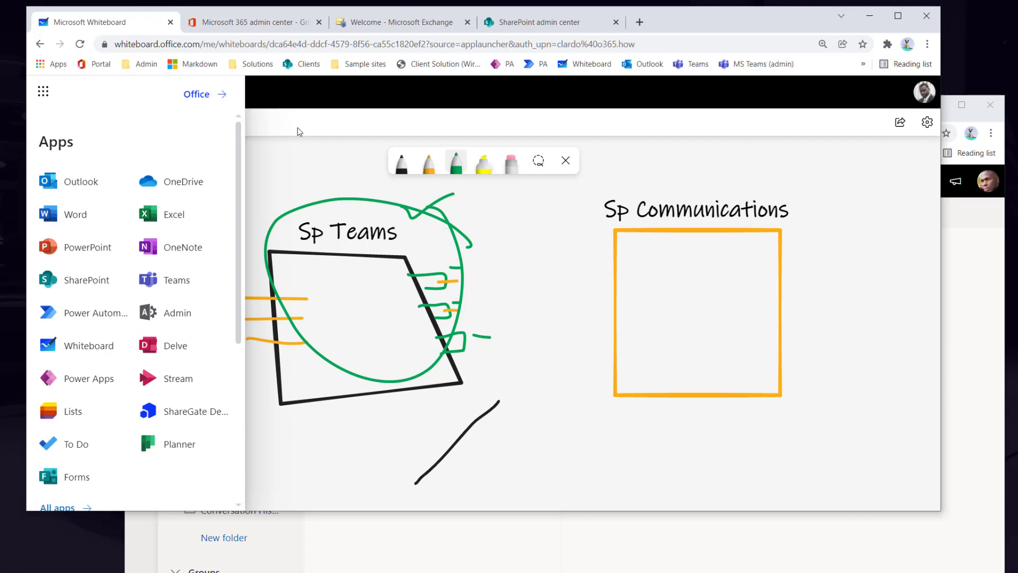
- Close the Office apps list and return to the admin center's Active teams and groups tab
{"action": "left_click", "coordinate": [335, 131]}
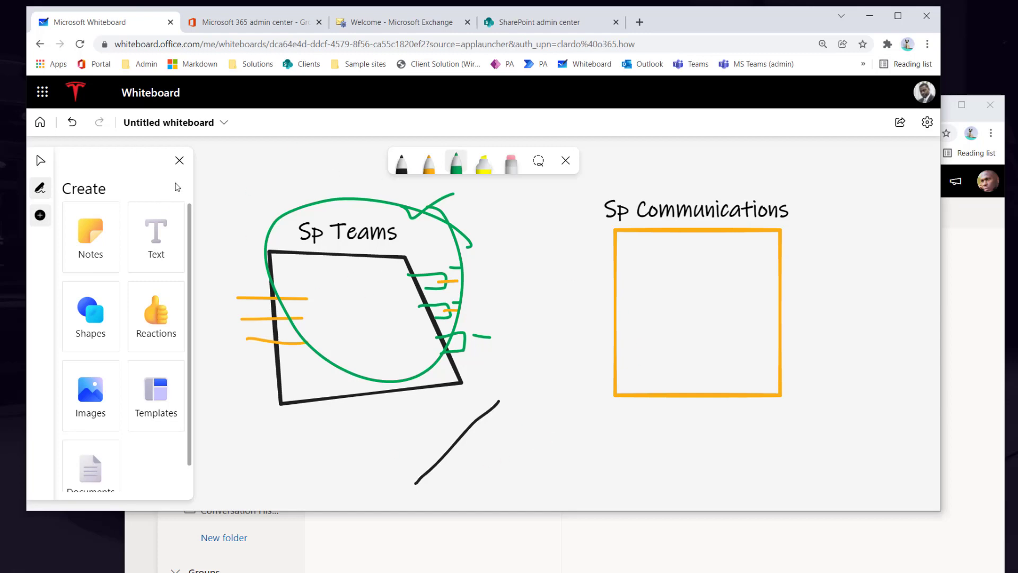
{"action": "left_click", "coordinate": [256, 24]}
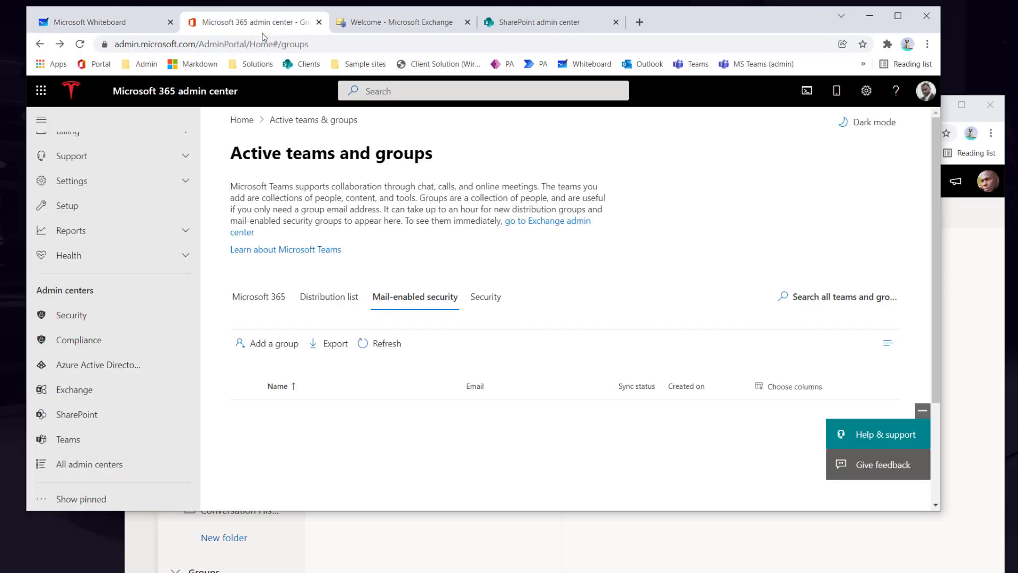
- Go to the SharePoint admin center via SP Admin in the Admin bookmarks folder
{"action": "scroll", "coordinate": [121, 222], "scroll_direction": "up", "scroll_amount": 4}
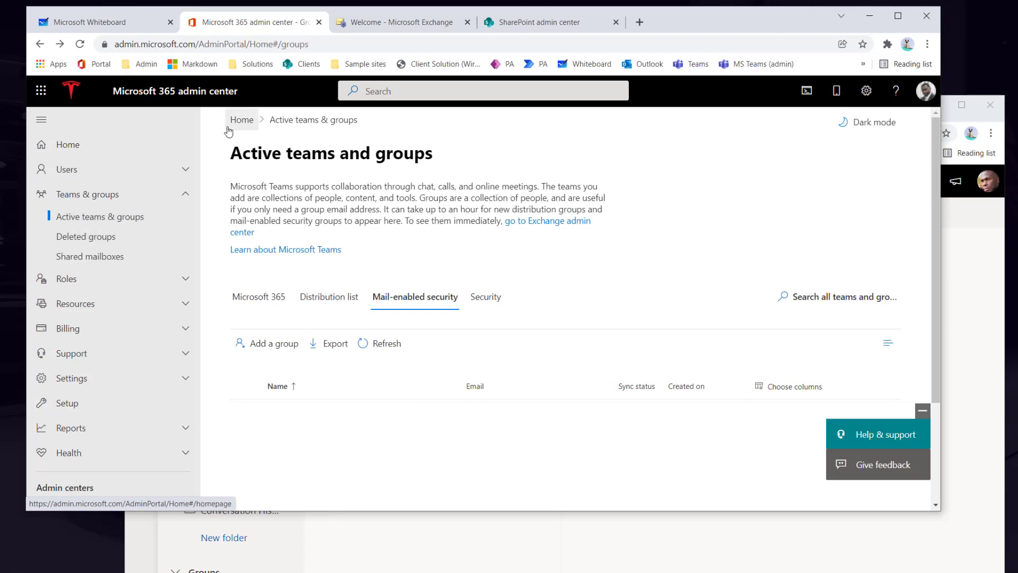
{"action": "left_click", "coordinate": [154, 64]}
{"action": "left_click", "coordinate": [159, 96]}
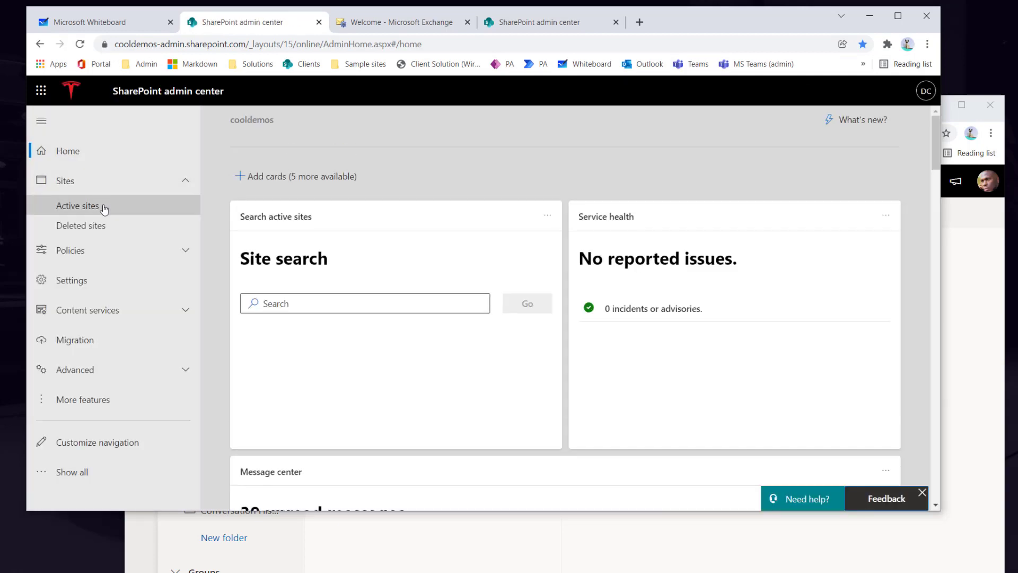
- Open Console Engineers from Active sites and review its 2 group members
{"action": "left_click", "coordinate": [104, 209]}
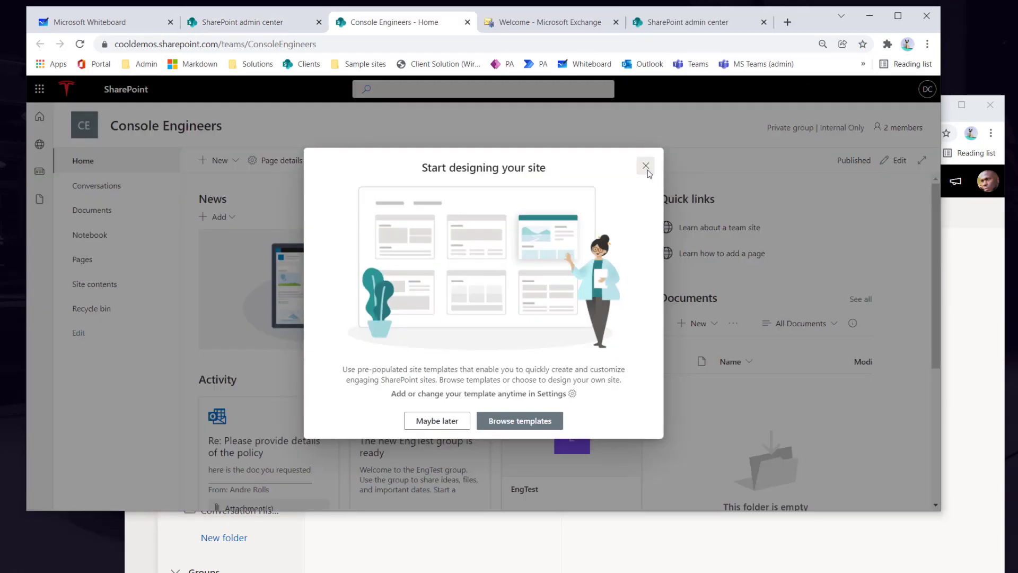
{"action": "left_click", "coordinate": [651, 172]}
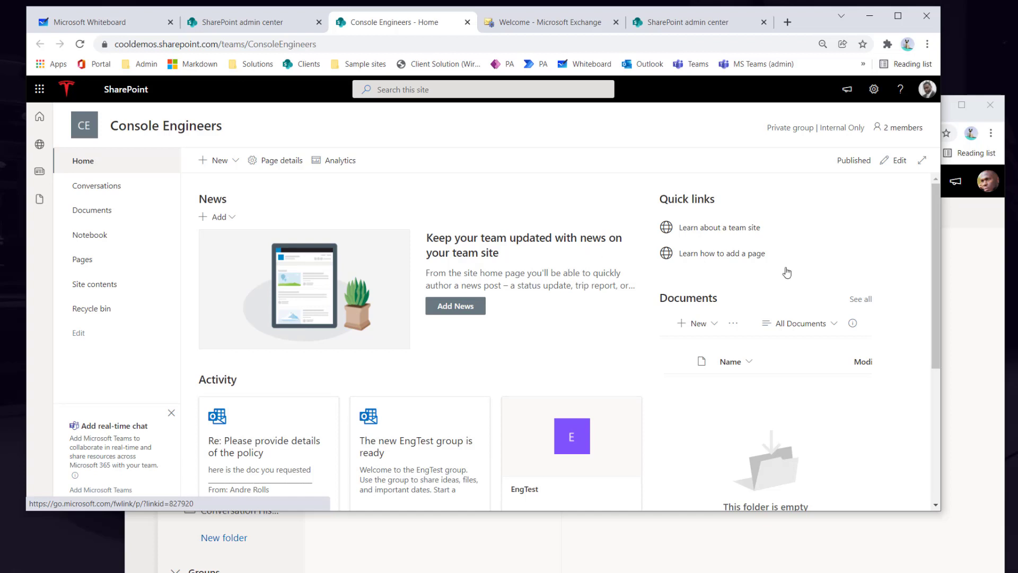
{"action": "left_click", "coordinate": [901, 128]}
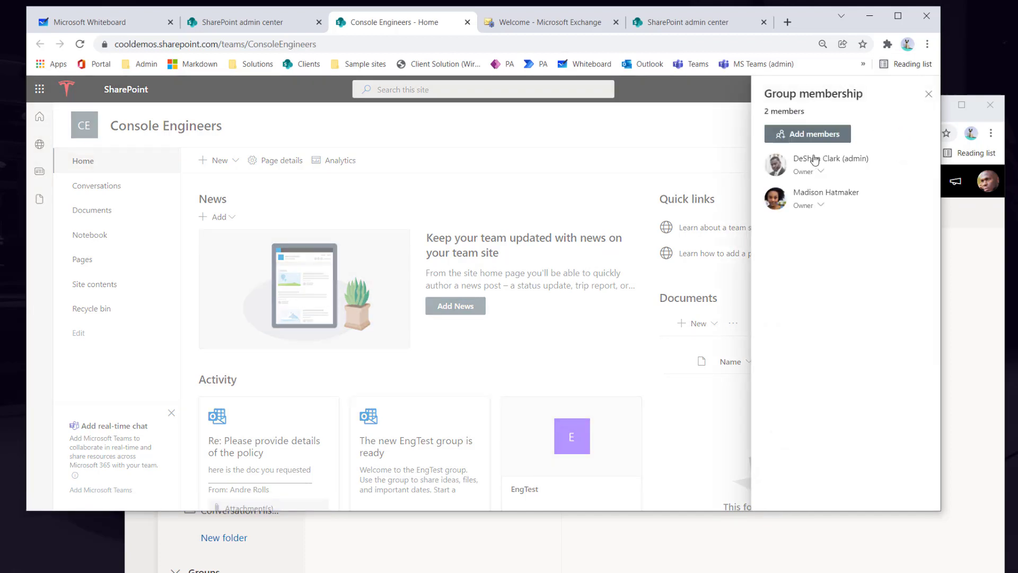
{"action": "mouse_move", "coordinate": [831, 201]}
{"action": "left_click", "coordinate": [928, 95]}
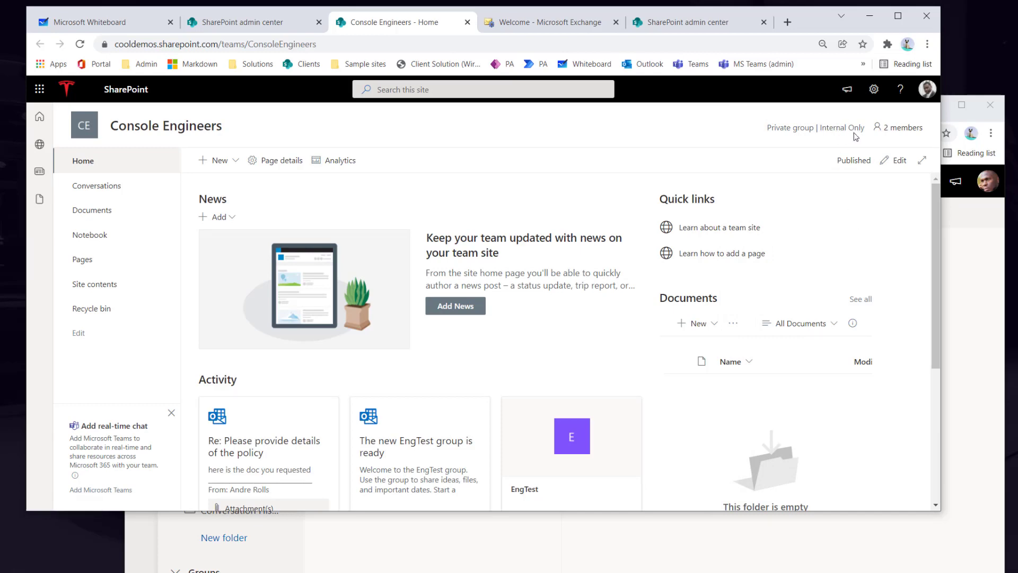
- Highlight the 'Private group' label and open the 2-member list showing both Owners
{"action": "scroll", "coordinate": [816, 260], "scroll_direction": "up", "scroll_amount": 3}
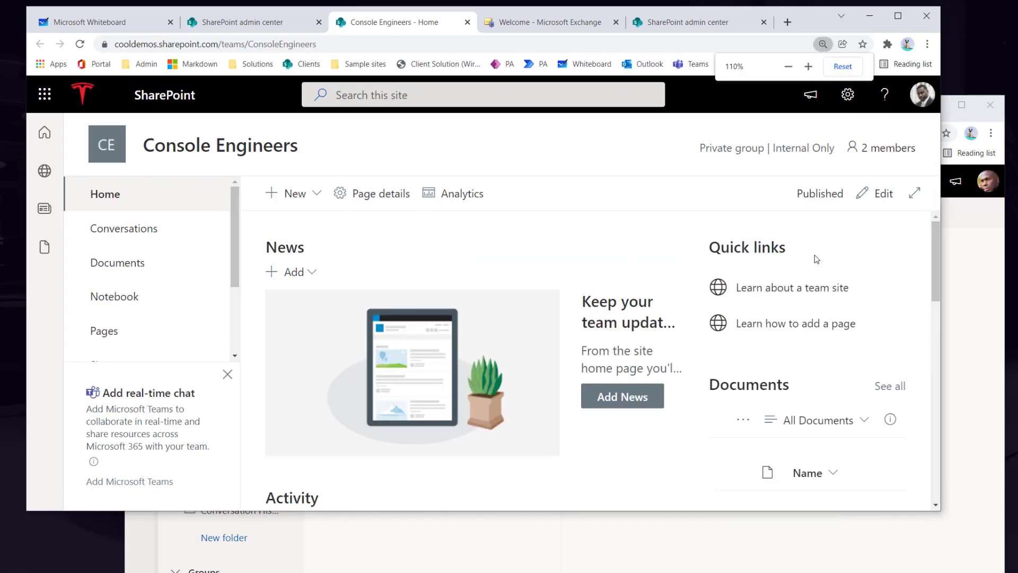
{"action": "scroll", "coordinate": [816, 259], "scroll_direction": "down", "scroll_amount": 2}
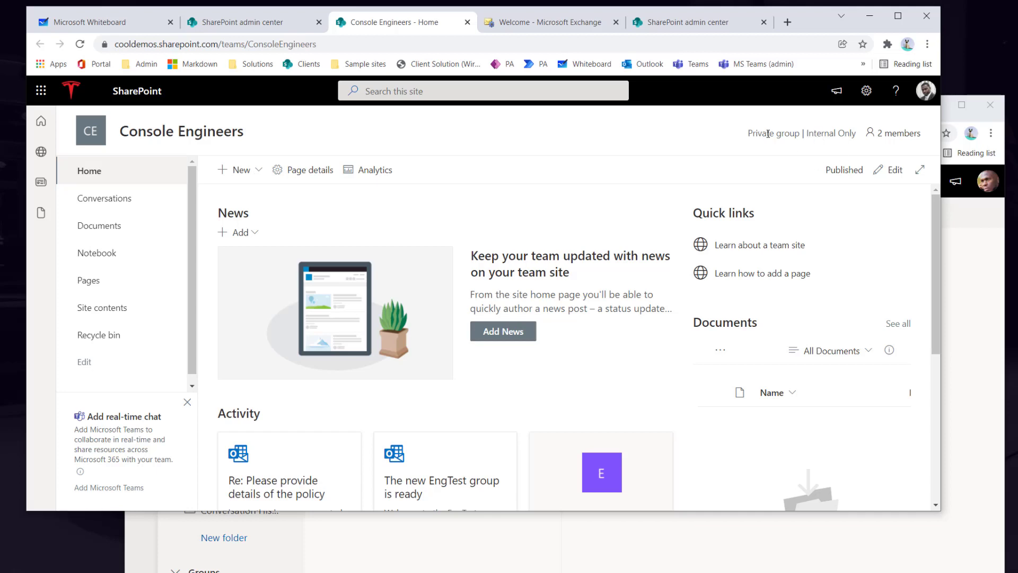
{"action": "left_click_drag", "start_coordinate": [800, 133], "coordinate": [741, 136]}
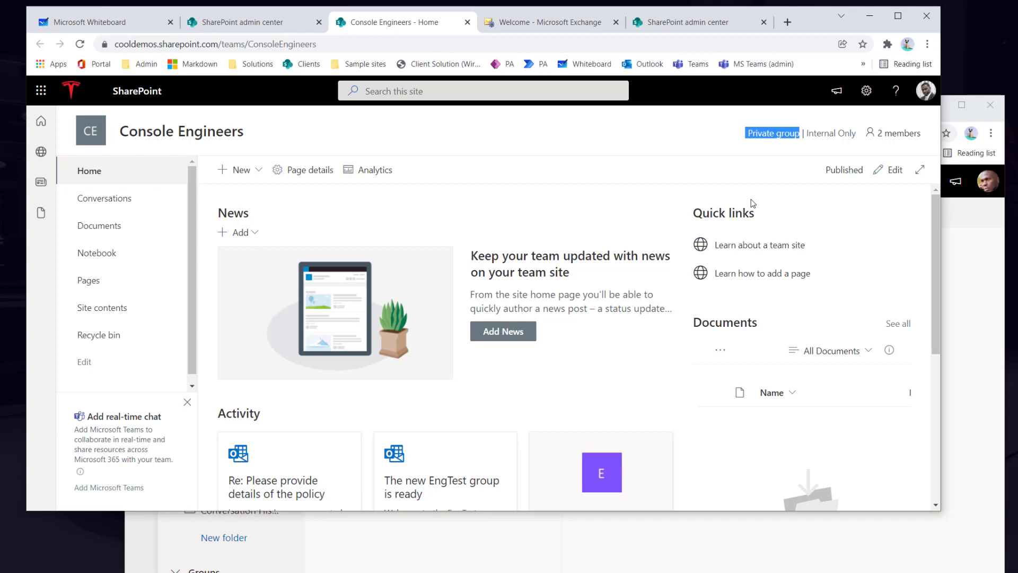
{"action": "left_click", "coordinate": [899, 136]}
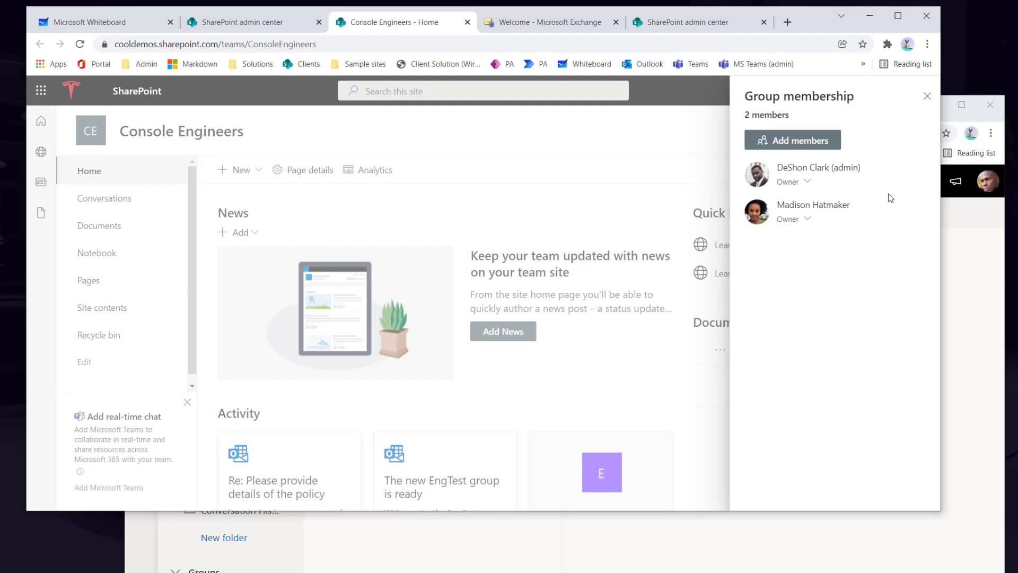
- Close the Group membership panel and open Conversations in the Console Engineers group mailbox
{"action": "left_click", "coordinate": [927, 96]}
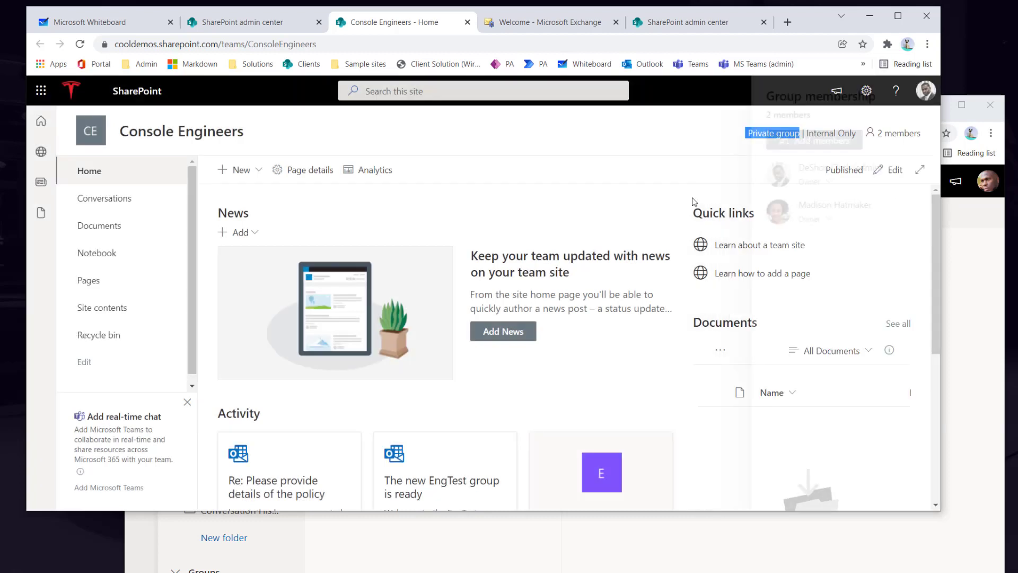
{"action": "left_click", "coordinate": [109, 201]}
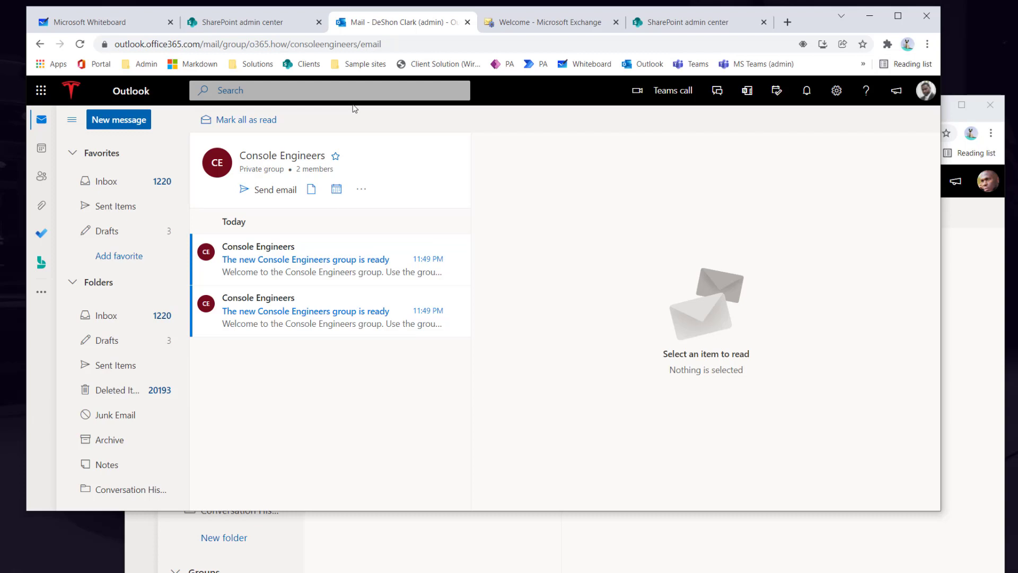
- Go back from the Outlook group mailbox to the Console Engineers SharePoint home page
{"action": "left_click", "coordinate": [40, 44]}
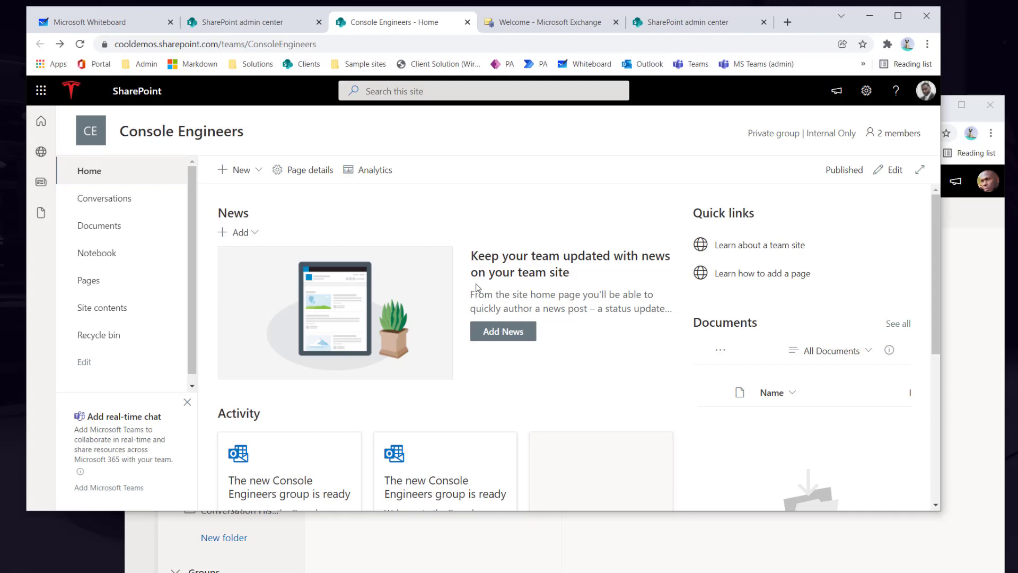
- Hide the 'Add real-time chat' Teams card, confirming with Yes, then point out the site title
{"action": "triple_click", "coordinate": [91, 416]}
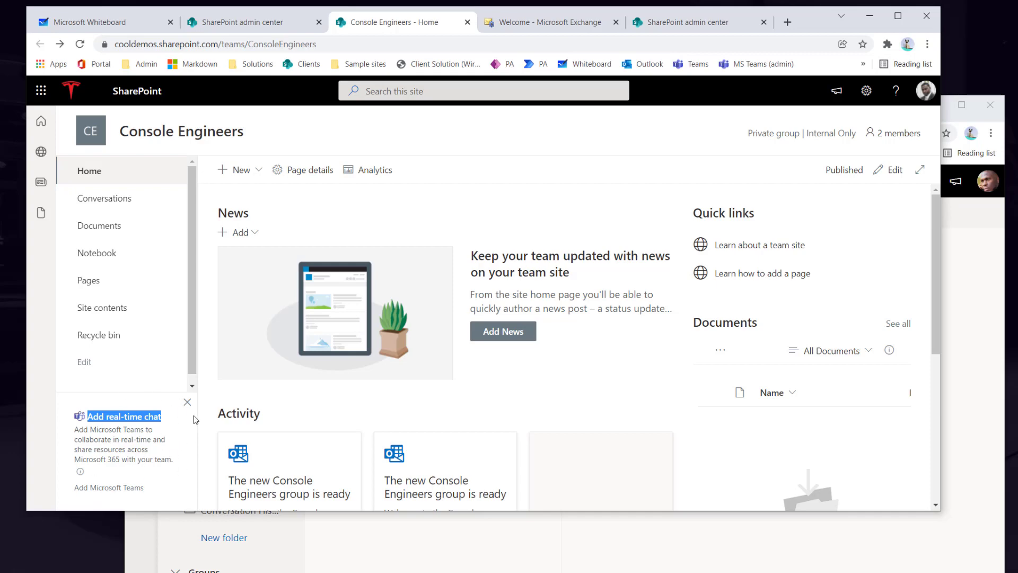
{"action": "left_click", "coordinate": [187, 402]}
{"action": "left_click", "coordinate": [483, 329]}
{"action": "left_click_drag", "start_coordinate": [128, 135], "coordinate": [259, 151]}
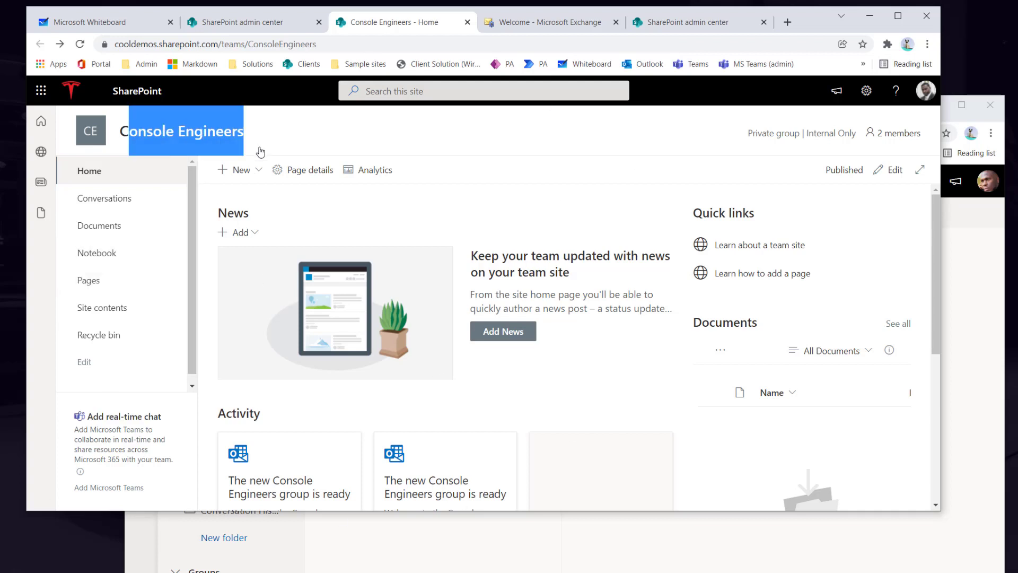
{"action": "left_click", "coordinate": [290, 145]}
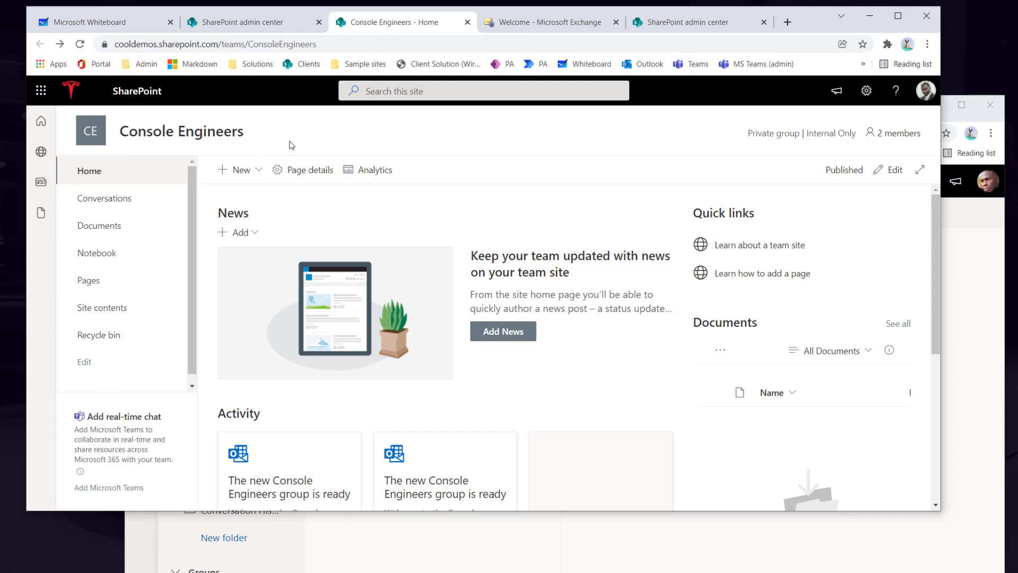
- Open Site permissions from the settings gear, reloading the page once
{"action": "left_click", "coordinate": [868, 92]}
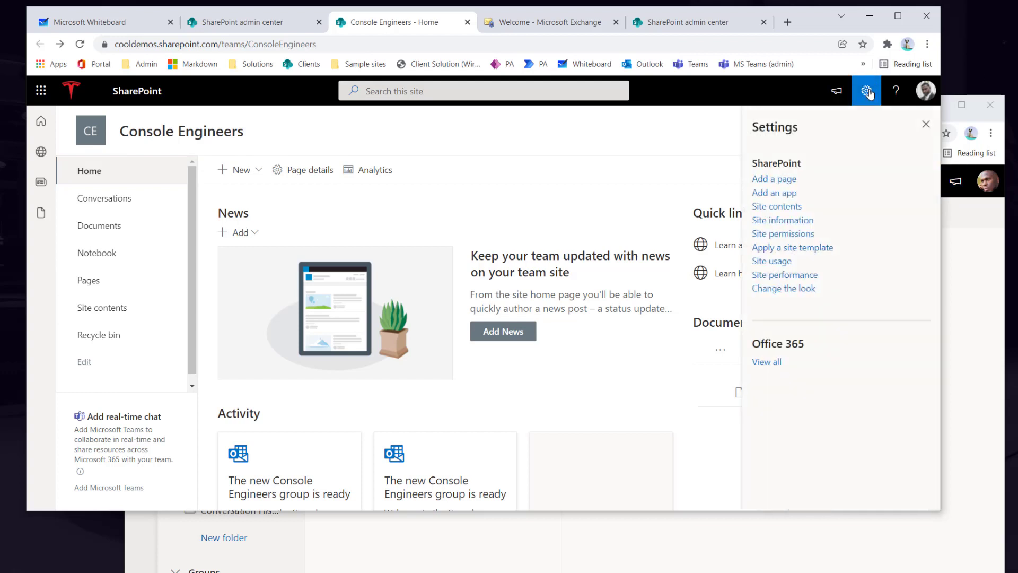
{"action": "left_click", "coordinate": [786, 234]}
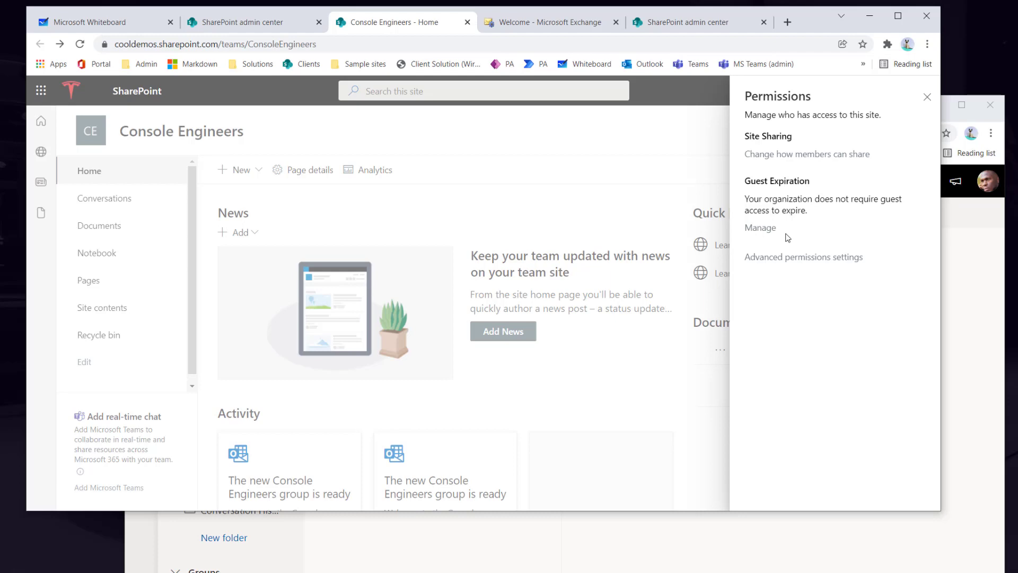
{"action": "left_click", "coordinate": [80, 44]}
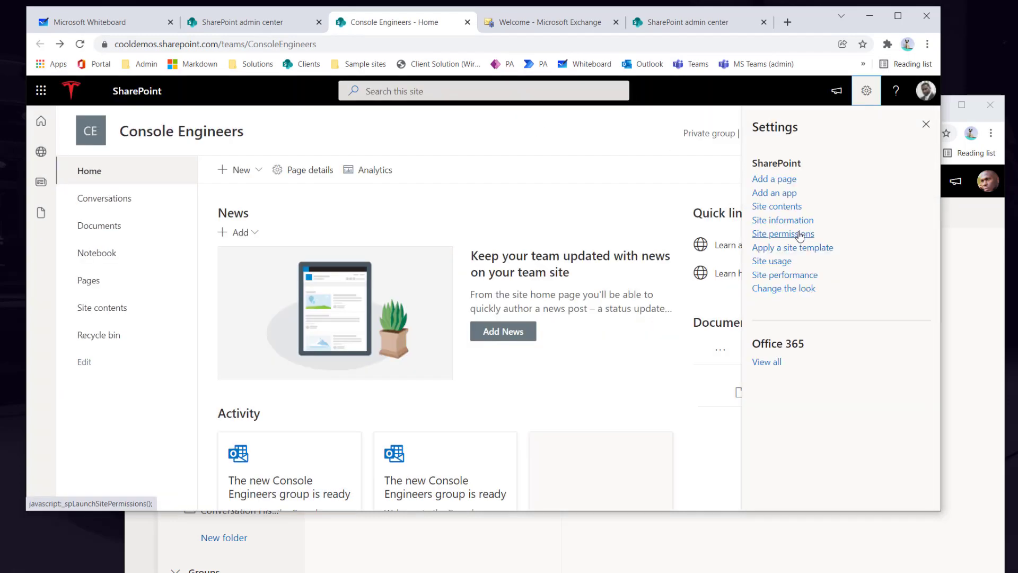
{"action": "left_click", "coordinate": [798, 234]}
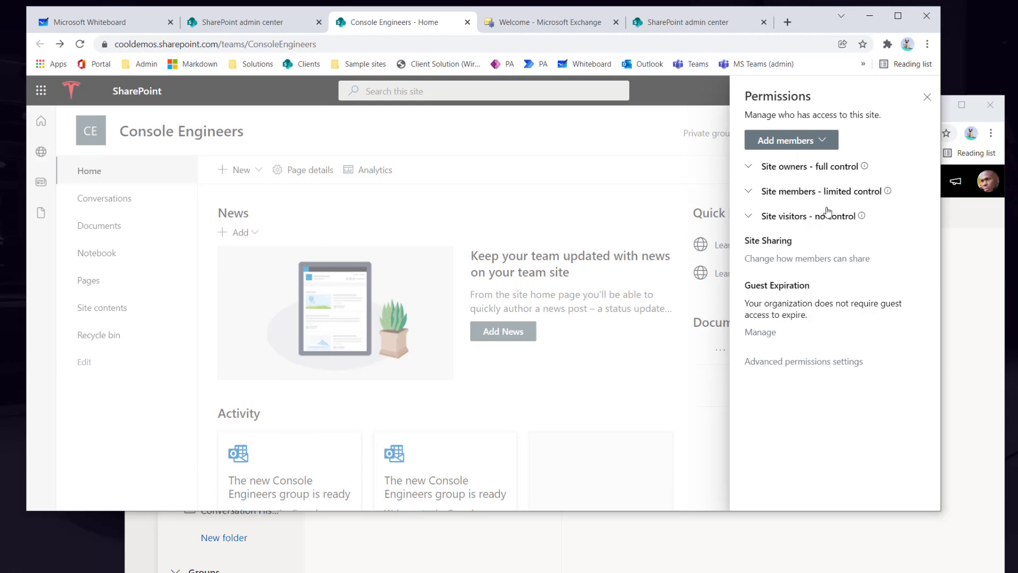
- Expand 'Site members - limited control' and 'Site owners - full control' to show group access
{"action": "left_click", "coordinate": [811, 171]}
{"action": "left_click", "coordinate": [750, 194]}
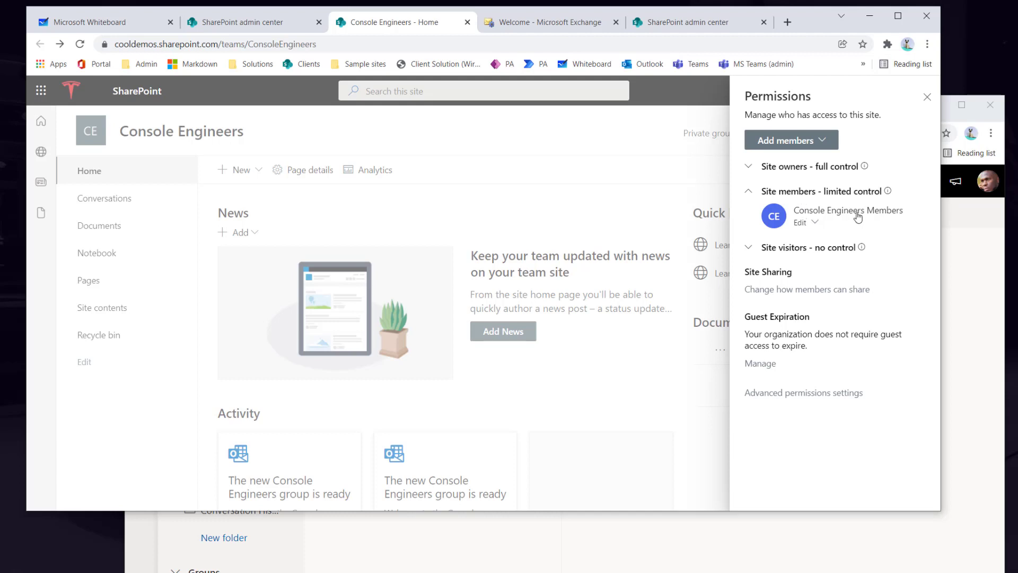
{"action": "left_click", "coordinate": [747, 168]}
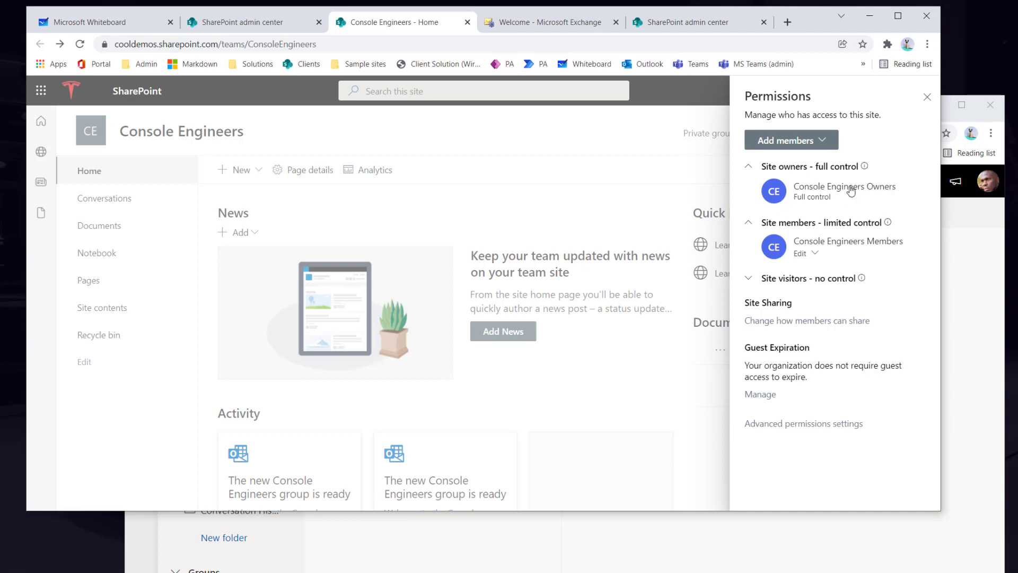
{"action": "mouse_move", "coordinate": [887, 193]}
- Review the Add members options in Site permissions, then back out and reload the home page
{"action": "mouse_move", "coordinate": [848, 246]}
{"action": "left_click", "coordinate": [927, 97]}
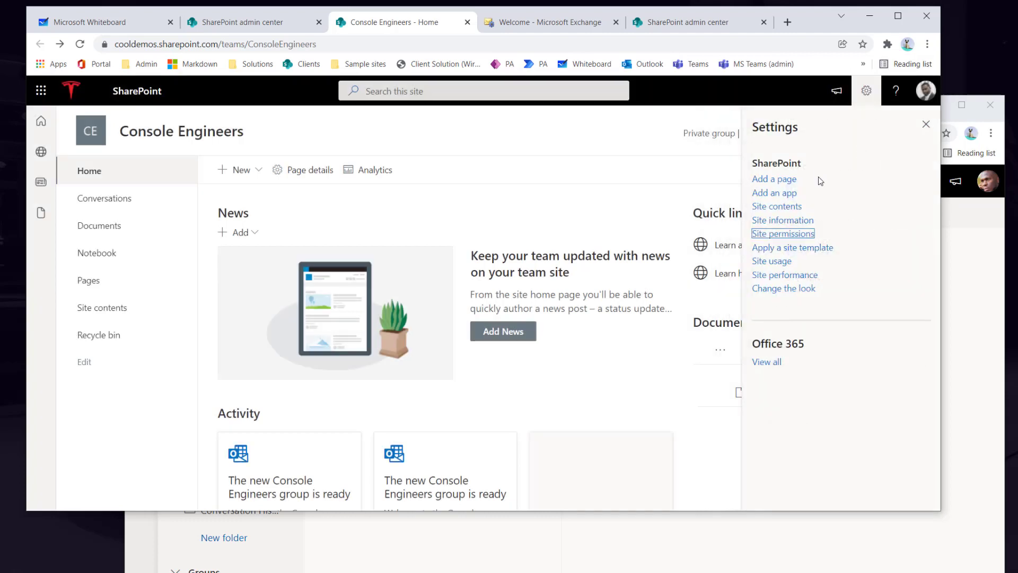
{"action": "left_click", "coordinate": [777, 234]}
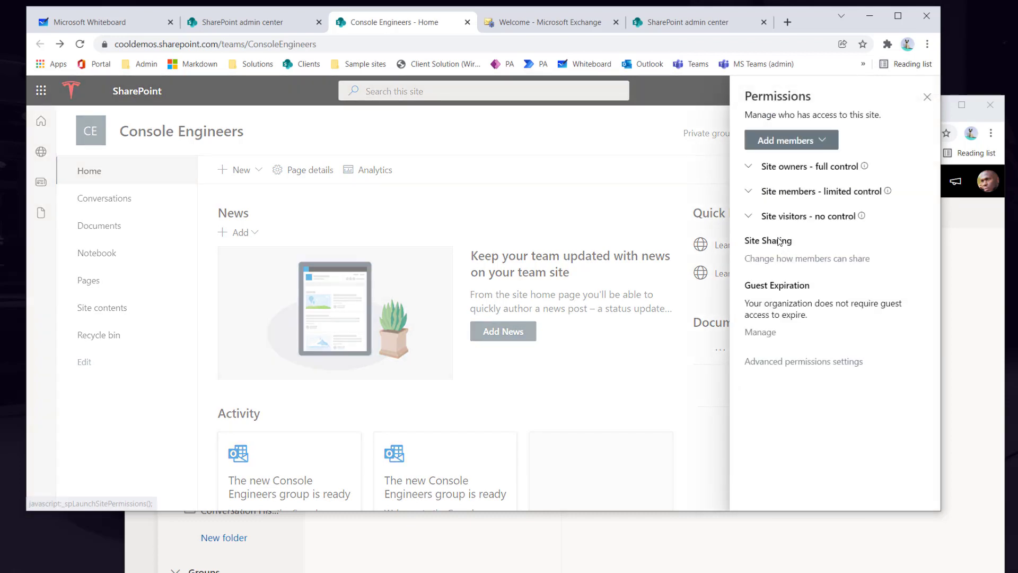
{"action": "left_click", "coordinate": [809, 146]}
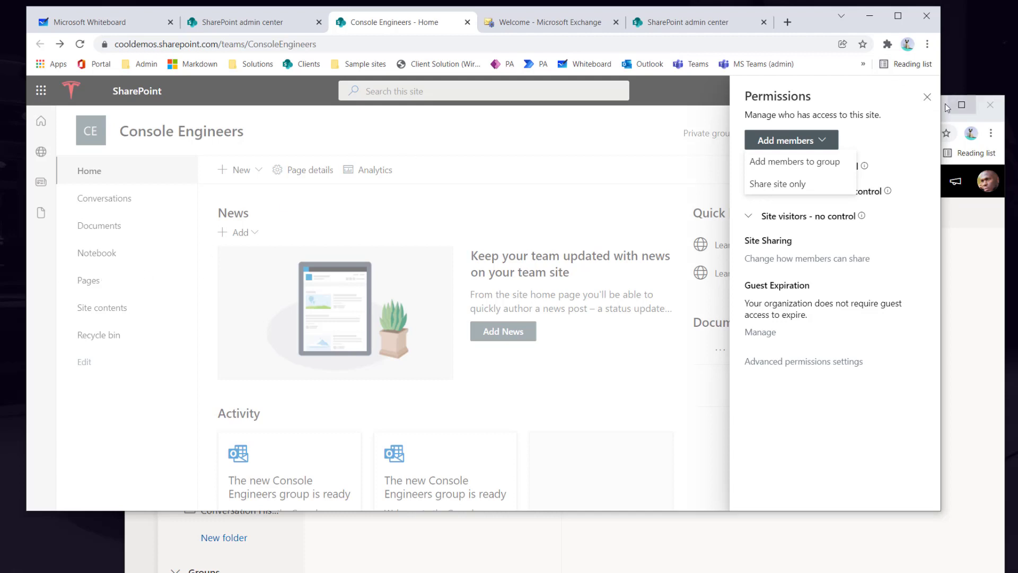
{"action": "left_click", "coordinate": [926, 97]}
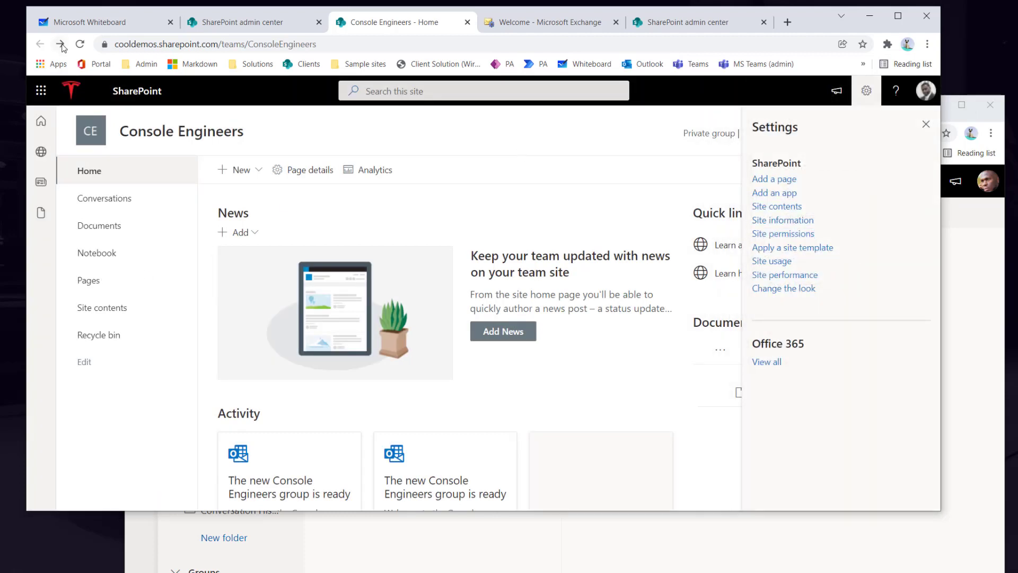
{"action": "left_click", "coordinate": [83, 46]}
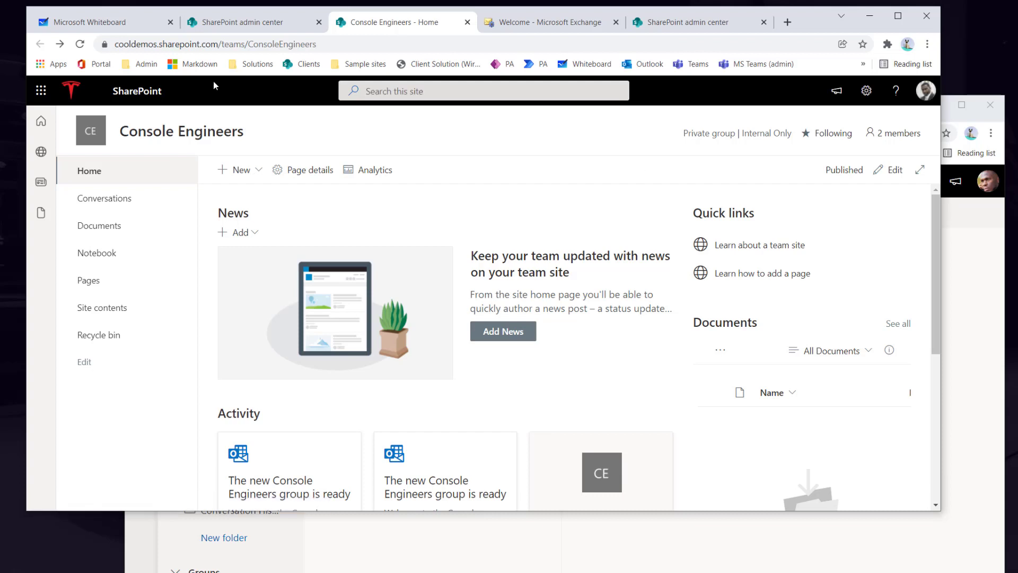
{"action": "left_click_drag", "start_coordinate": [260, 138], "coordinate": [119, 135]}
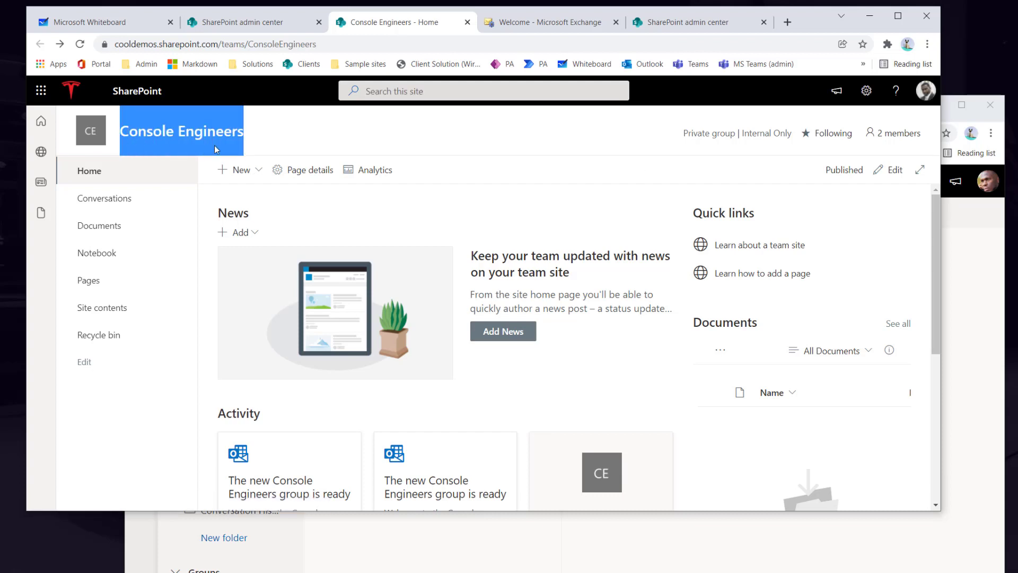
{"action": "left_click", "coordinate": [258, 142]}
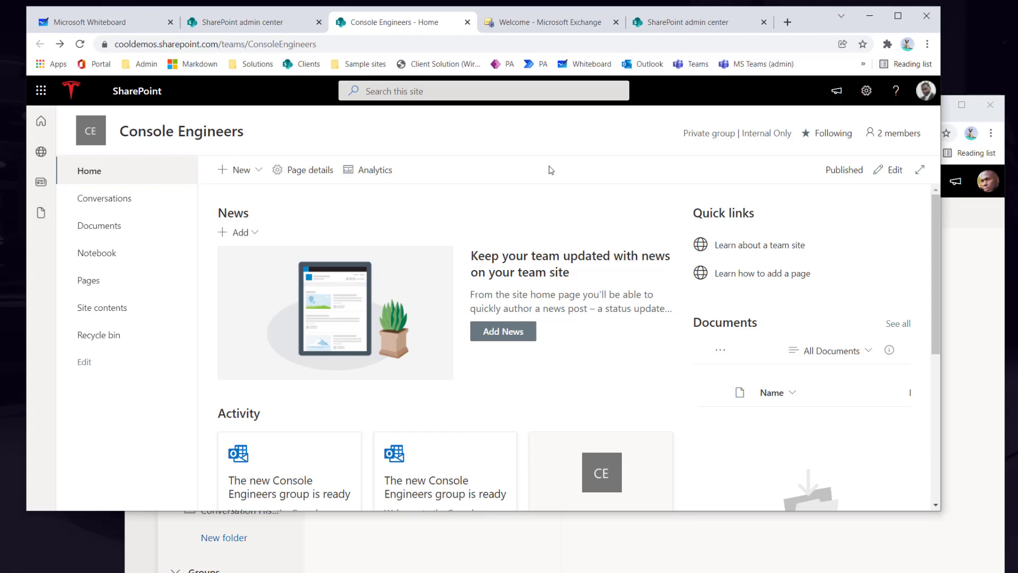
- Choose Share site only under Add members and pick the colleague from the suggestions
{"action": "left_click", "coordinate": [873, 101]}
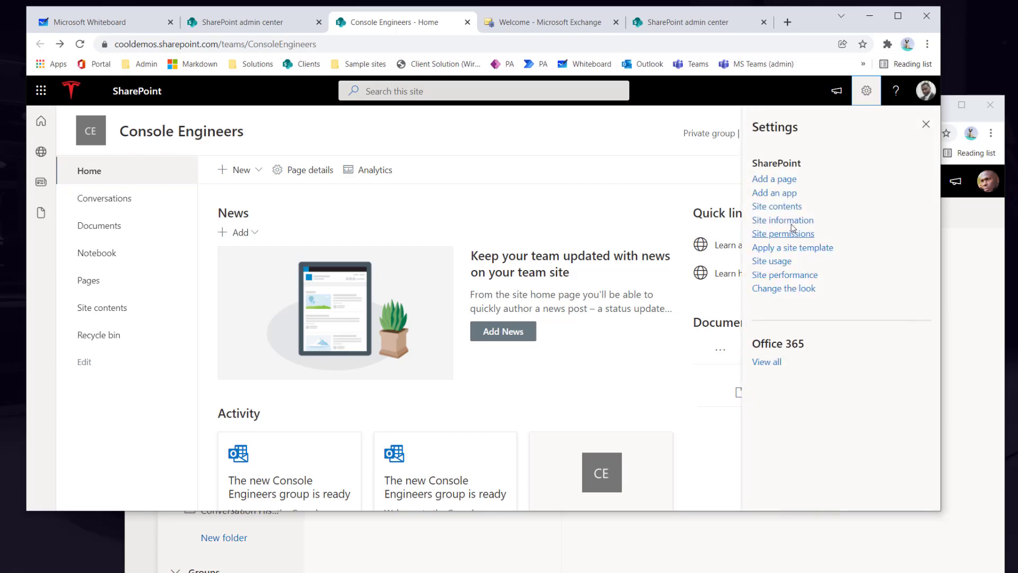
{"action": "left_click", "coordinate": [796, 233]}
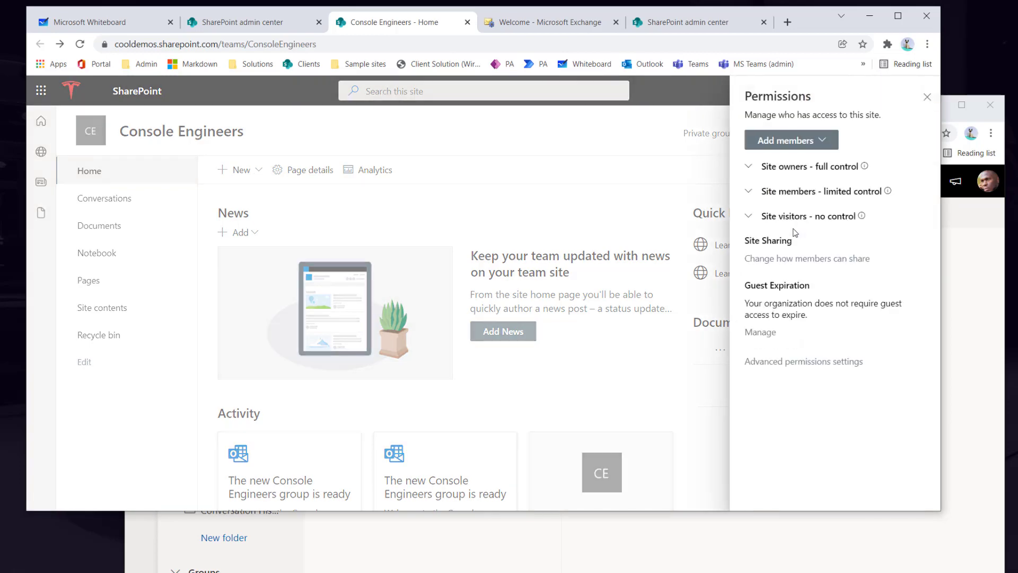
{"action": "left_click", "coordinate": [794, 150]}
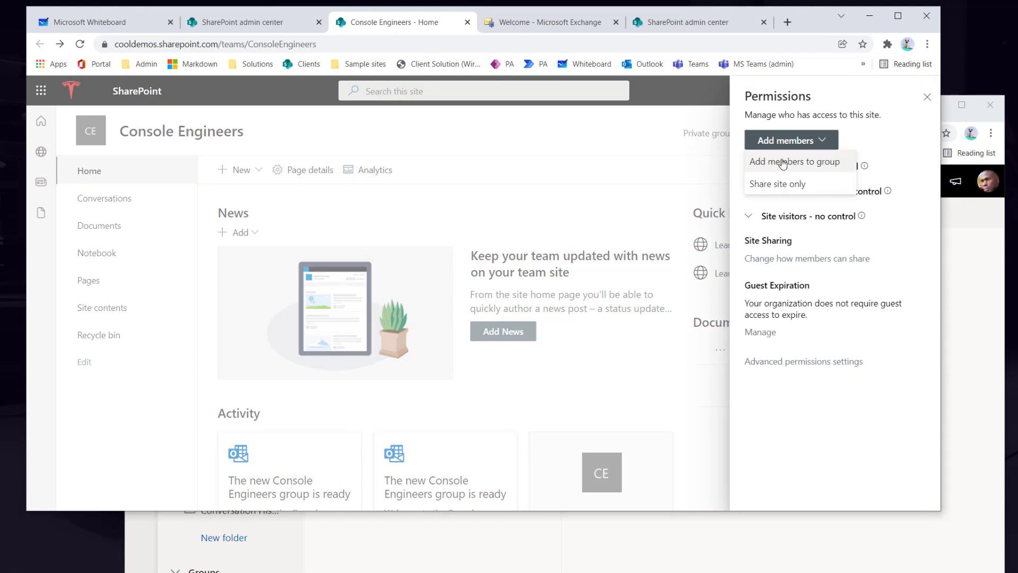
{"action": "left_click", "coordinate": [783, 186]}
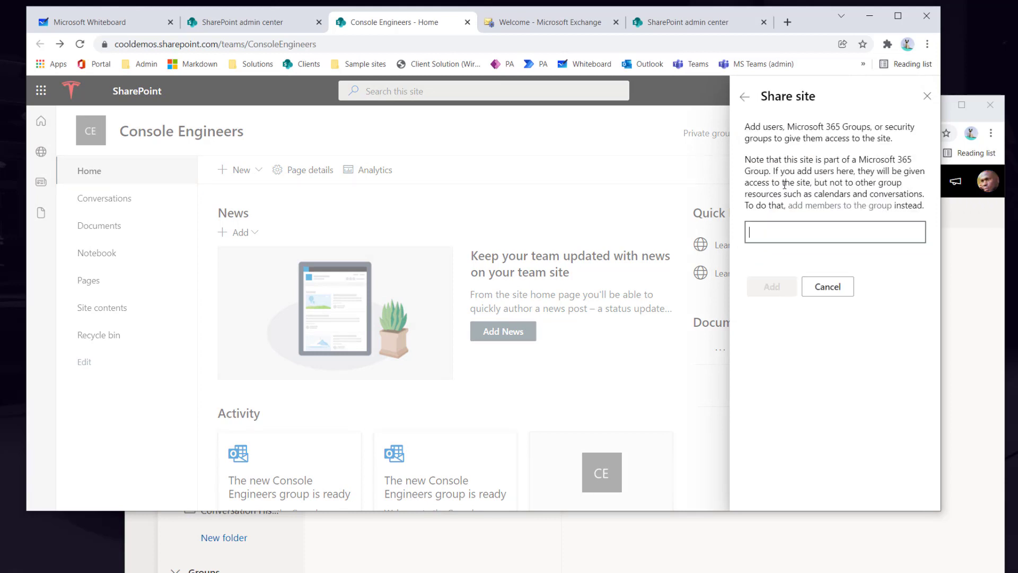
{"action": "type", "text": "andre"}
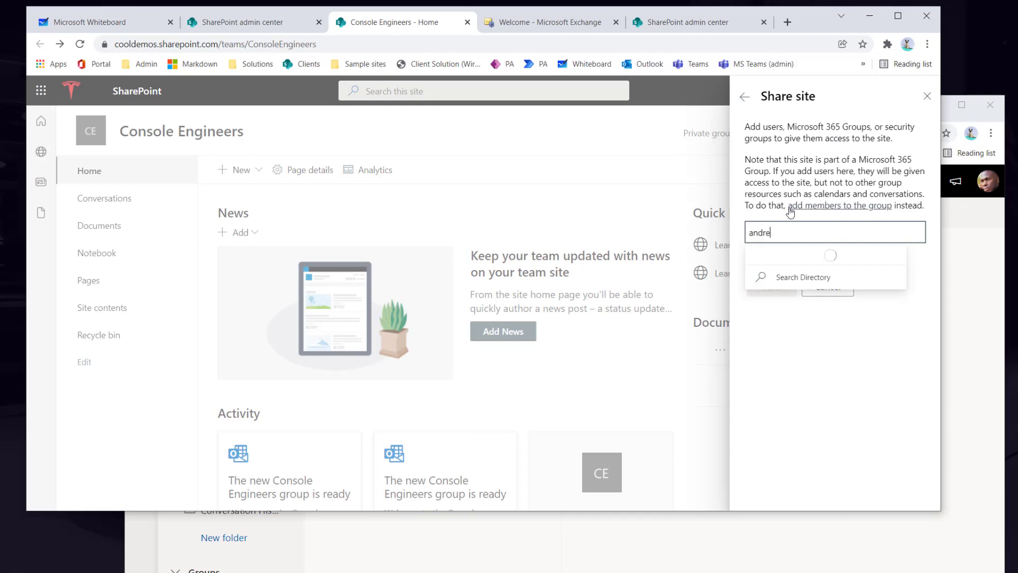
{"action": "left_click", "coordinate": [872, 271]}
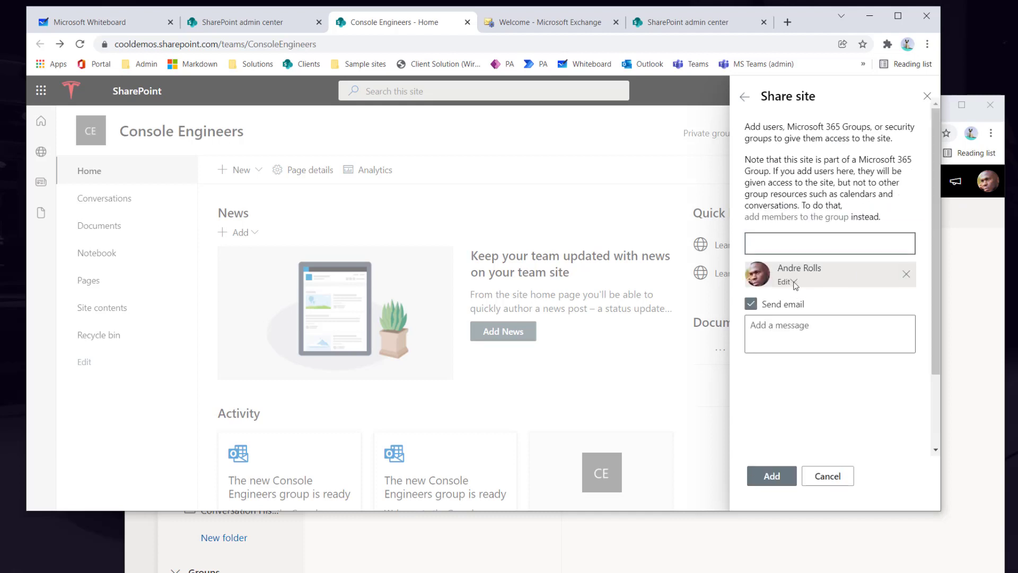
- Keep Send email on, add the note 'Here link to the site, please update policies', and share
{"action": "left_click", "coordinate": [764, 299]}
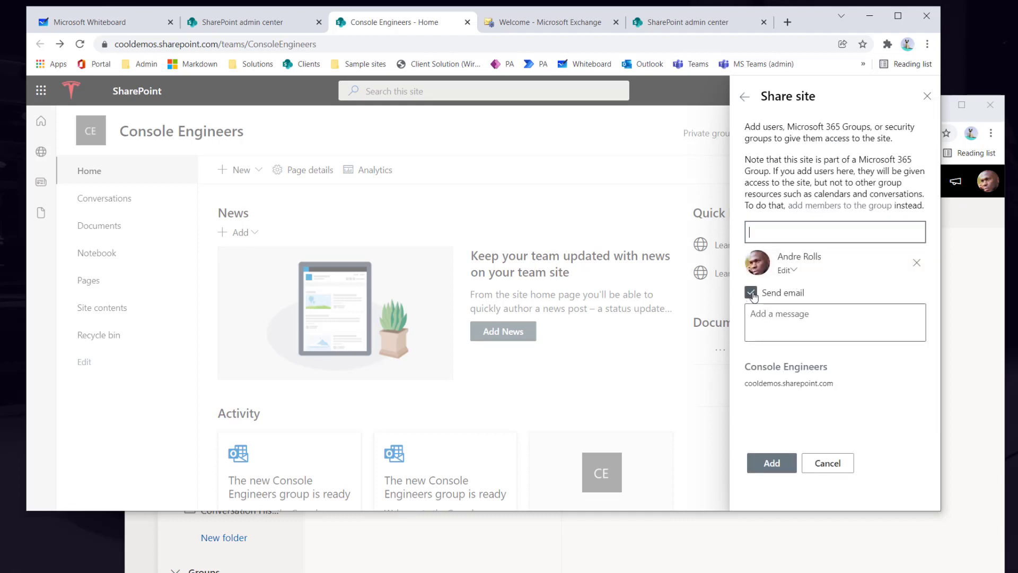
{"action": "left_click", "coordinate": [764, 299]}
{"action": "left_click", "coordinate": [777, 319]}
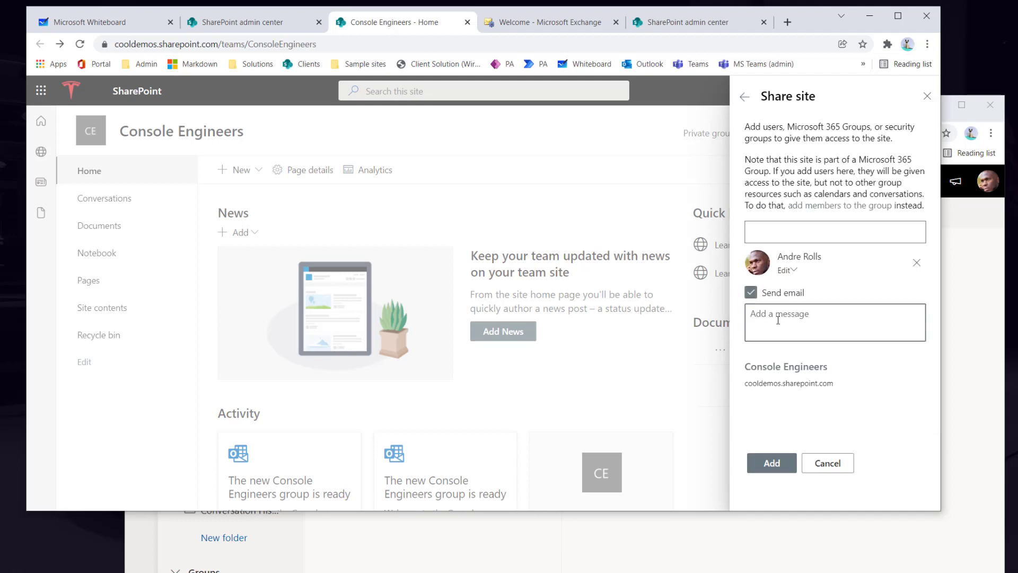
{"action": "type", "text": "Here link to the site, please update policies"}
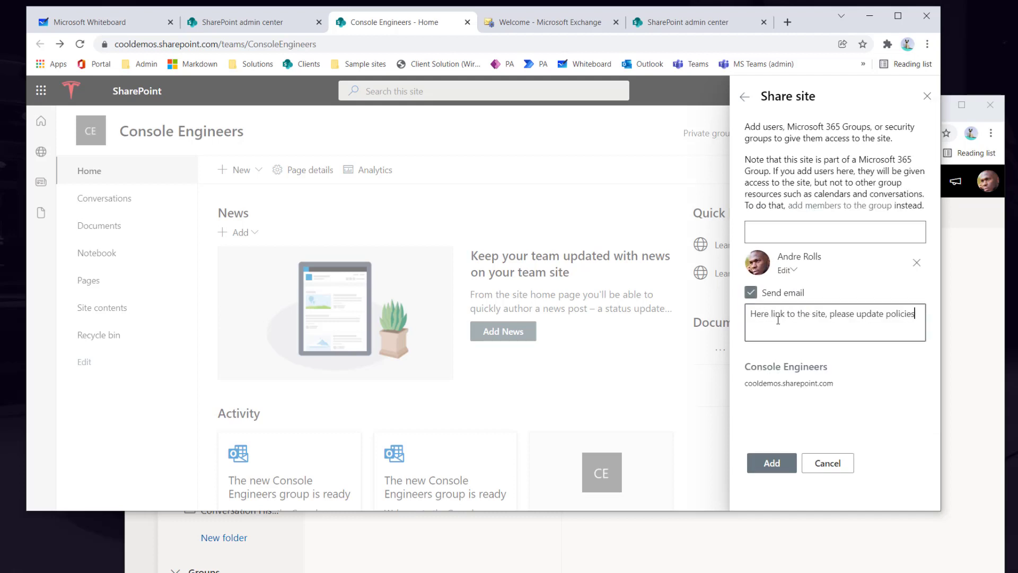
{"action": "left_click", "coordinate": [770, 465]}
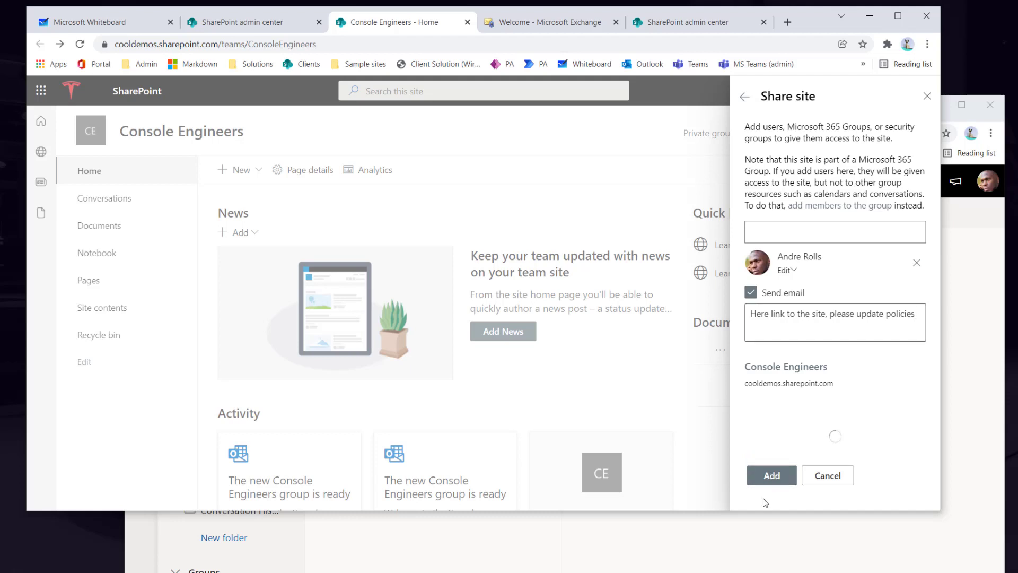
{"action": "left_click", "coordinate": [974, 466]}
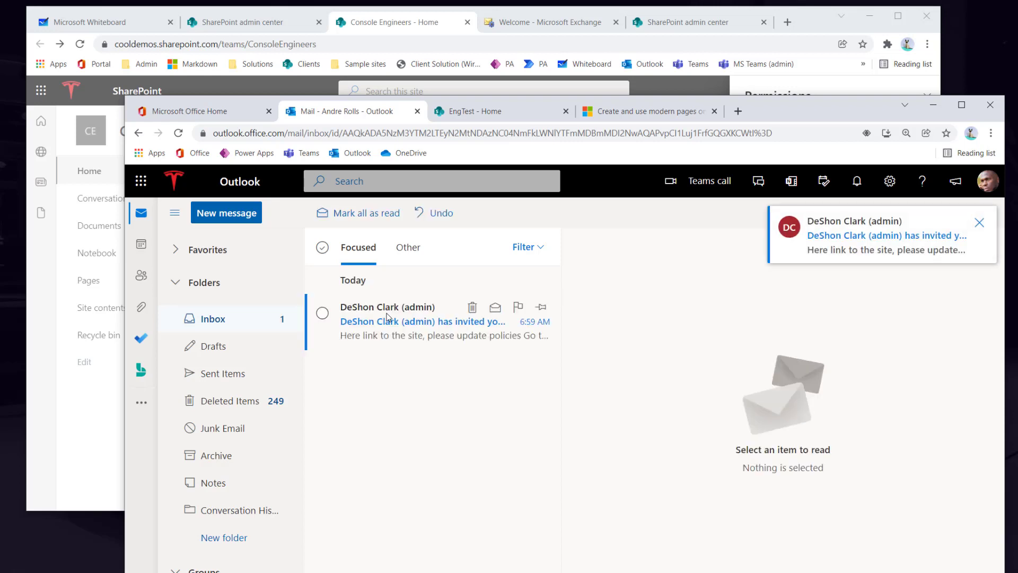
- Open the Console Engineers invitation email in the Inbox and follow its site link
{"action": "left_click", "coordinate": [426, 318]}
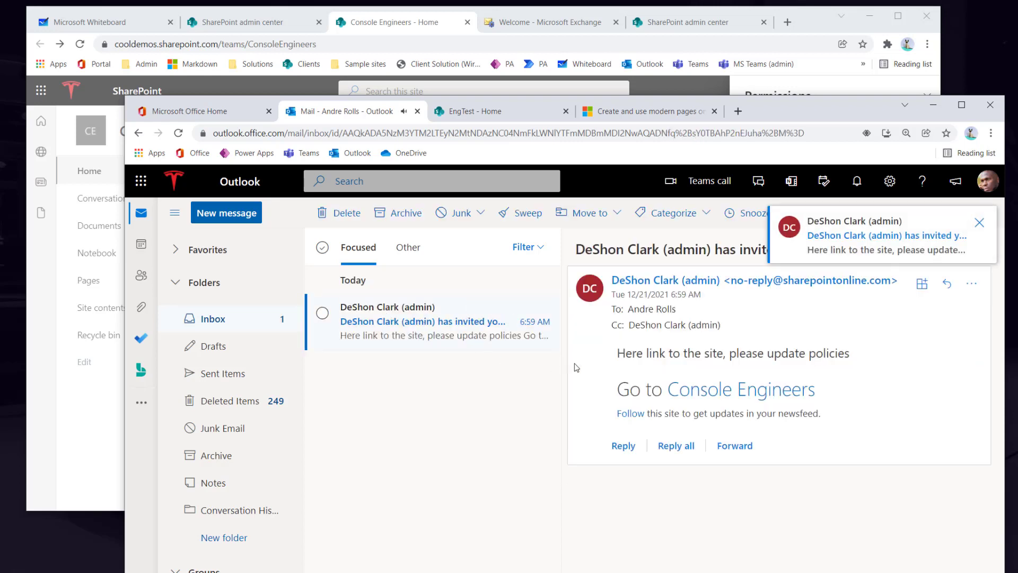
{"action": "left_click", "coordinate": [721, 395]}
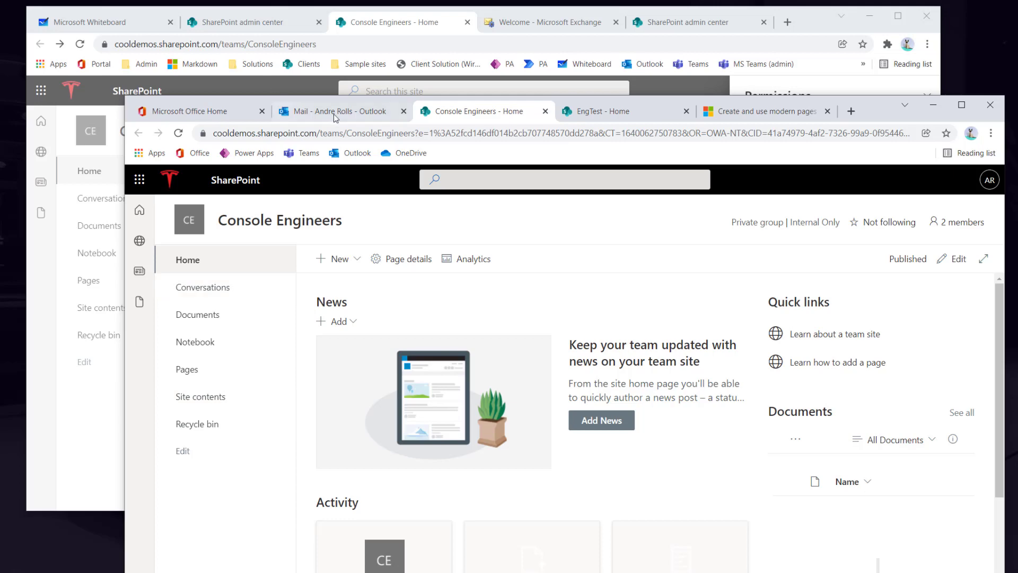
- Reposition the colleague's browser window and open the site's Conversations, reaching the private group's join page
{"action": "left_click_drag", "start_coordinate": [877, 114], "coordinate": [931, 49]}
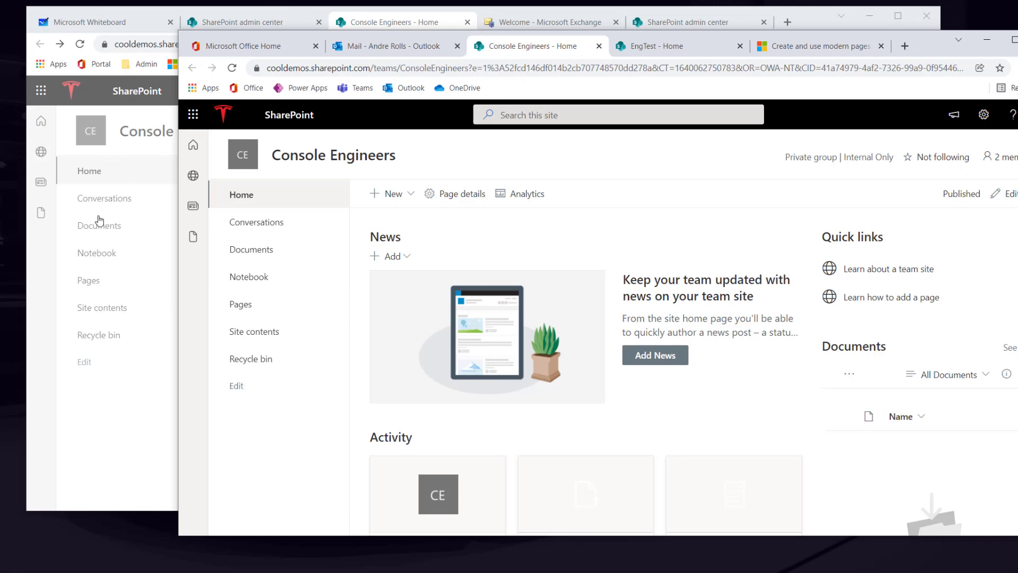
{"action": "left_click", "coordinate": [266, 223]}
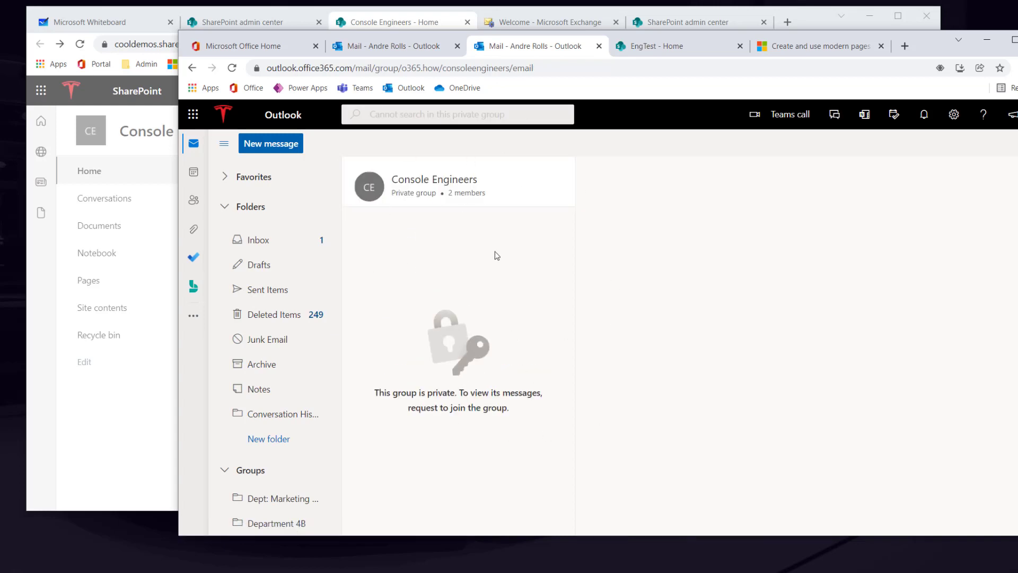
- Check the group's 2 members, go back to the inbox, and return to the admin's SharePoint window
{"action": "left_click", "coordinate": [465, 193]}
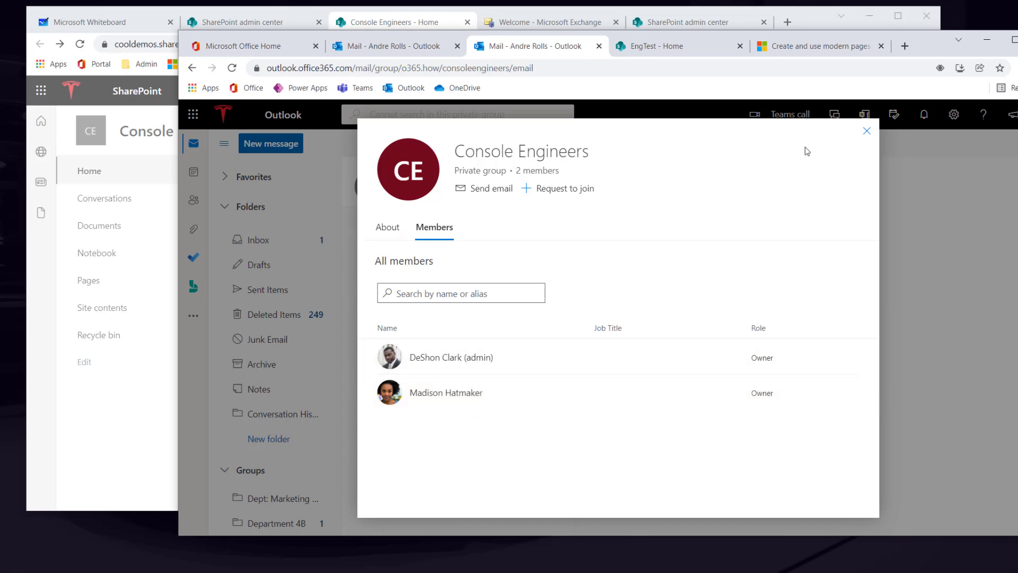
{"action": "left_click", "coordinate": [866, 131]}
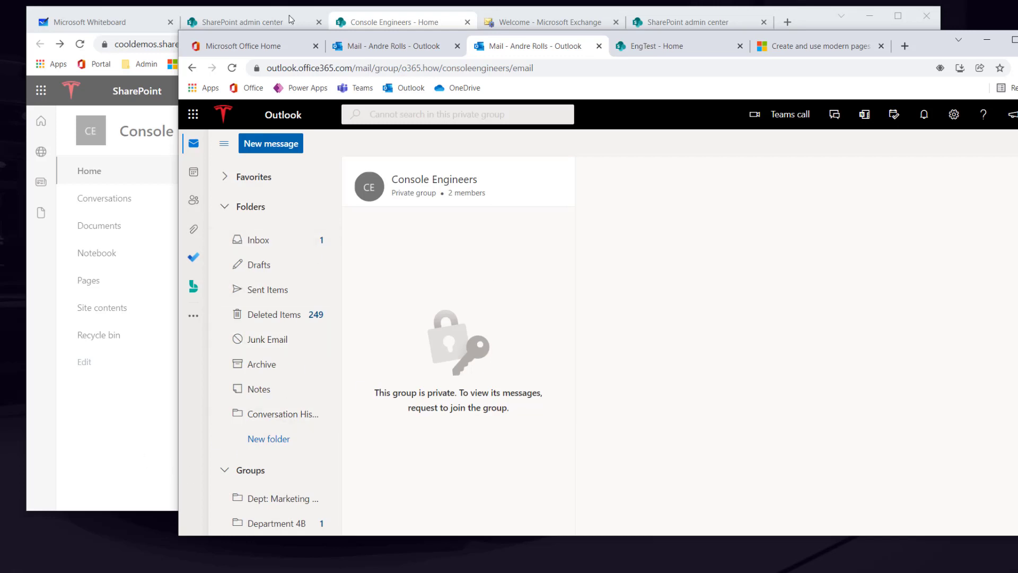
{"action": "left_click", "coordinate": [194, 68]}
{"action": "left_click", "coordinate": [194, 68]}
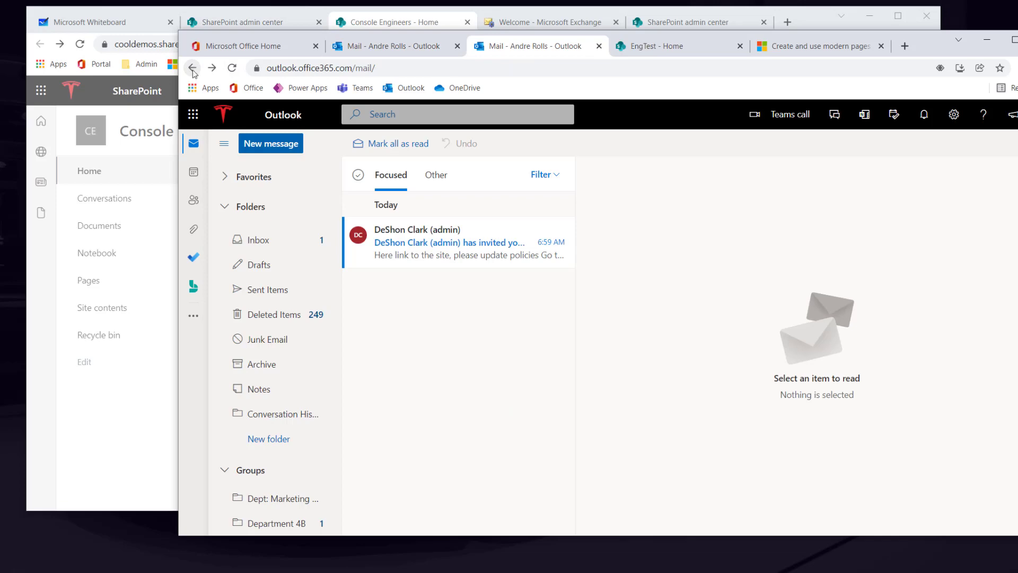
{"action": "left_click", "coordinate": [132, 424]}
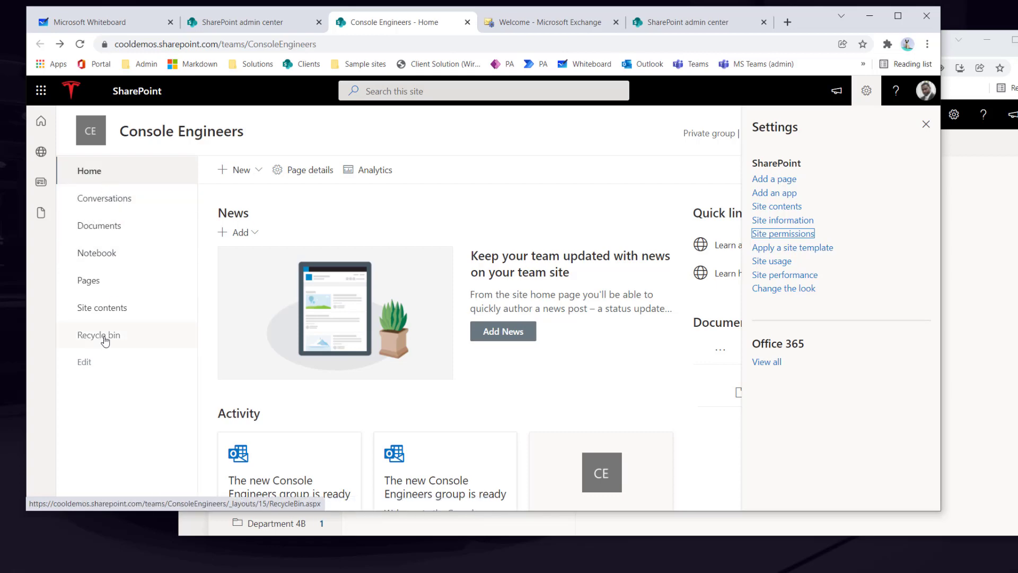
- Turn on site navigation audience targeting and save, then reopen the Conversations link's menu in the navigation editor
{"action": "left_click", "coordinate": [85, 362]}
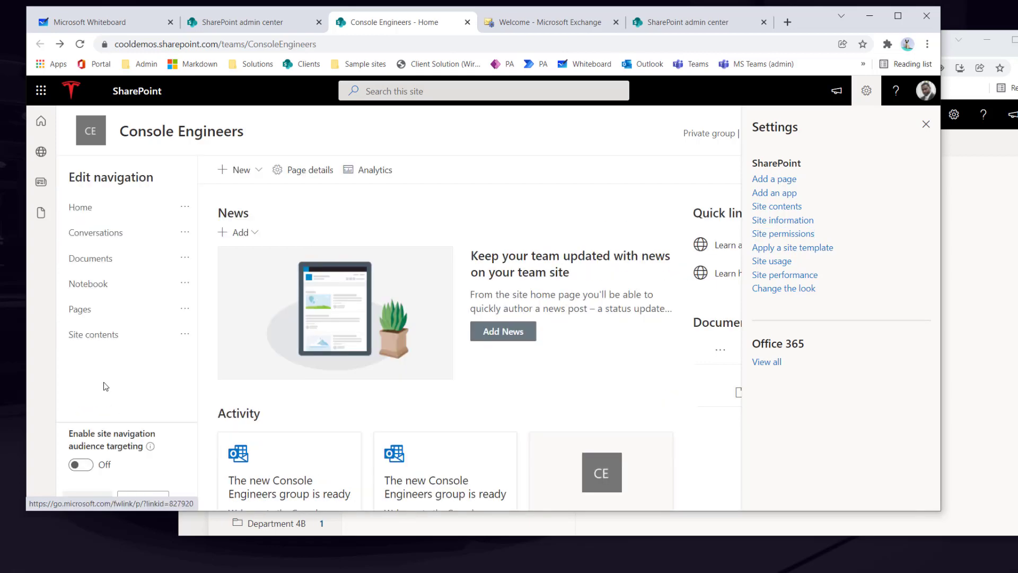
{"action": "left_click", "coordinate": [82, 465]}
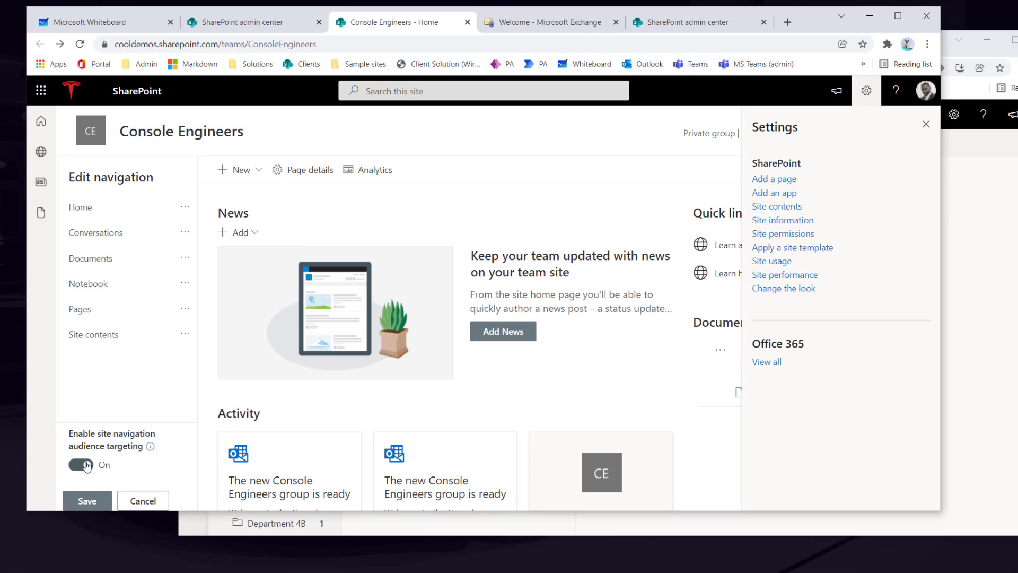
{"action": "left_click", "coordinate": [87, 501]}
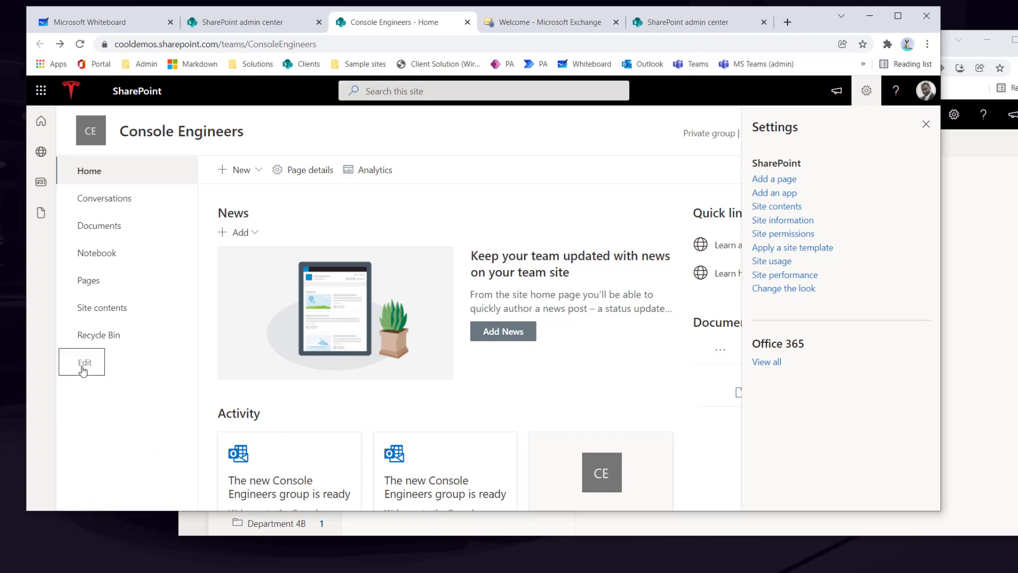
{"action": "left_click", "coordinate": [83, 366]}
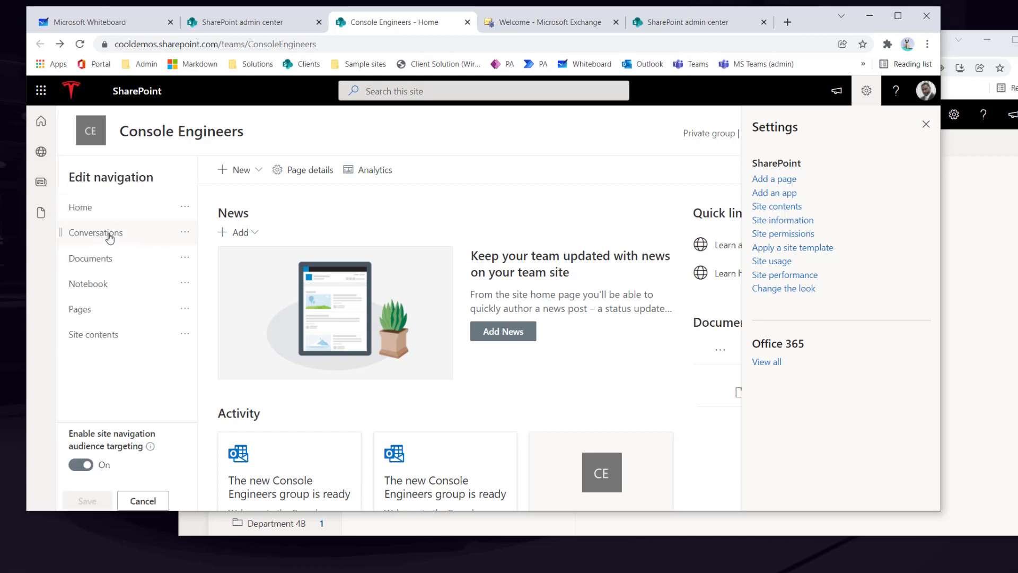
{"action": "left_click", "coordinate": [185, 234]}
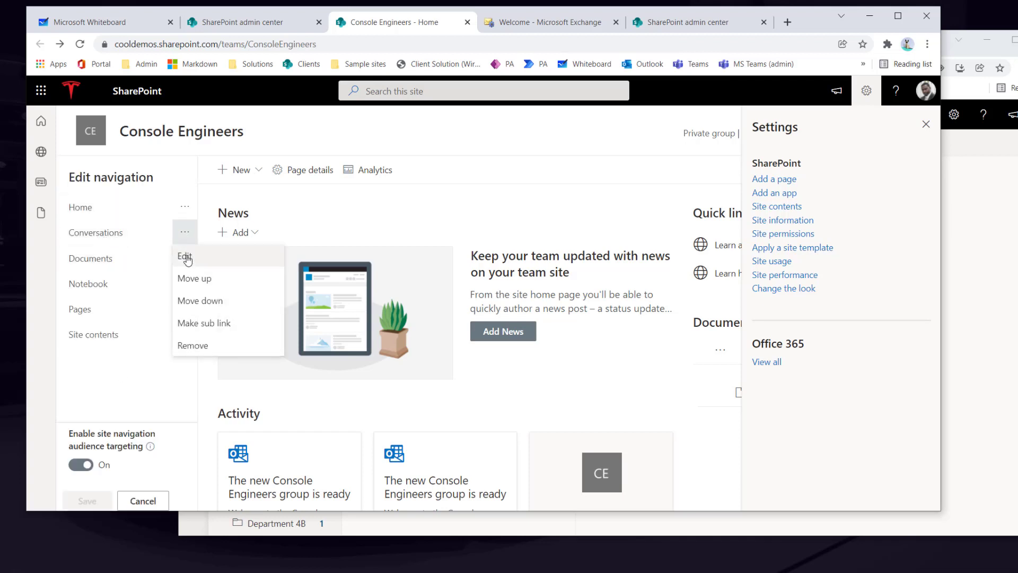
- Target the Conversations navigation link to the Console Engineers Members audience
{"action": "left_click", "coordinate": [185, 256]}
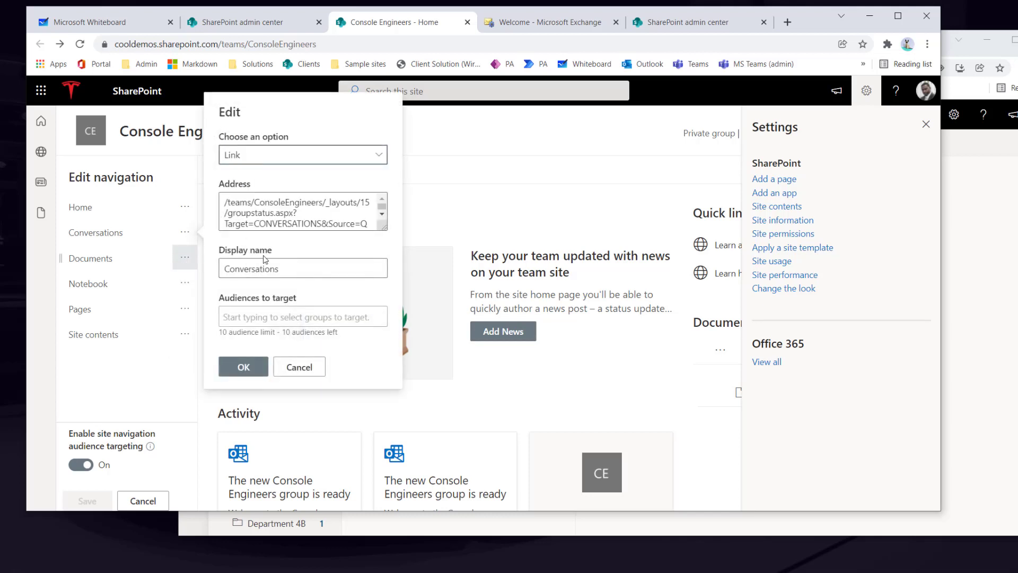
{"action": "left_click", "coordinate": [253, 318]}
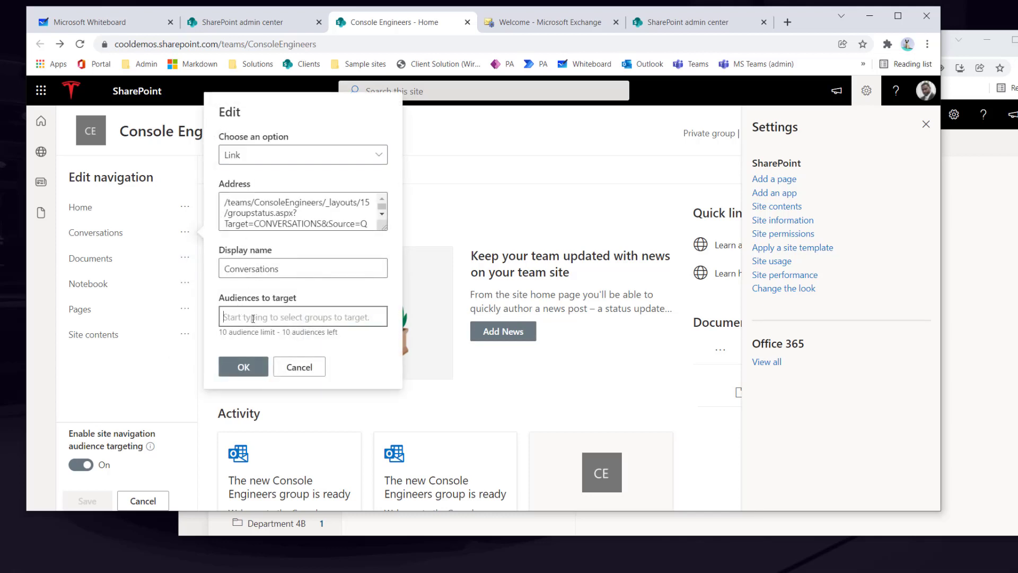
{"action": "type", "text": "console"}
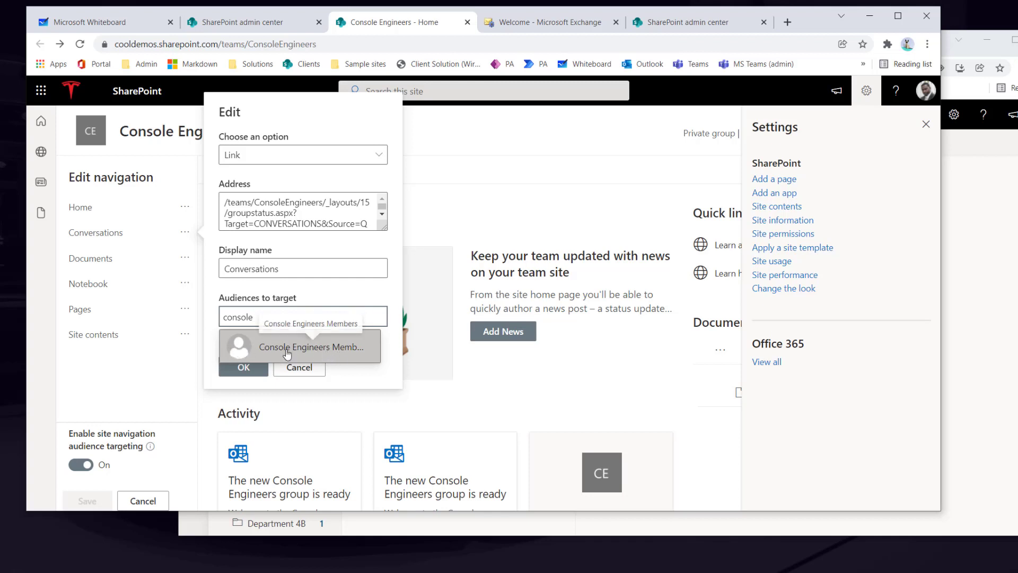
{"action": "left_click", "coordinate": [358, 357]}
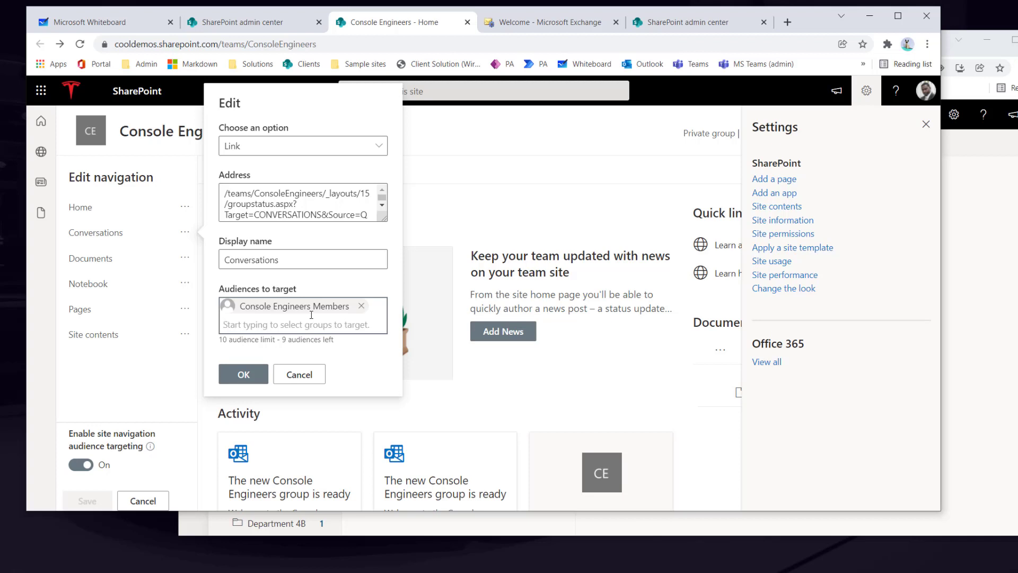
{"action": "left_click", "coordinate": [244, 374]}
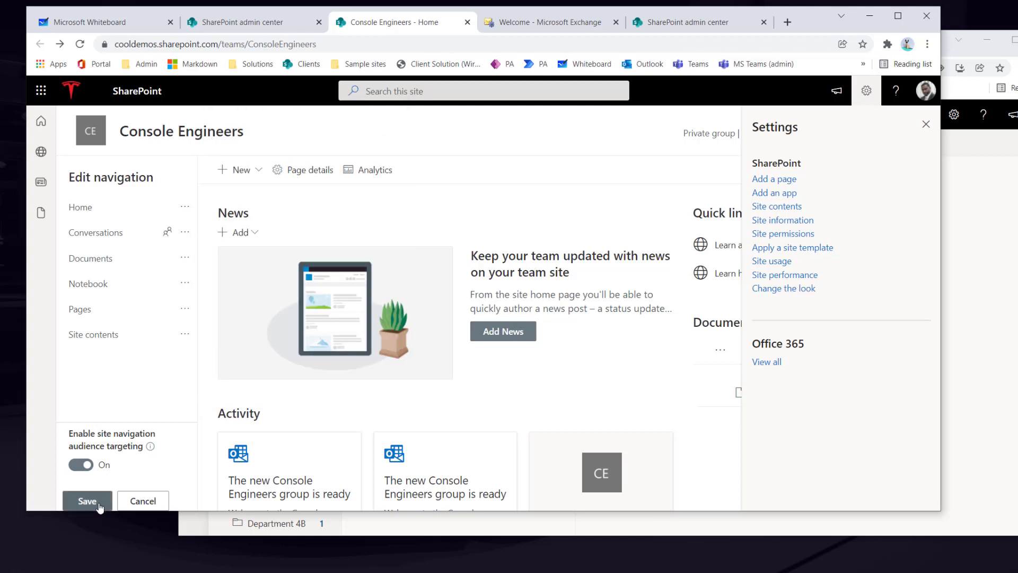
- Target the Notebook link to Console Engineers Members as well, then save the navigation
{"action": "left_click", "coordinate": [185, 287]}
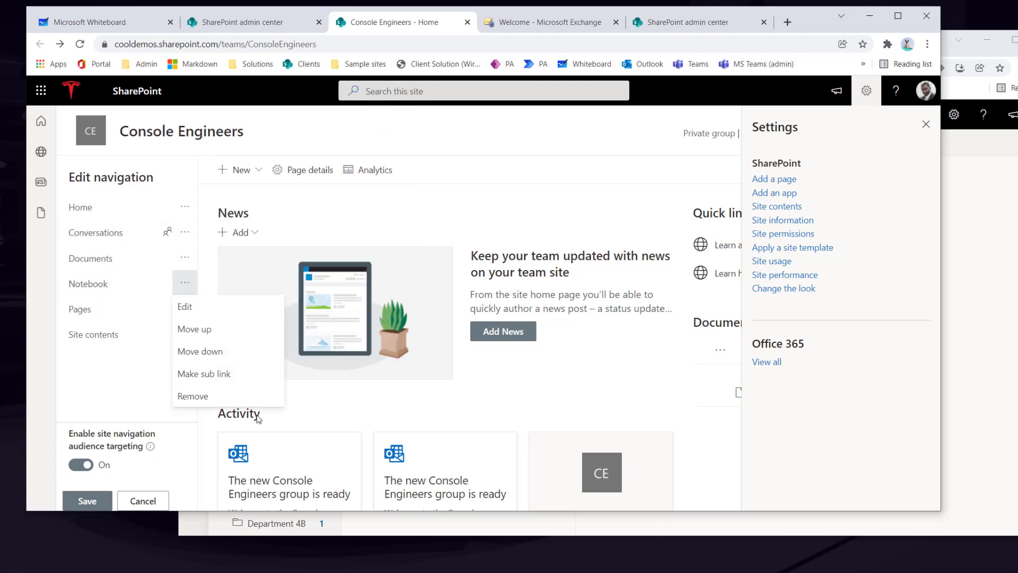
{"action": "left_click", "coordinate": [214, 310]}
{"action": "left_click", "coordinate": [263, 360]}
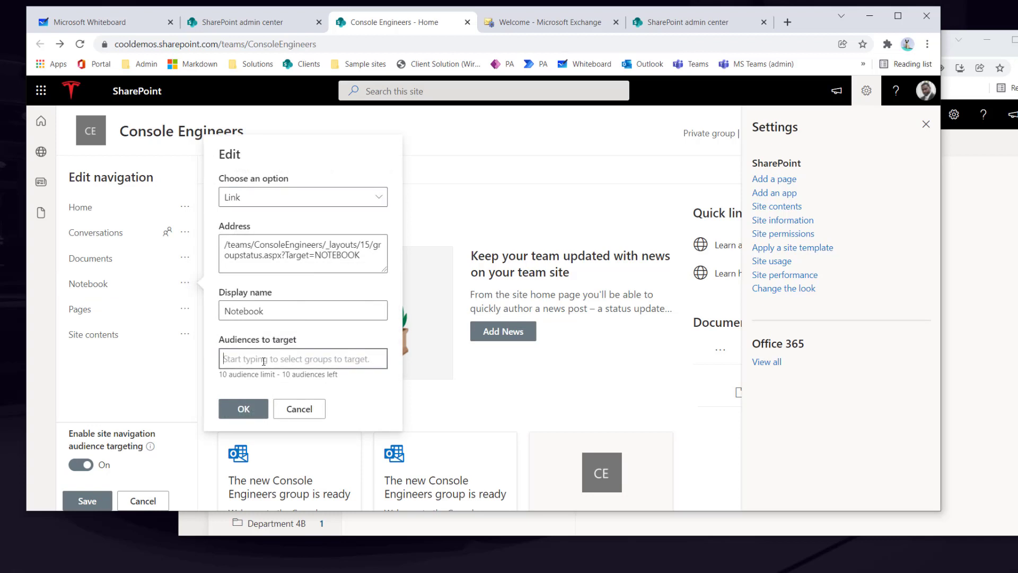
{"action": "type", "text": "s"}
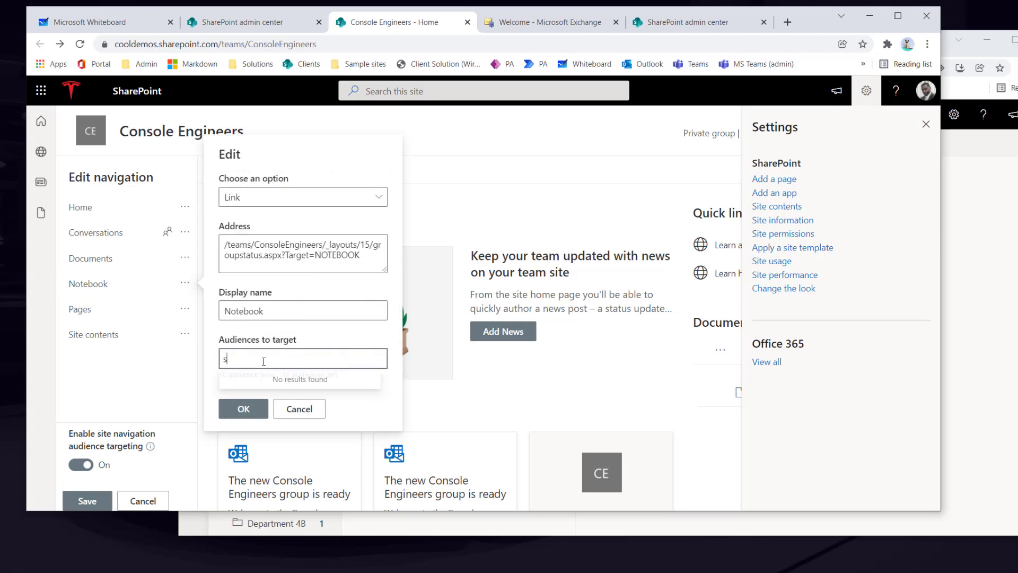
{"action": "key", "text": "BackSpace"}
{"action": "type", "text": "console"}
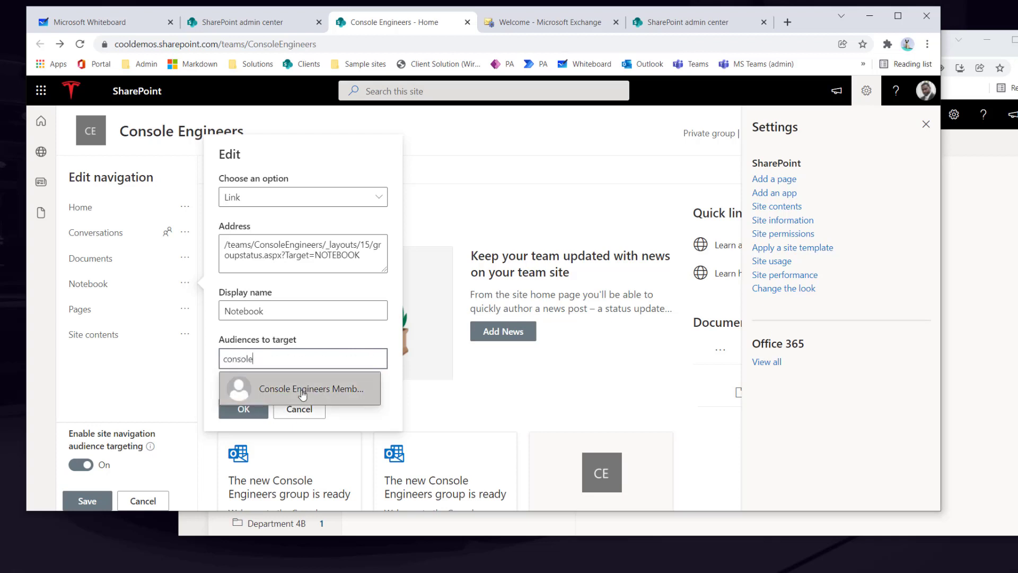
{"action": "left_click", "coordinate": [276, 388]}
{"action": "left_click", "coordinate": [248, 426]}
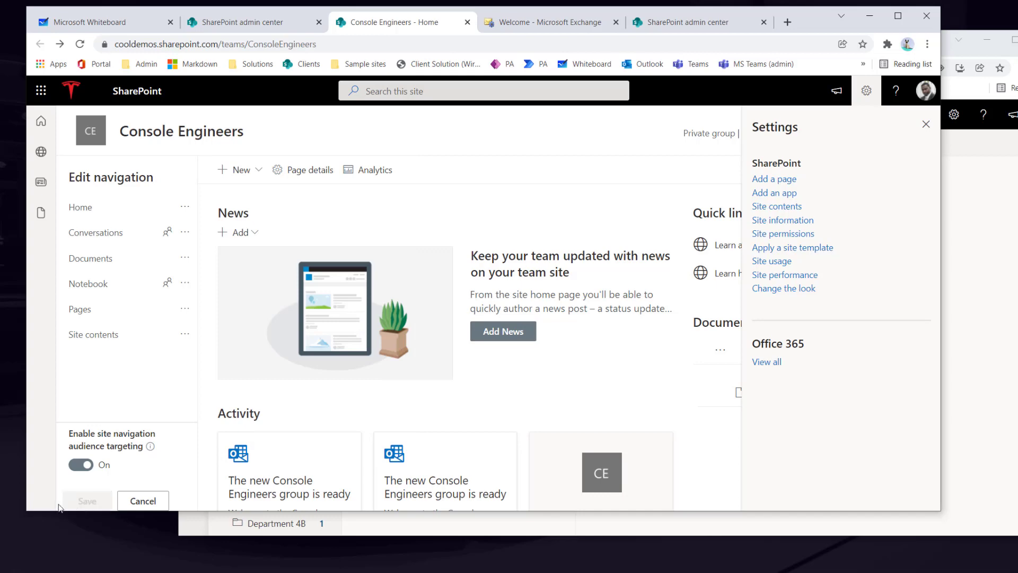
{"action": "left_click", "coordinate": [85, 501]}
- In the invited account's window, return to the Console Engineers home page and reload it
{"action": "left_click", "coordinate": [501, 525]}
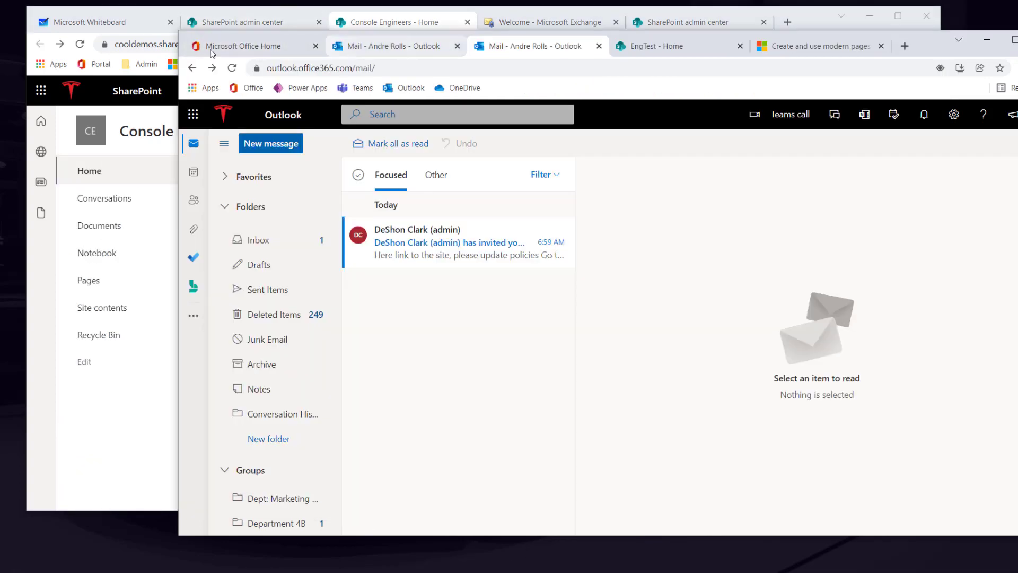
{"action": "left_click", "coordinate": [195, 69]}
{"action": "left_click", "coordinate": [194, 69]}
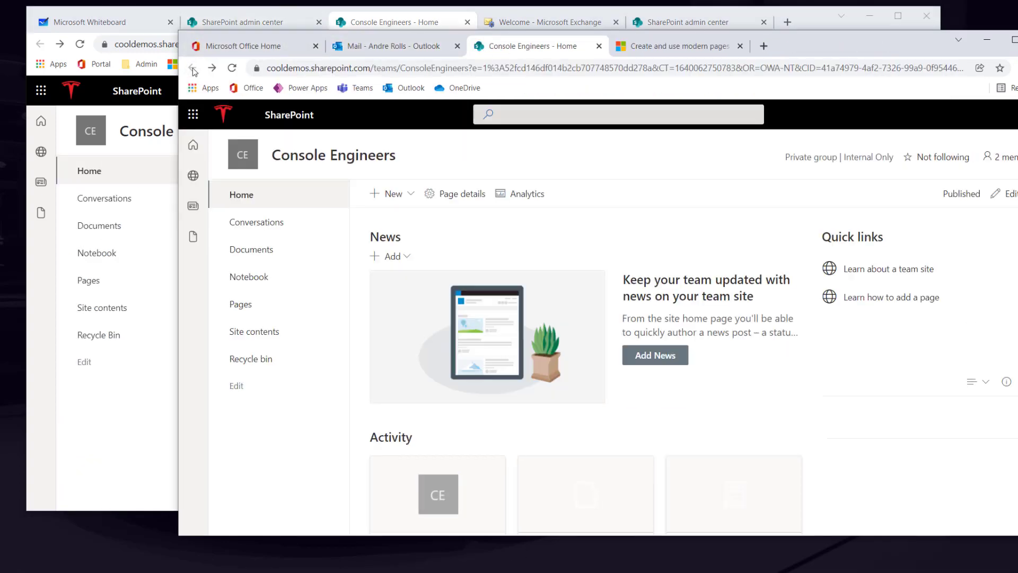
{"action": "left_click", "coordinate": [232, 67]}
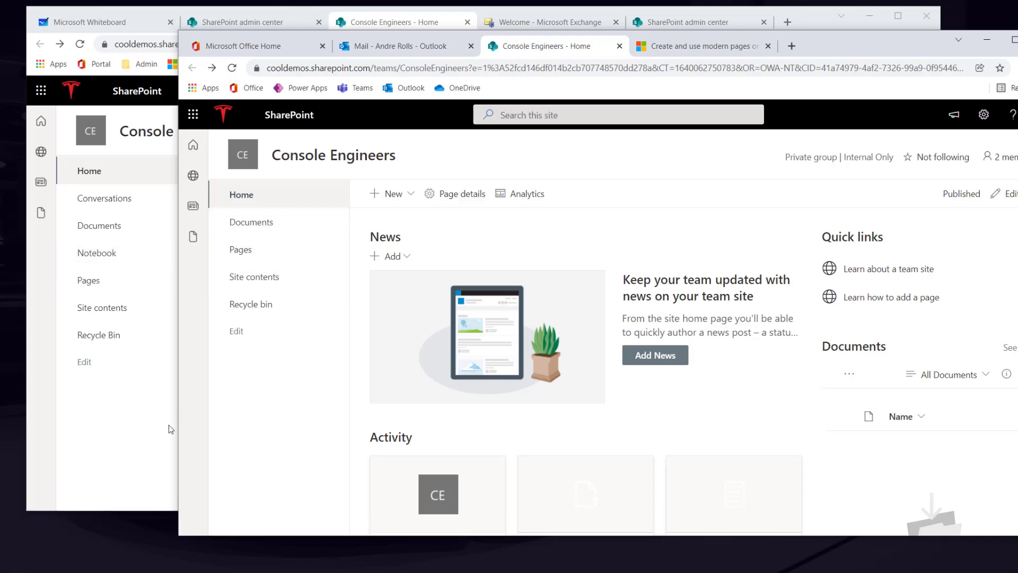
- Launch a browser window under another Chrome profile
{"action": "left_click_drag", "start_coordinate": [913, 42], "coordinate": [835, 72]}
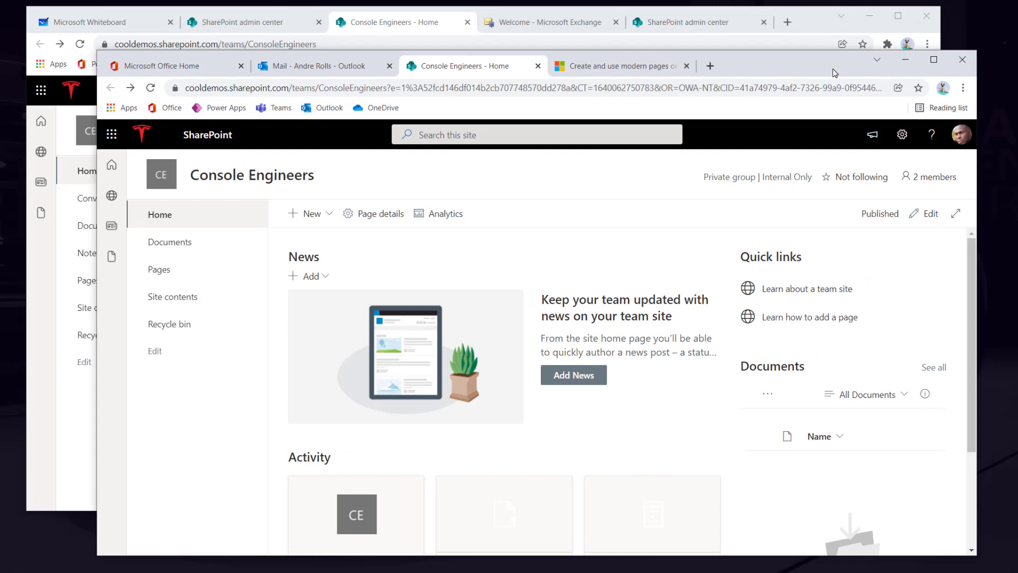
{"action": "left_click", "coordinate": [943, 88]}
{"action": "scroll", "coordinate": [888, 435], "scroll_direction": "down", "scroll_amount": 10}
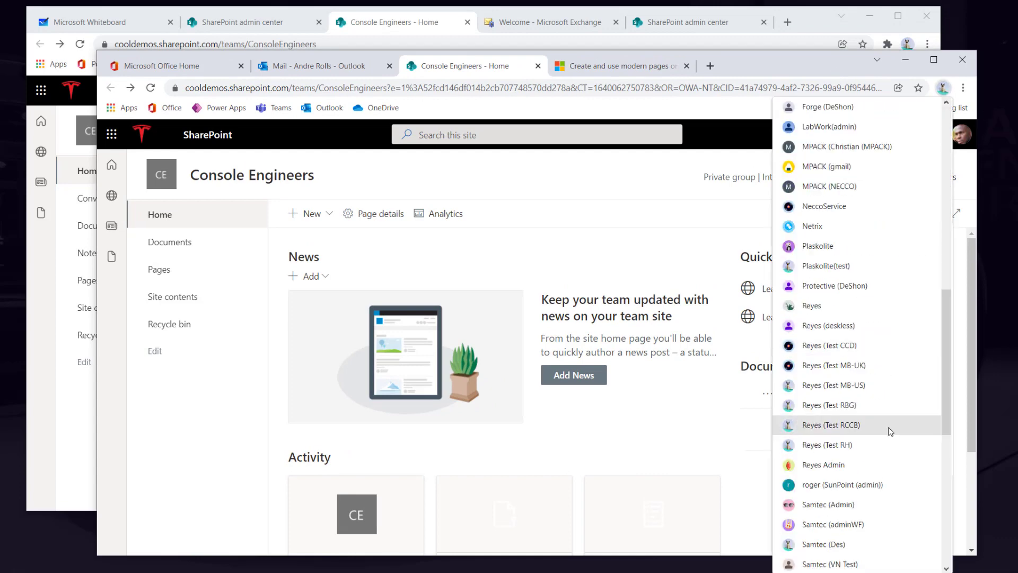
{"action": "left_click", "coordinate": [890, 431]}
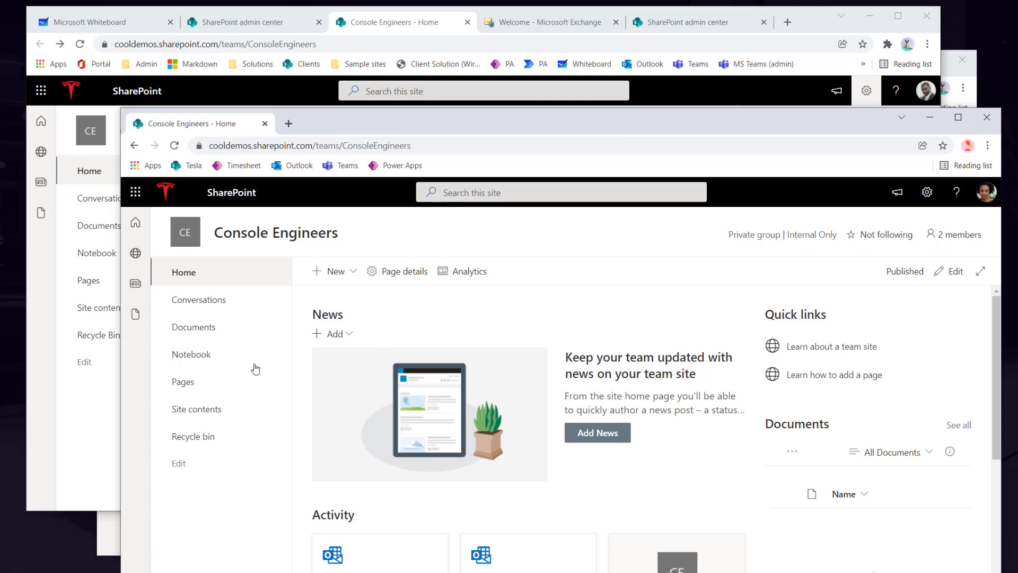
- In the admin window, change the Console Engineers group's second owner's role to Member
{"action": "left_click_drag", "start_coordinate": [361, 121], "coordinate": [424, 57]}
{"action": "left_click", "coordinate": [117, 427]}
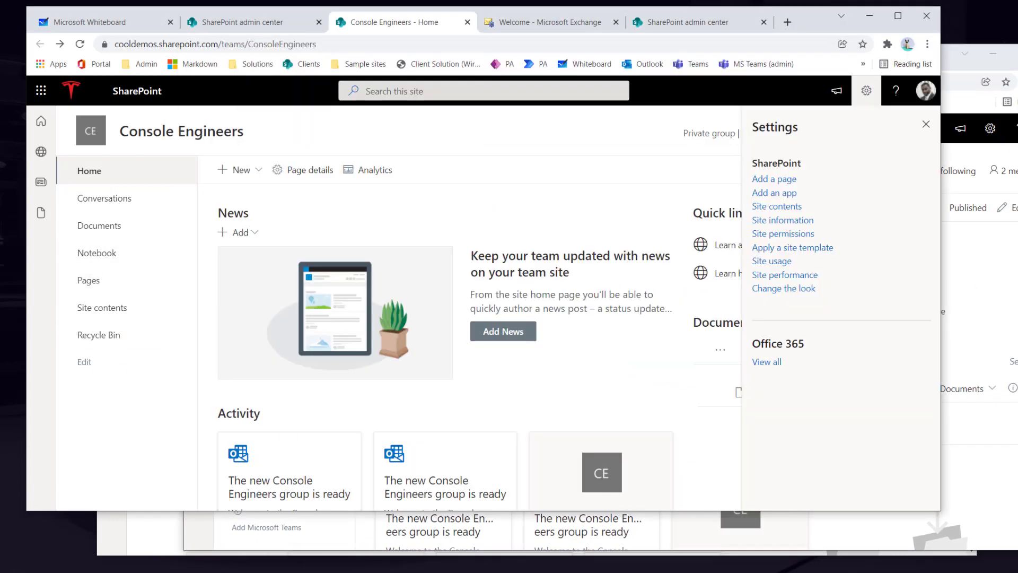
{"action": "left_click", "coordinate": [926, 123]}
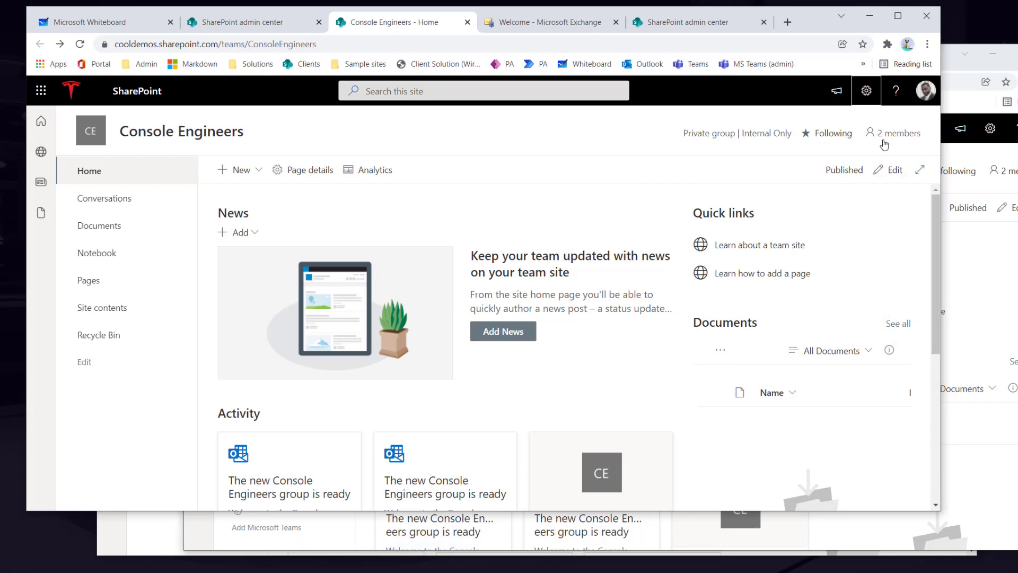
{"action": "left_click", "coordinate": [889, 139]}
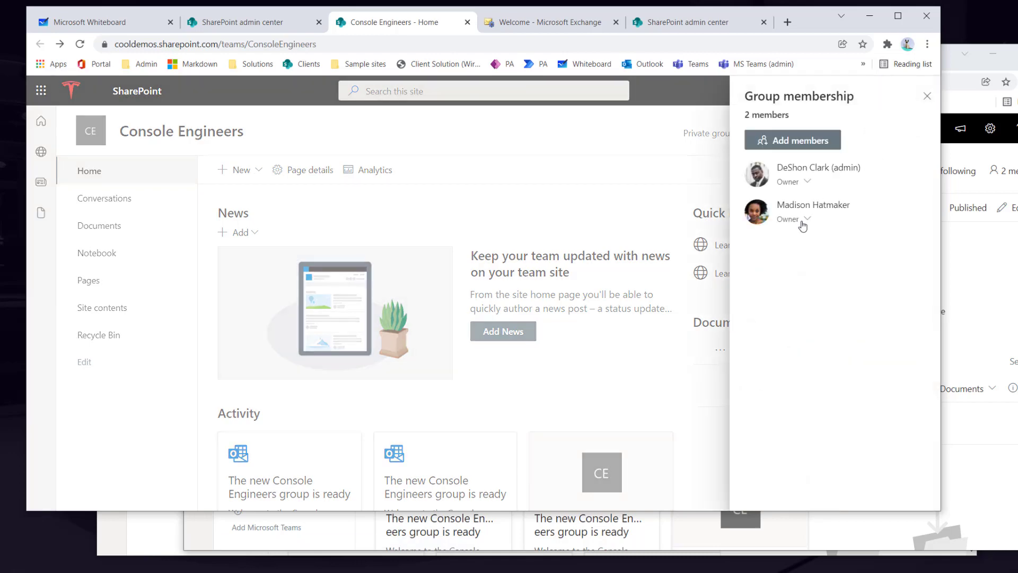
{"action": "left_click", "coordinate": [803, 222]}
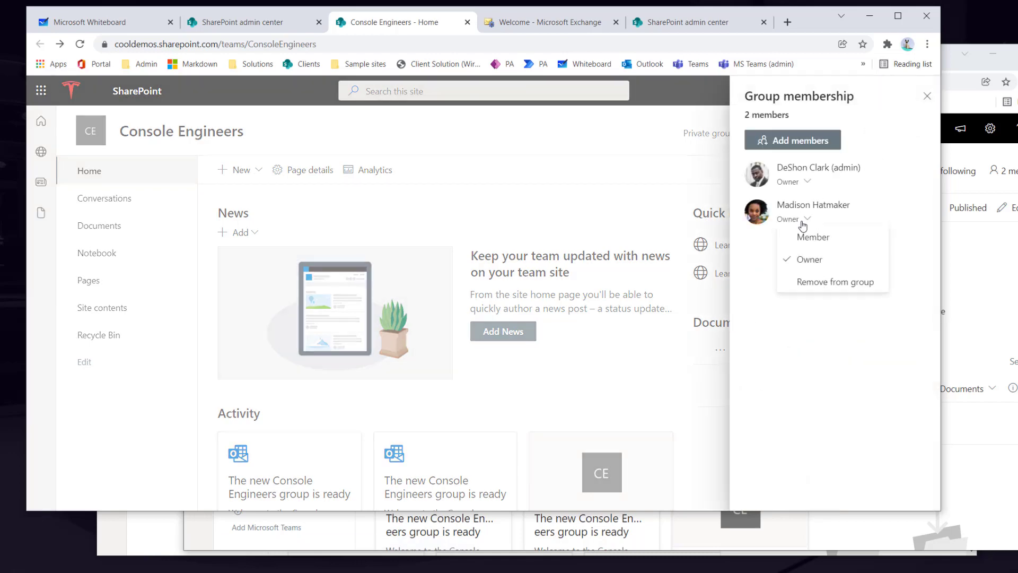
{"action": "left_click", "coordinate": [819, 245]}
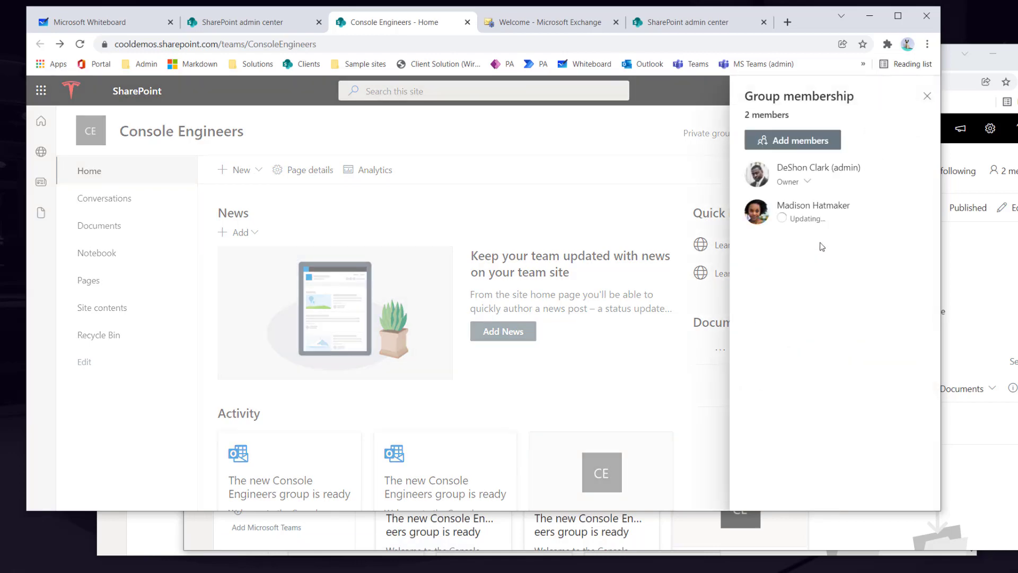
{"action": "left_click", "coordinate": [927, 96]}
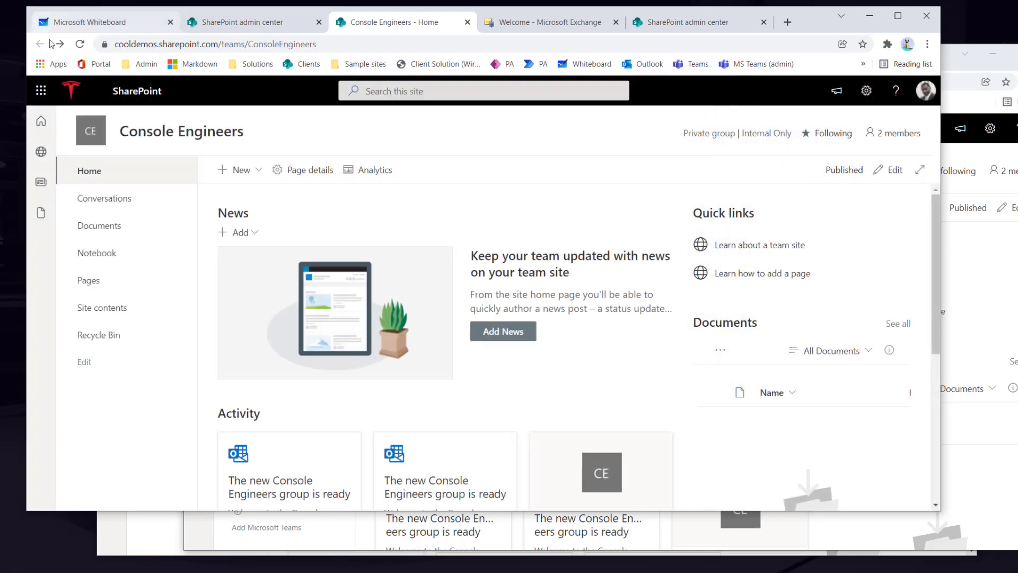
{"action": "left_click", "coordinate": [164, 533]}
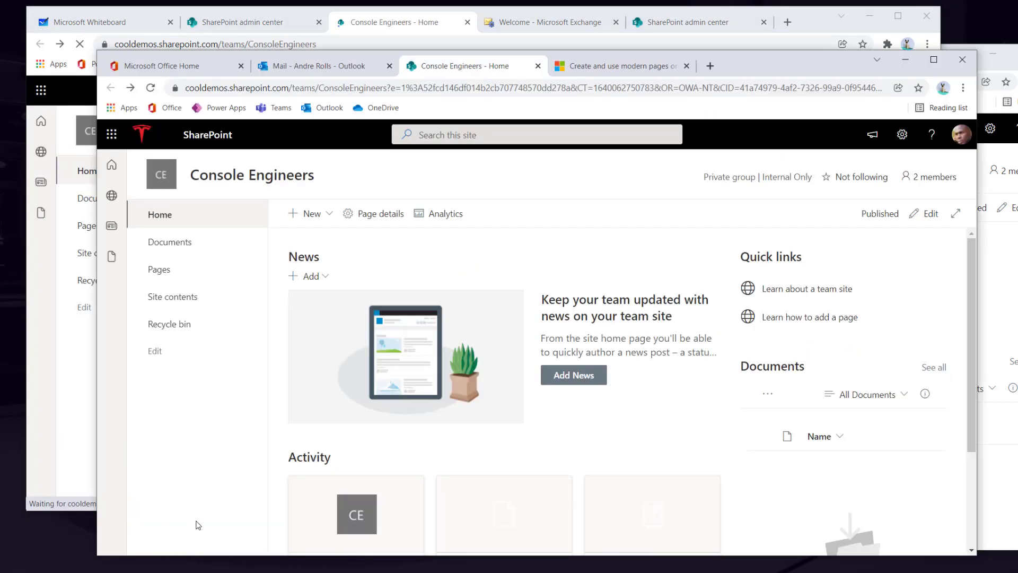
- Reload the site in the demoted user's window and check their Member role in the group list
{"action": "left_click", "coordinate": [956, 320]}
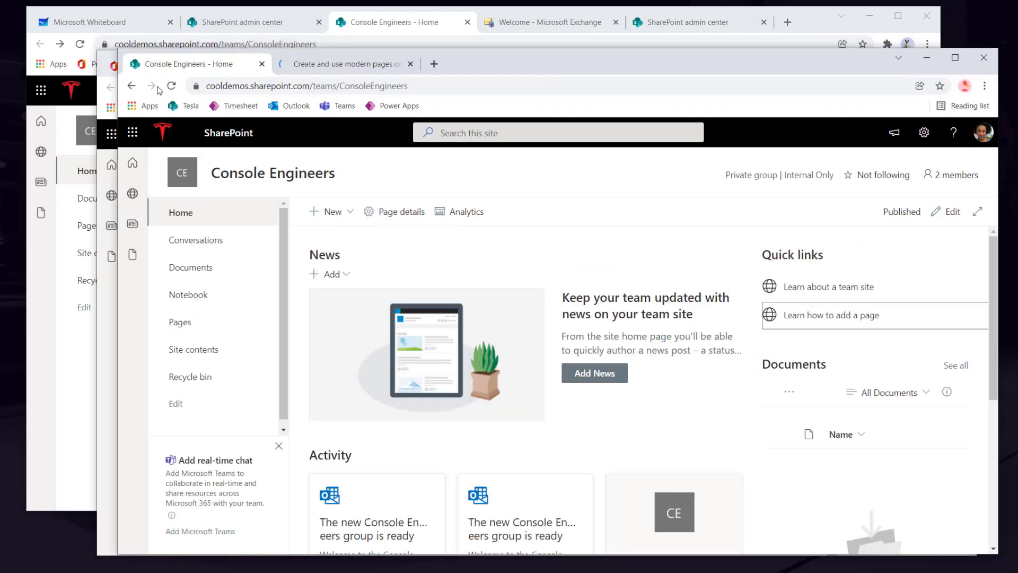
{"action": "left_click", "coordinate": [169, 87]}
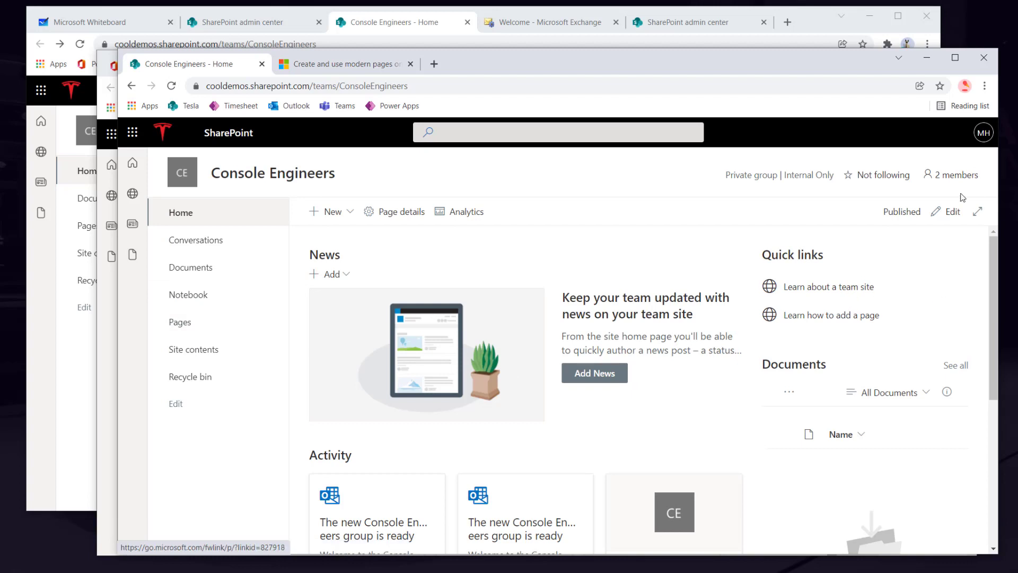
{"action": "left_click", "coordinate": [959, 175]}
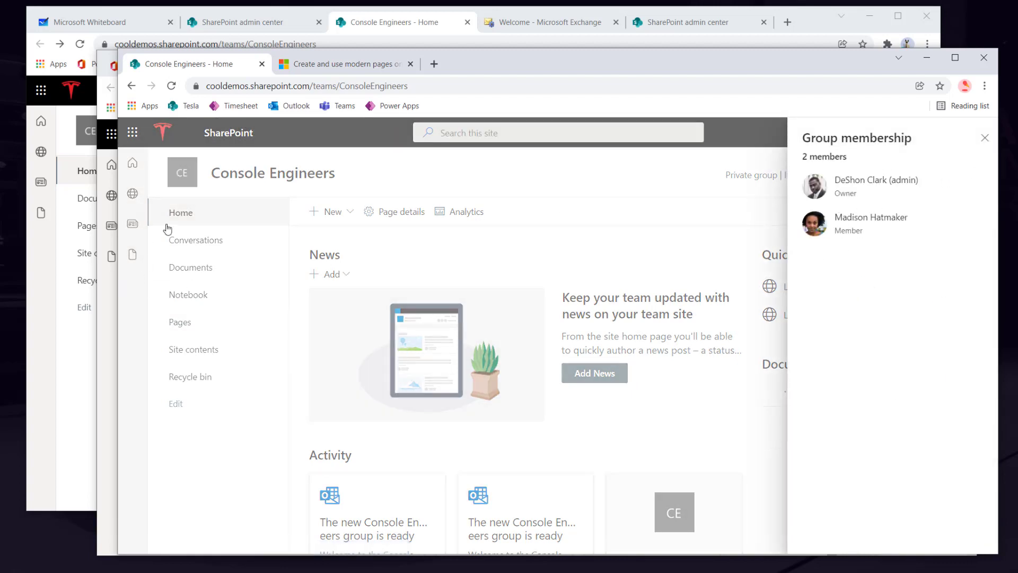
{"action": "left_click", "coordinate": [498, 251]}
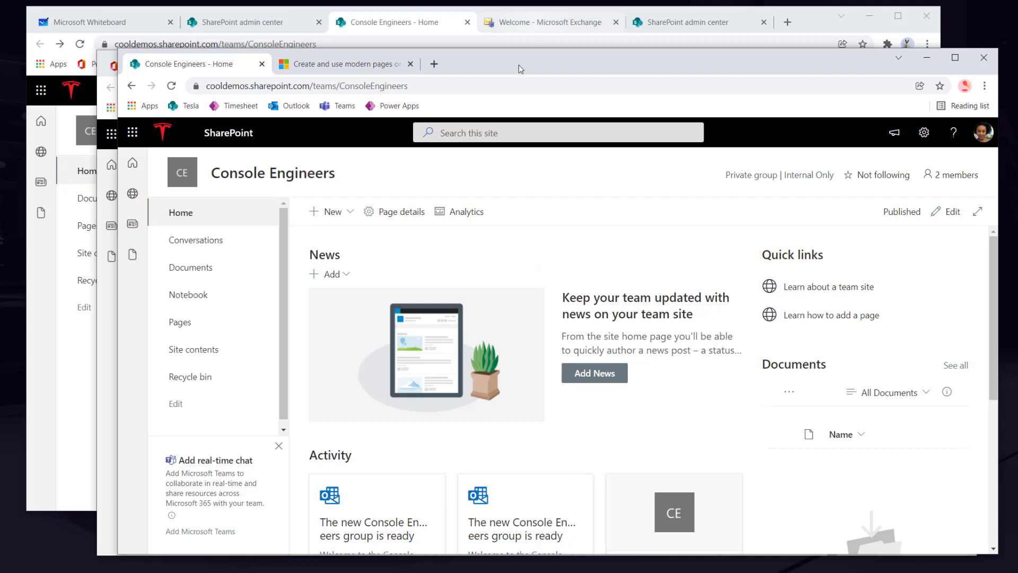
{"action": "left_click_drag", "start_coordinate": [531, 66], "coordinate": [601, 59]}
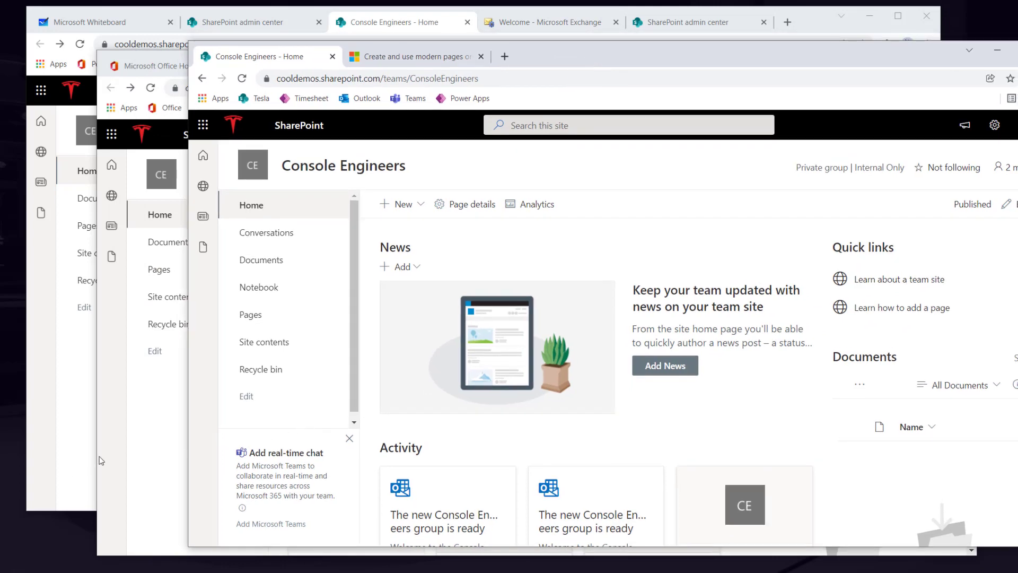
- In the invited account's window, open and dismiss the Add news options
{"action": "left_click", "coordinate": [101, 460]}
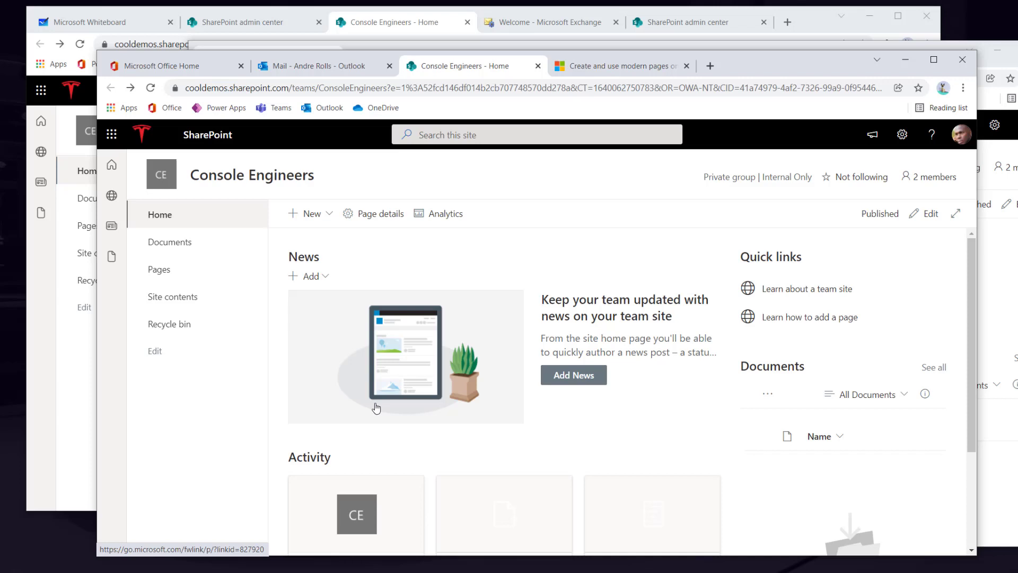
{"action": "left_click", "coordinate": [324, 276]}
{"action": "left_click", "coordinate": [392, 272]}
- In the owner's window, go from Site contents back to Home and review the group's two members
{"action": "left_click", "coordinate": [63, 374]}
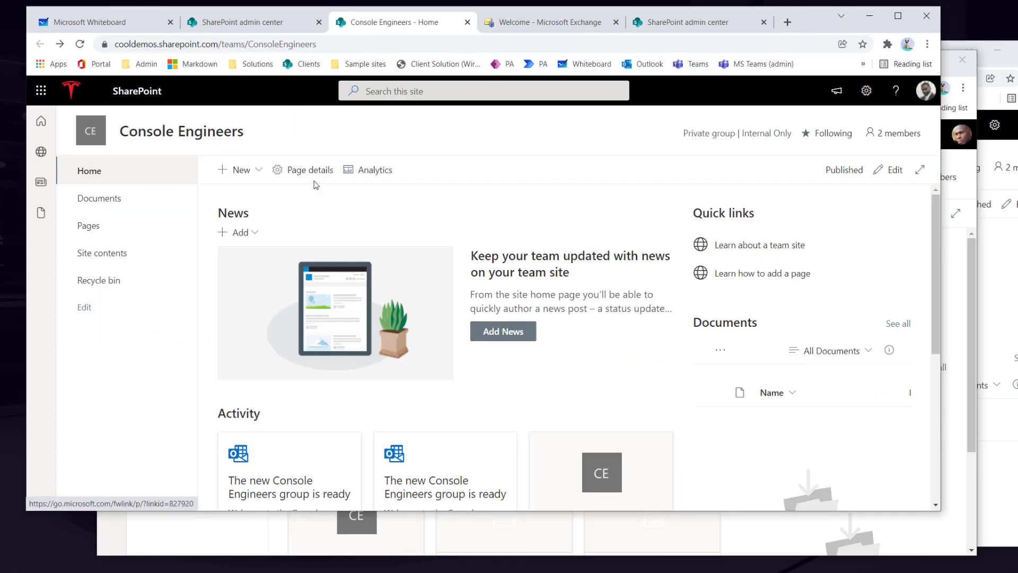
{"action": "left_click", "coordinate": [111, 260]}
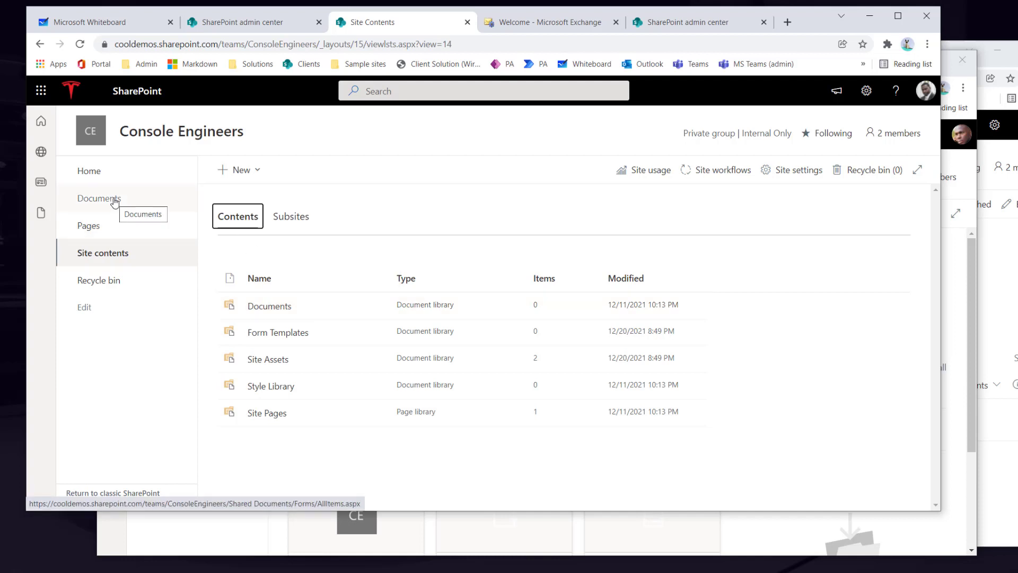
{"action": "left_click", "coordinate": [91, 179]}
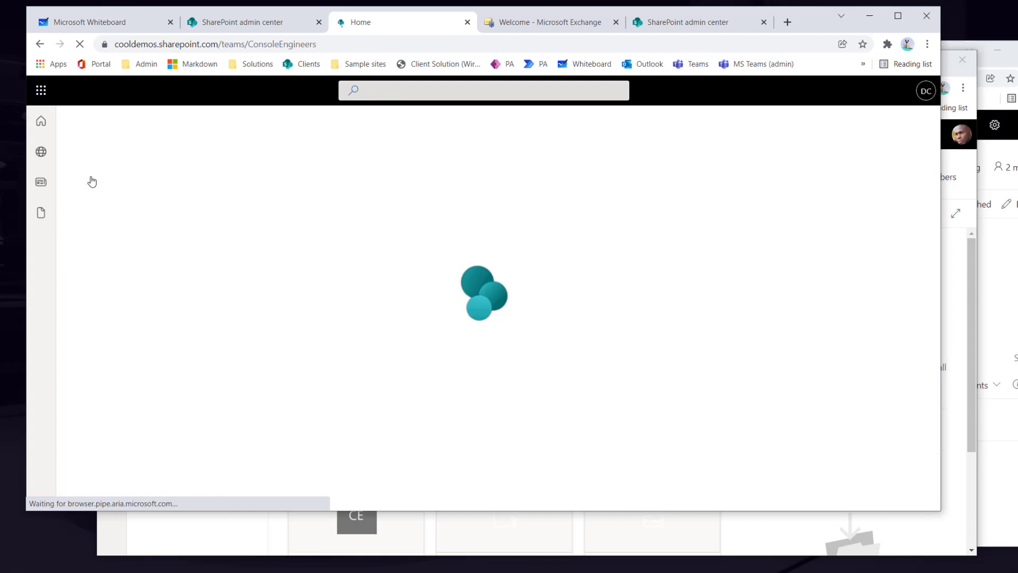
{"action": "left_click", "coordinate": [900, 137]}
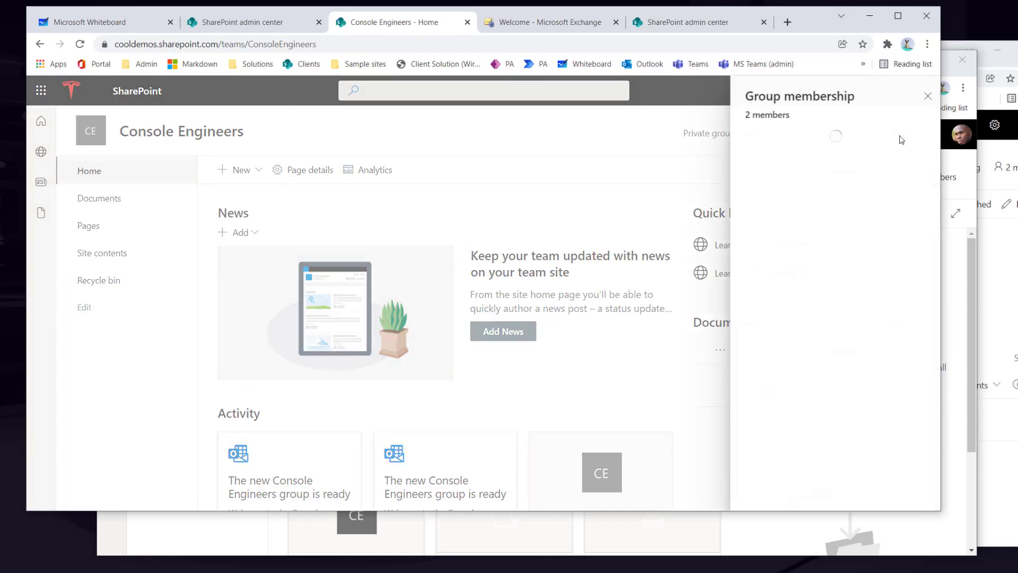
{"action": "left_click", "coordinate": [927, 96]}
- Change the other user's site permission from Edit to Read, moving them into Site visitors
{"action": "left_click", "coordinate": [866, 91]}
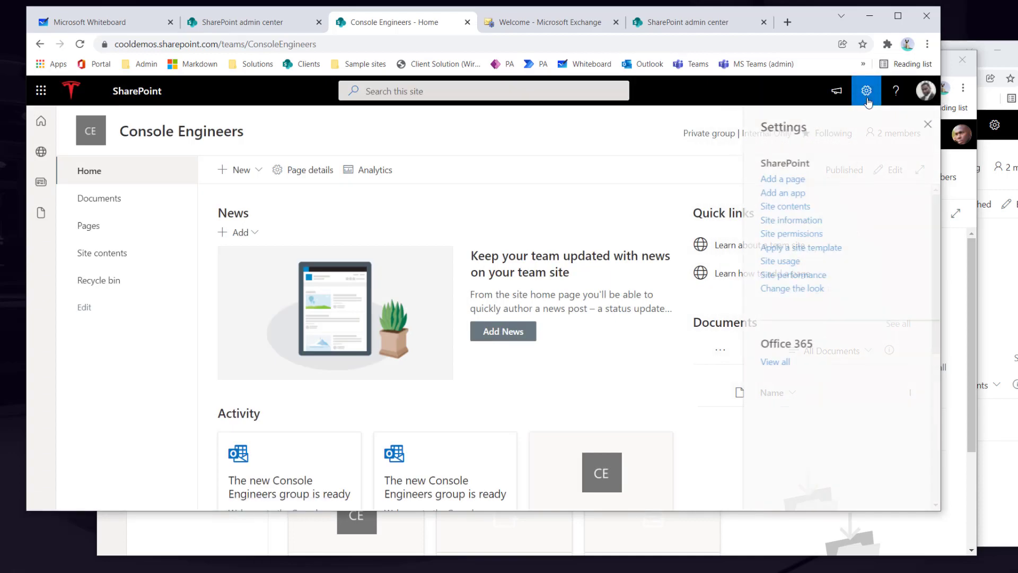
{"action": "left_click", "coordinate": [787, 234]}
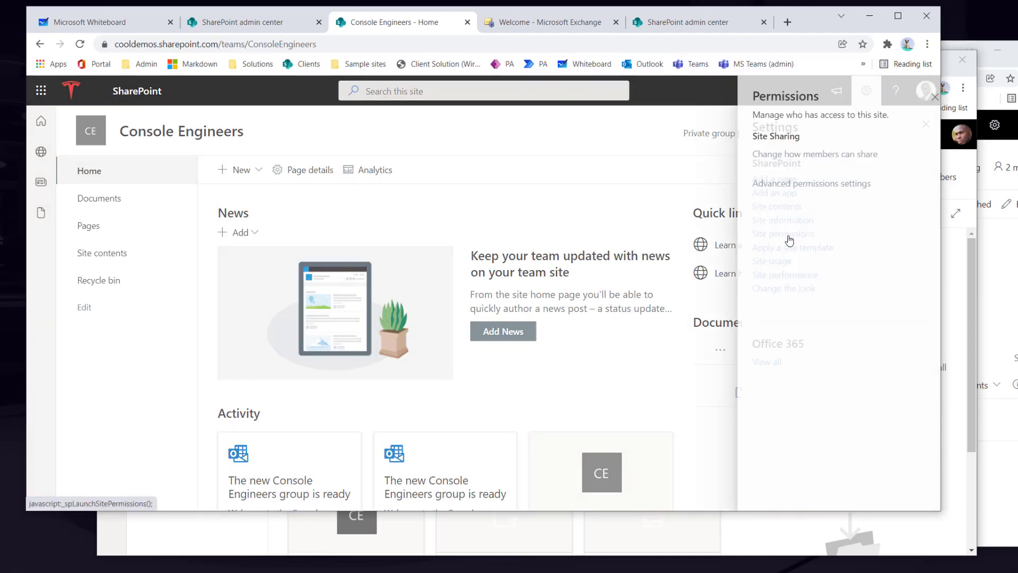
{"action": "left_click", "coordinate": [748, 192]}
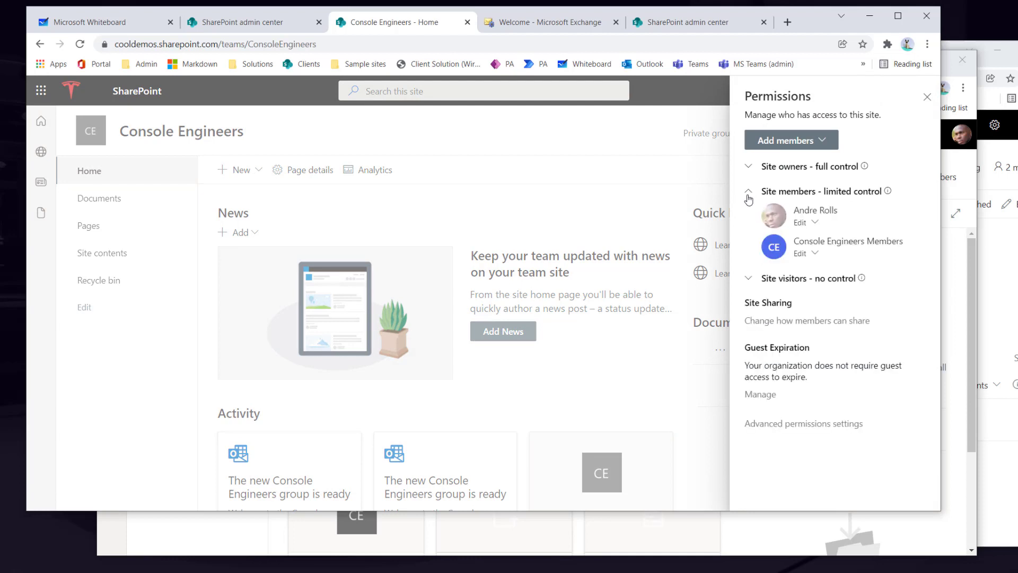
{"action": "left_click", "coordinate": [815, 222]}
{"action": "left_click", "coordinate": [814, 243]}
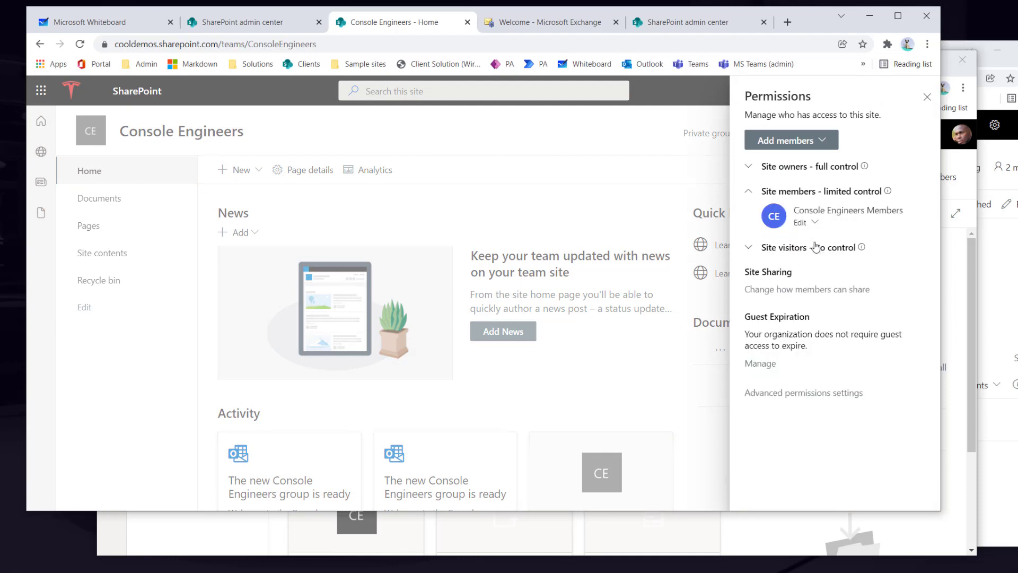
{"action": "left_click", "coordinate": [749, 247]}
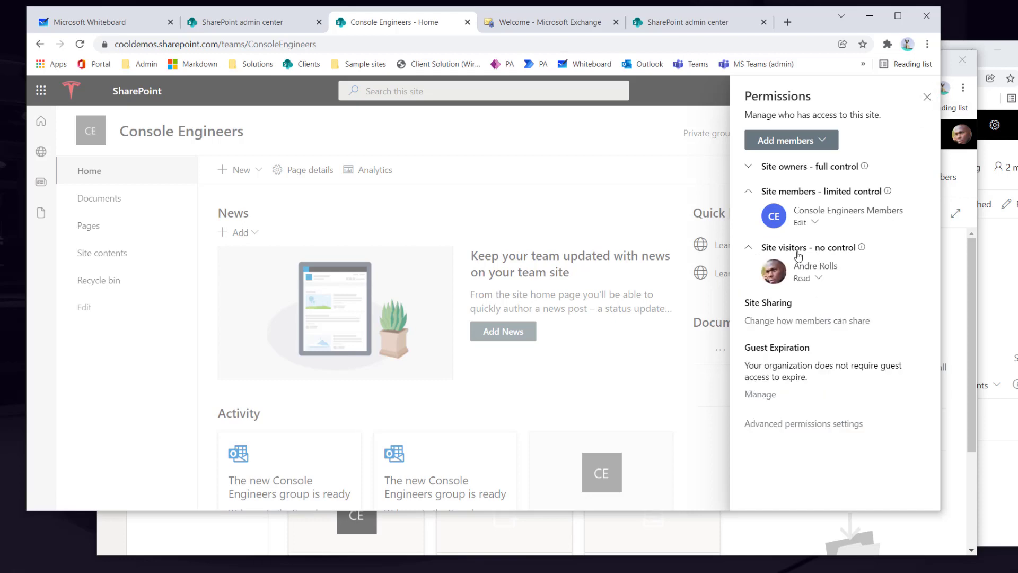
{"action": "left_click", "coordinate": [927, 97]}
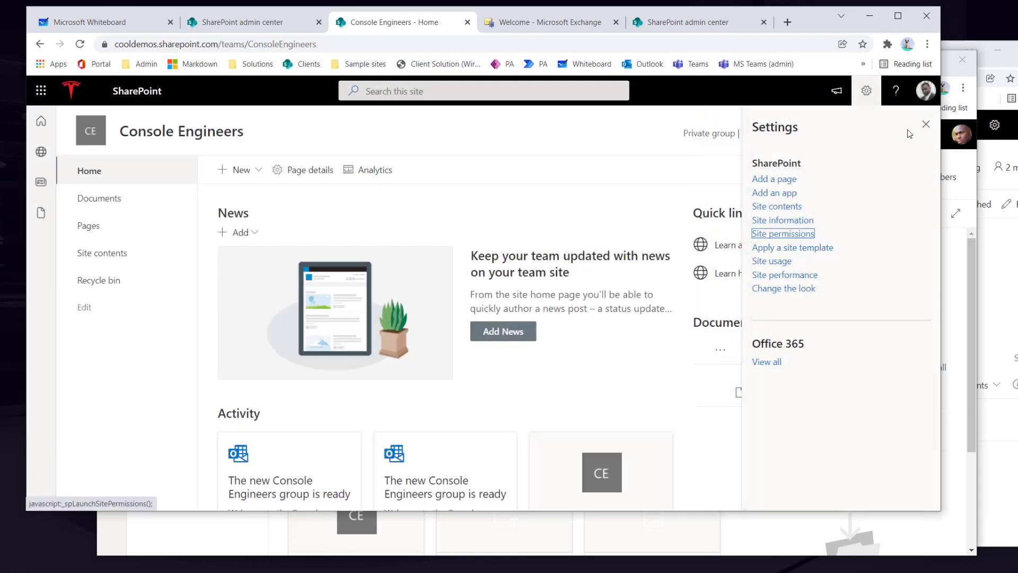
{"action": "left_click", "coordinate": [926, 124]}
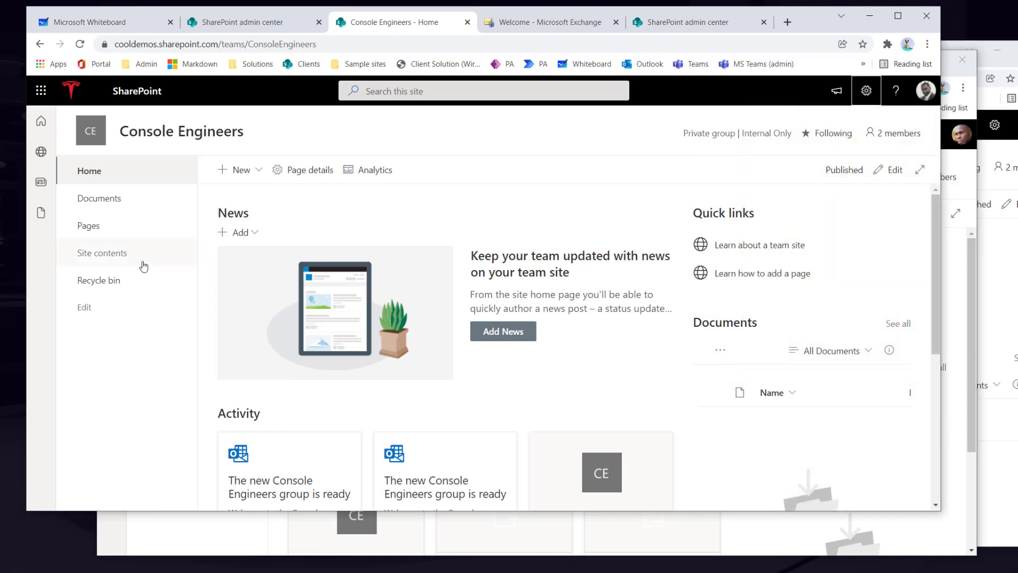
- Create a folder named 'Policies' in the Documents library
{"action": "left_click", "coordinate": [117, 263]}
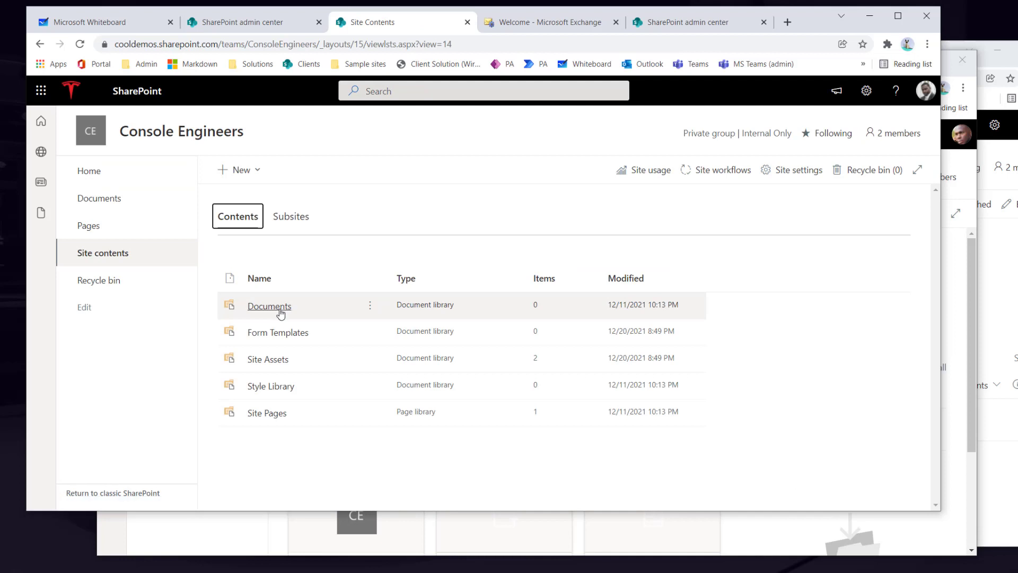
{"action": "left_click", "coordinate": [279, 312]}
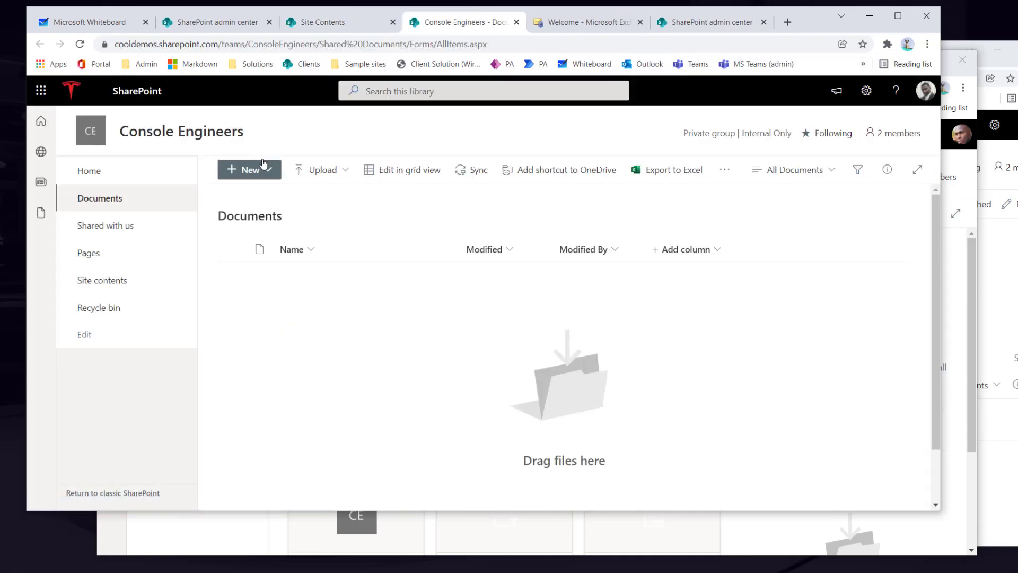
{"action": "left_click", "coordinate": [264, 166]}
{"action": "left_click", "coordinate": [268, 200]}
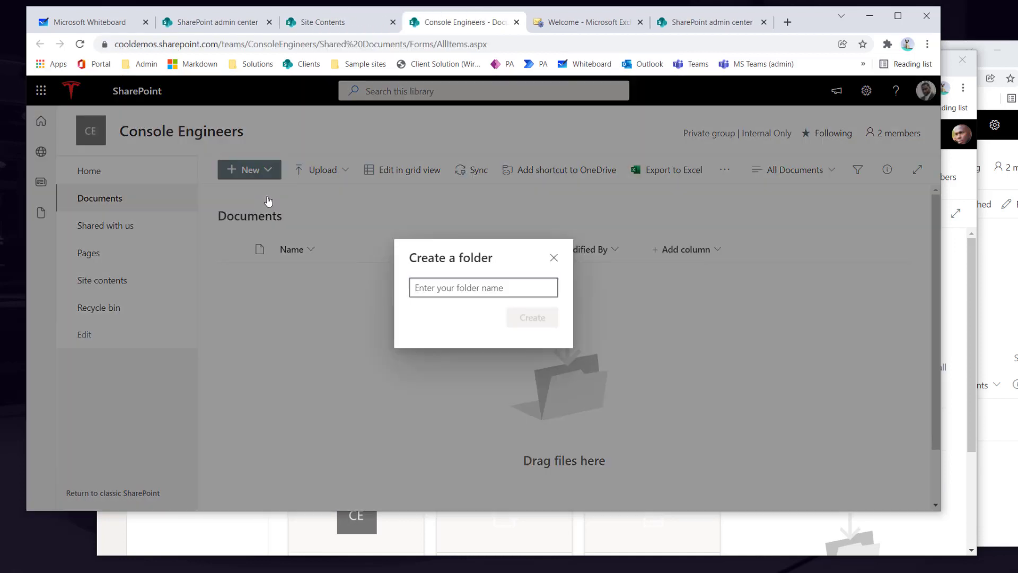
{"action": "type", "text": "Polciei"}
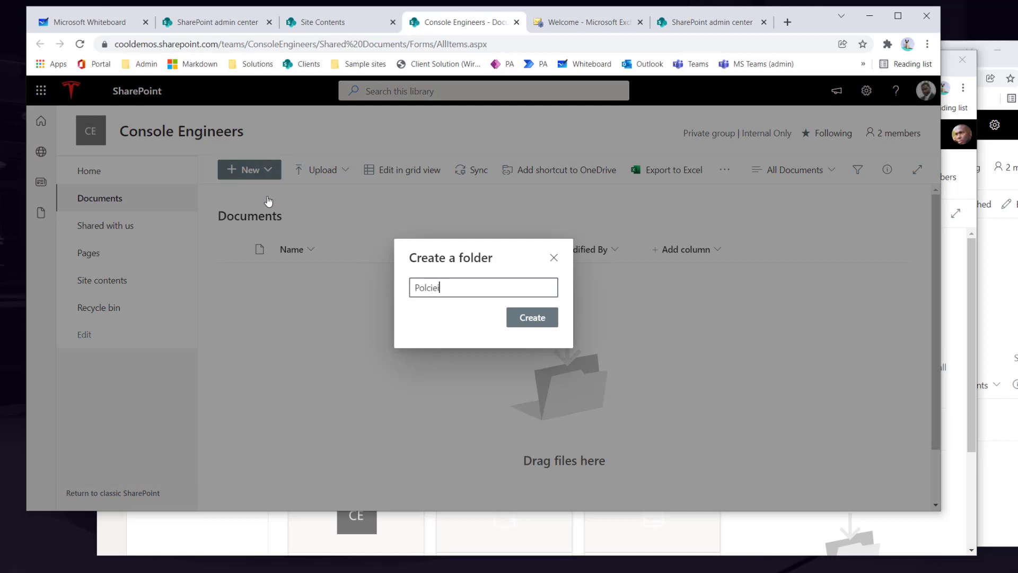
{"action": "key", "text": "BackSpace"}
{"action": "key", "text": "BackSpace"}
{"action": "key", "text": "BackSpace"}
{"action": "key", "text": "BackSpace"}
{"action": "type", "text": "icies"}
{"action": "key", "text": "Return"}
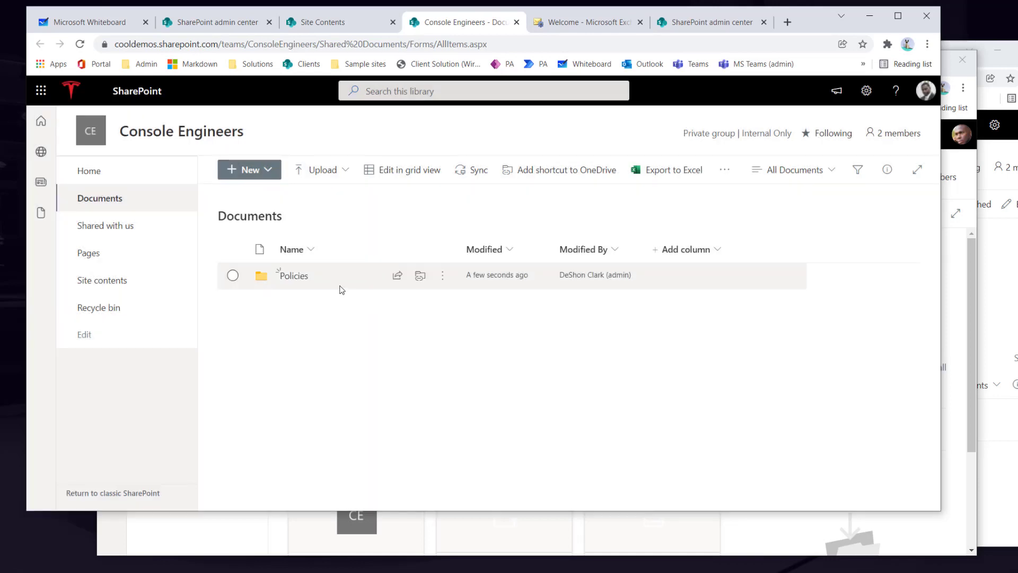
- Grant the other user direct Can edit access to the Policies folder without notifying them
{"action": "right_click", "coordinate": [347, 282]}
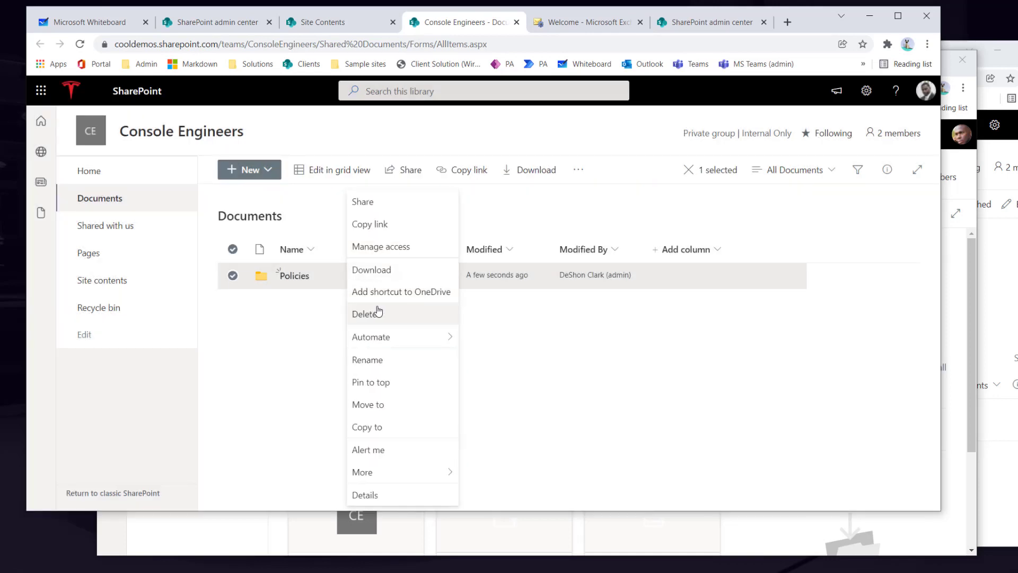
{"action": "left_click", "coordinate": [381, 248]}
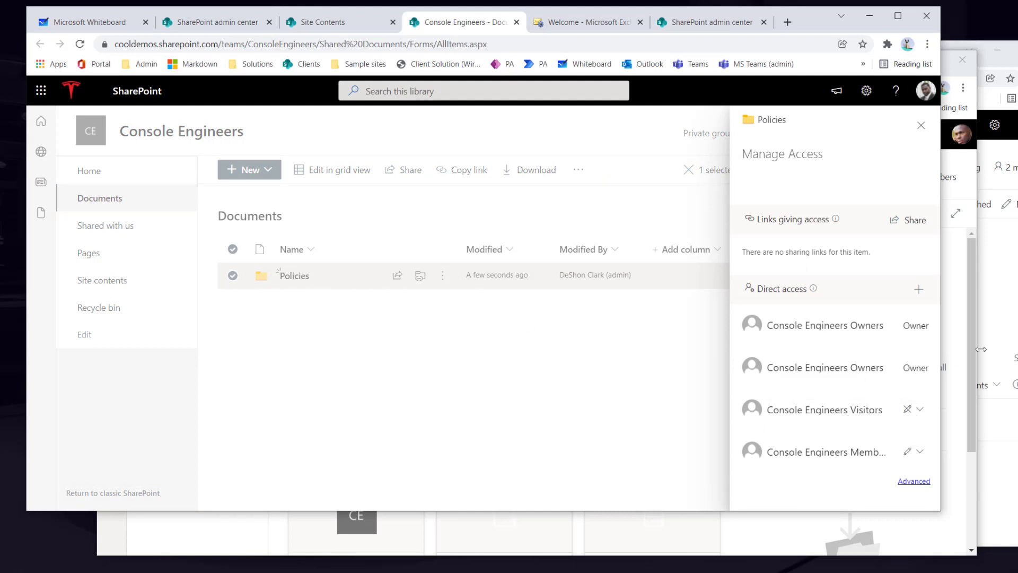
{"action": "left_click", "coordinate": [920, 292]}
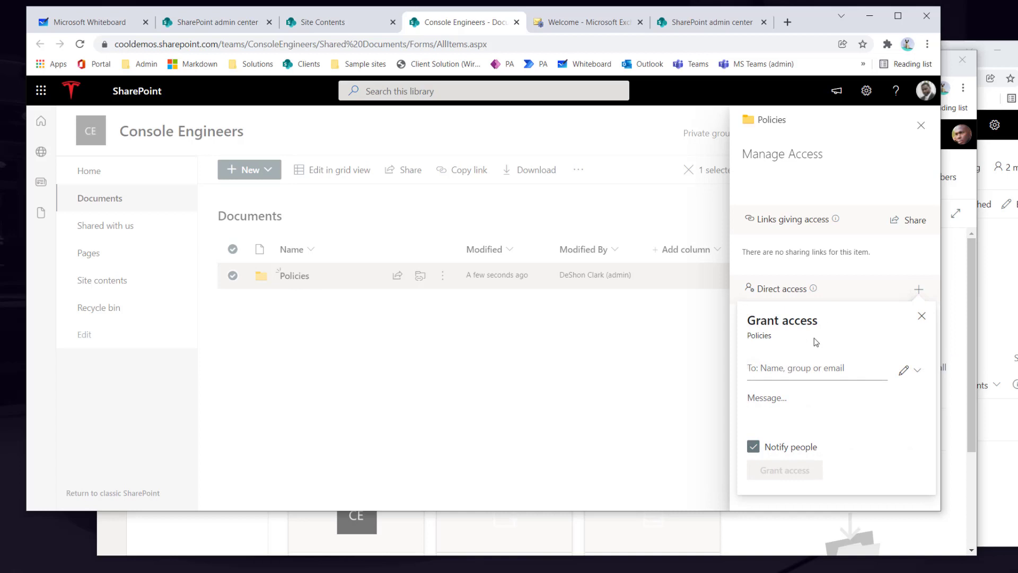
{"action": "type", "text": "andre"}
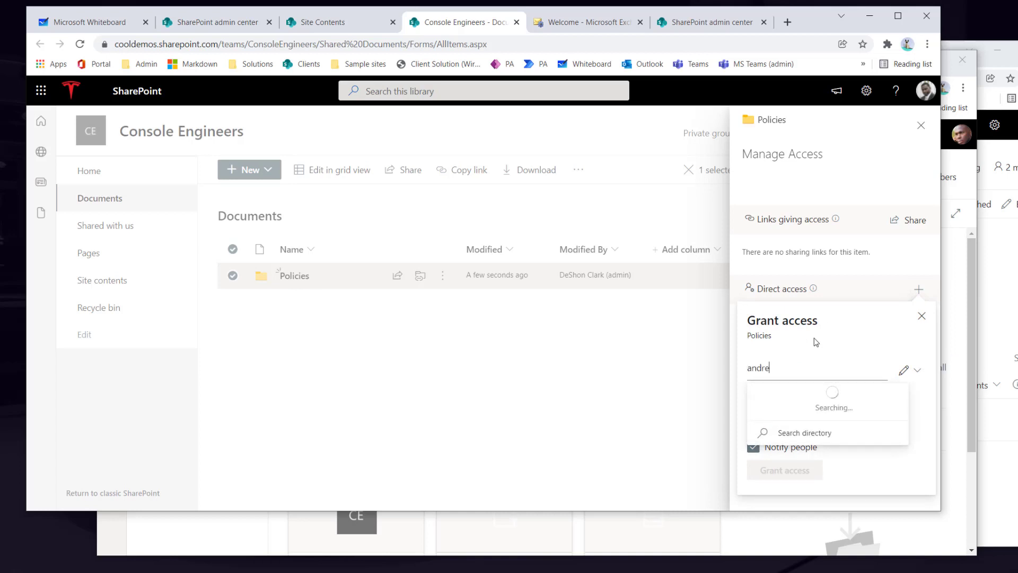
{"action": "left_click", "coordinate": [856, 413]}
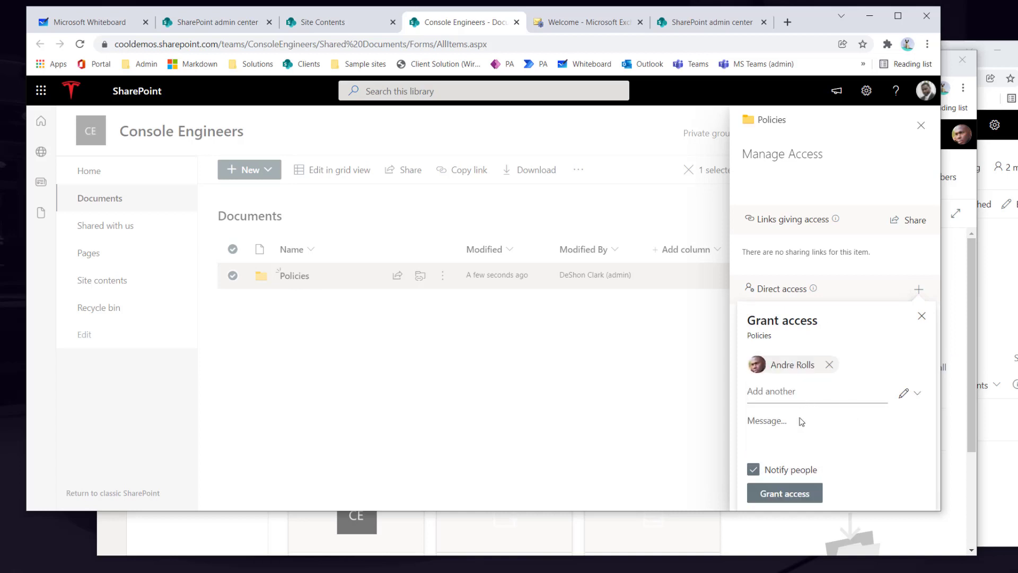
{"action": "left_click", "coordinate": [753, 469]}
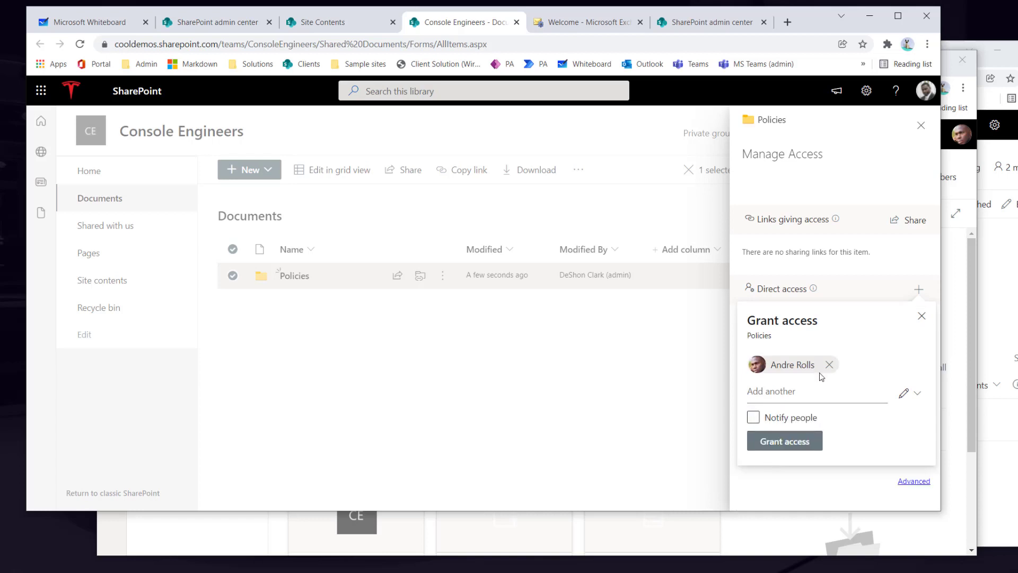
{"action": "left_click", "coordinate": [908, 394]}
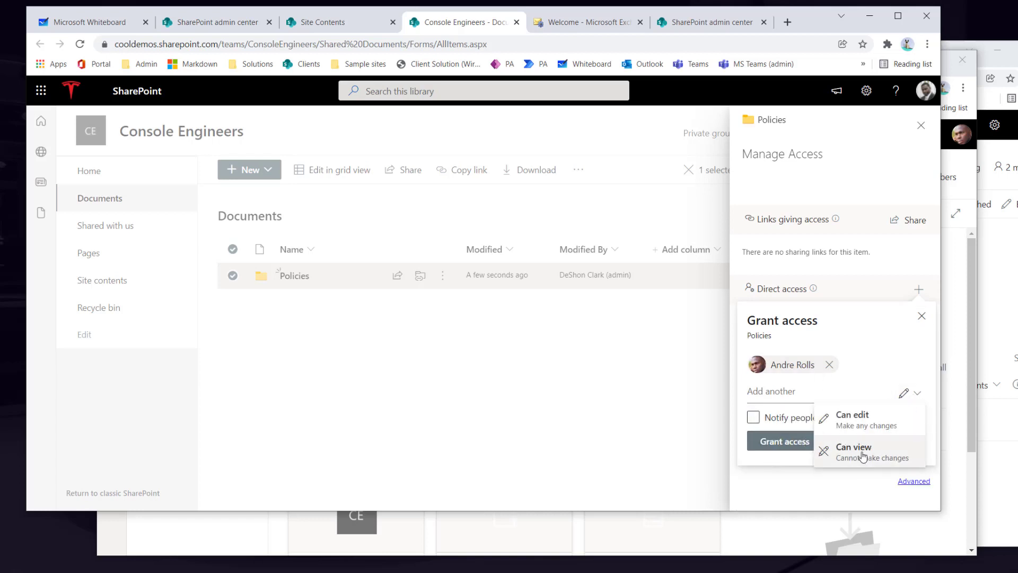
{"action": "left_click", "coordinate": [878, 423]}
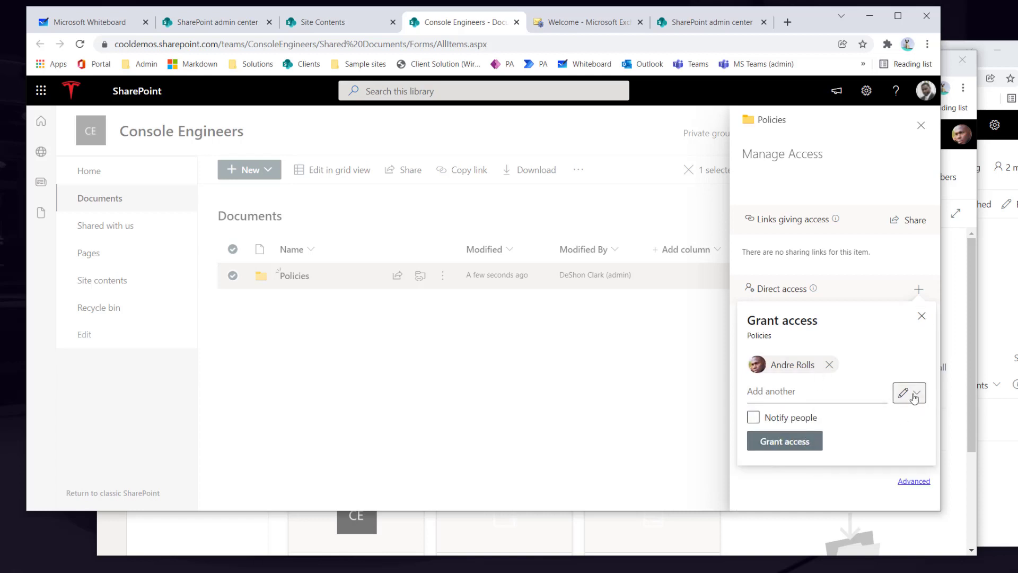
{"action": "left_click", "coordinate": [799, 445]}
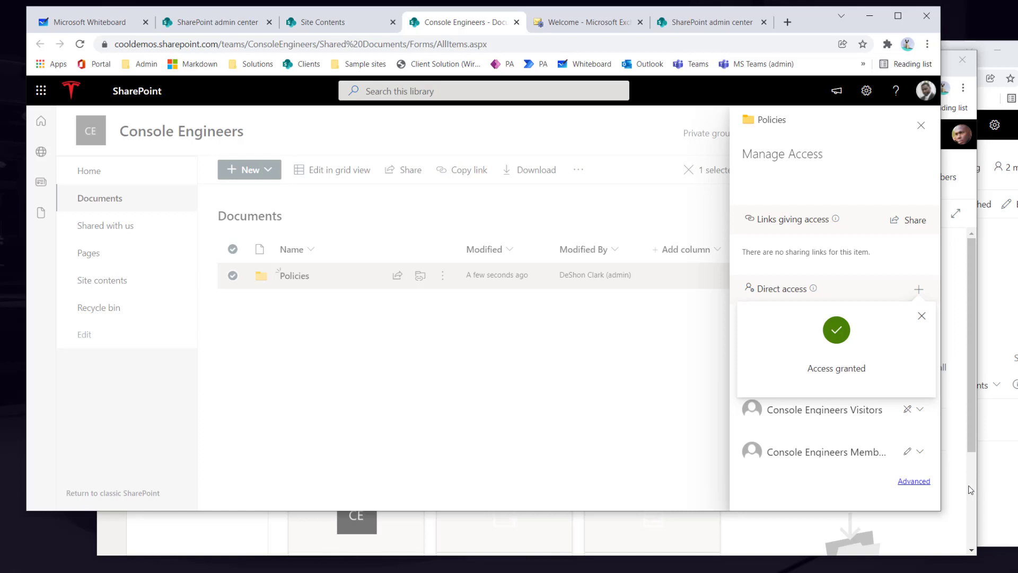
{"action": "left_click", "coordinate": [959, 497]}
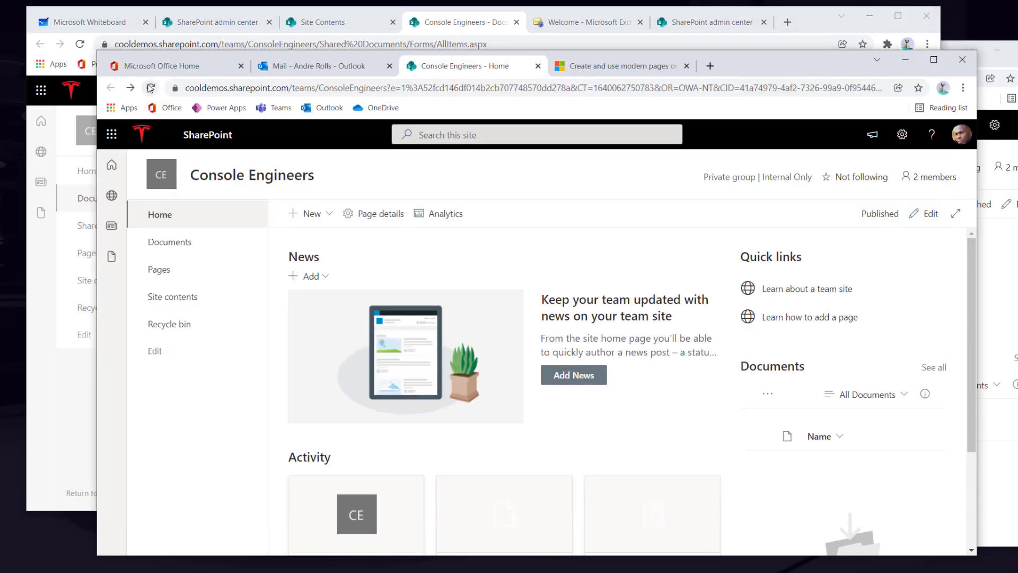
- In the other user's window, reload the site and browse Documents and the empty Policies folder
{"action": "left_click", "coordinate": [151, 88]}
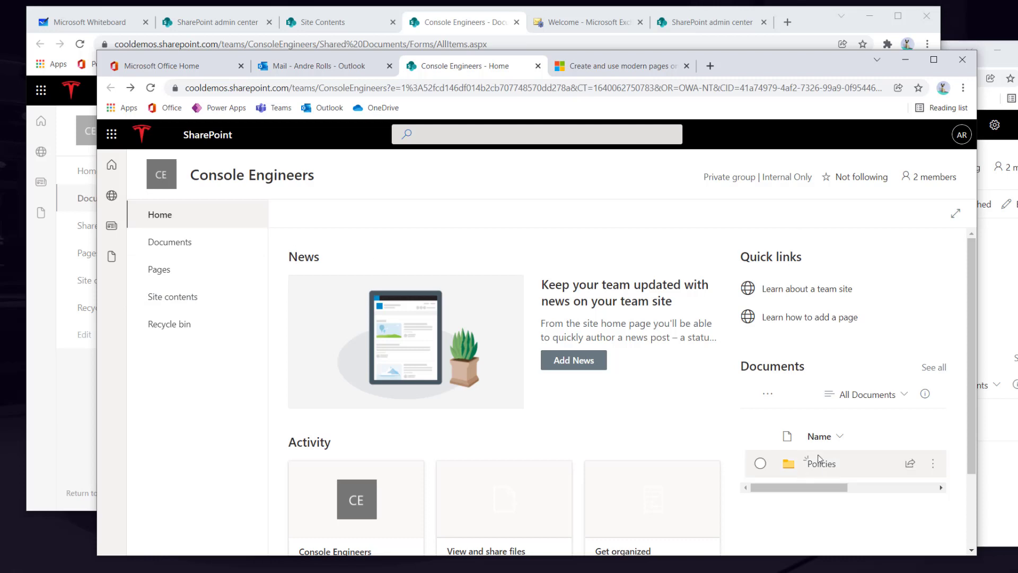
{"action": "left_click", "coordinate": [166, 242]}
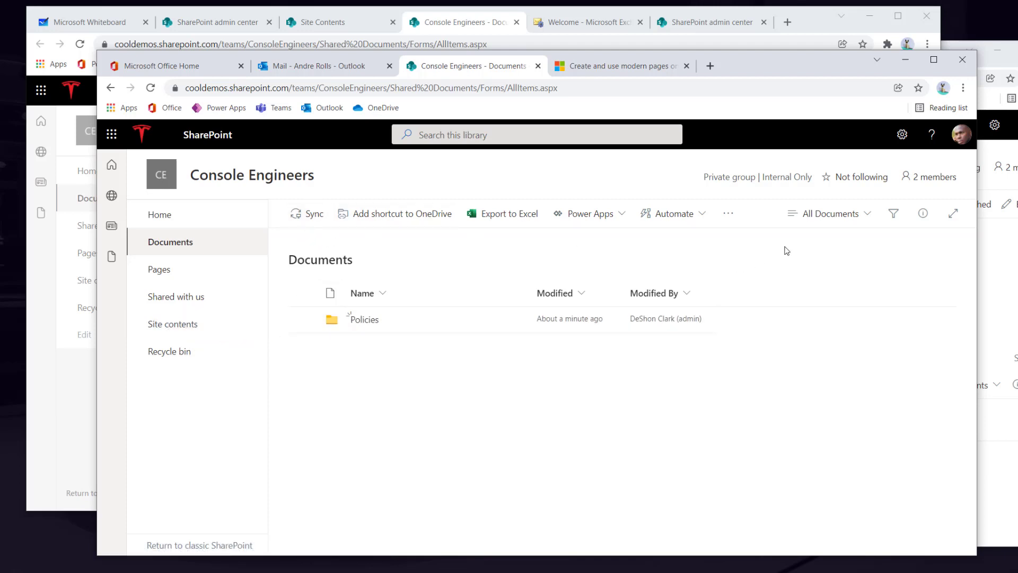
{"action": "left_click", "coordinate": [364, 320]}
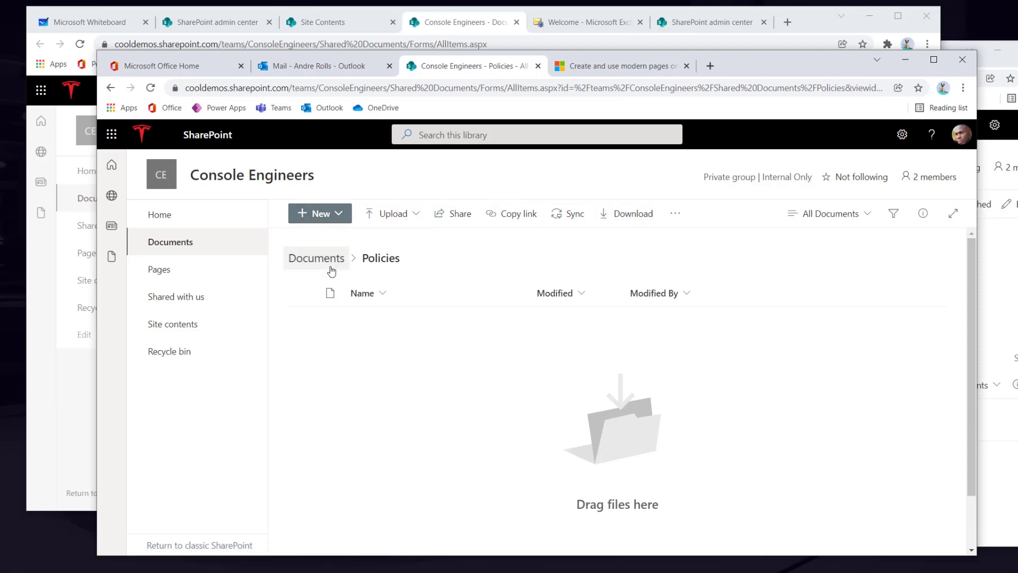
{"action": "left_click", "coordinate": [317, 258]}
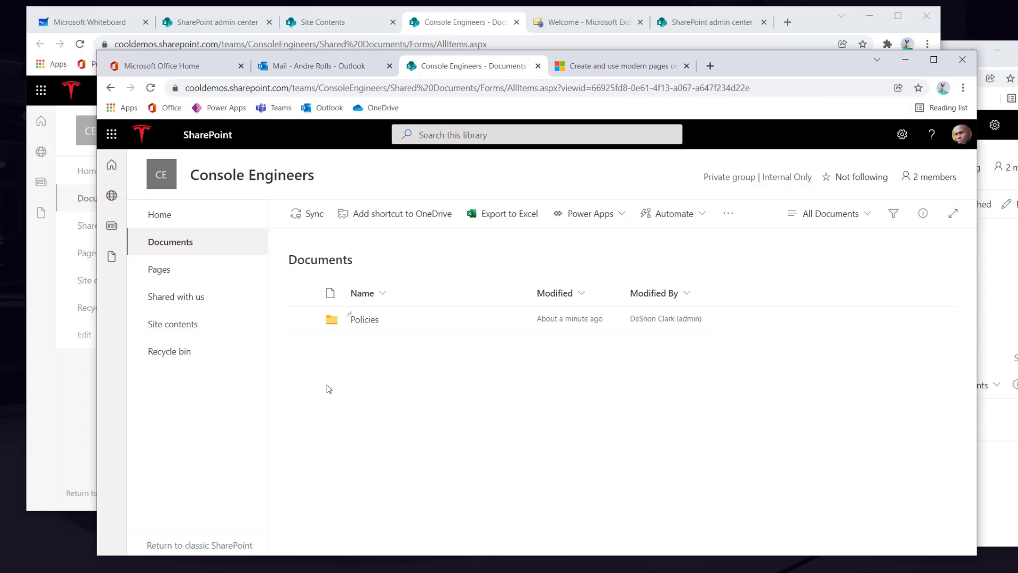
{"action": "left_click", "coordinate": [364, 319]}
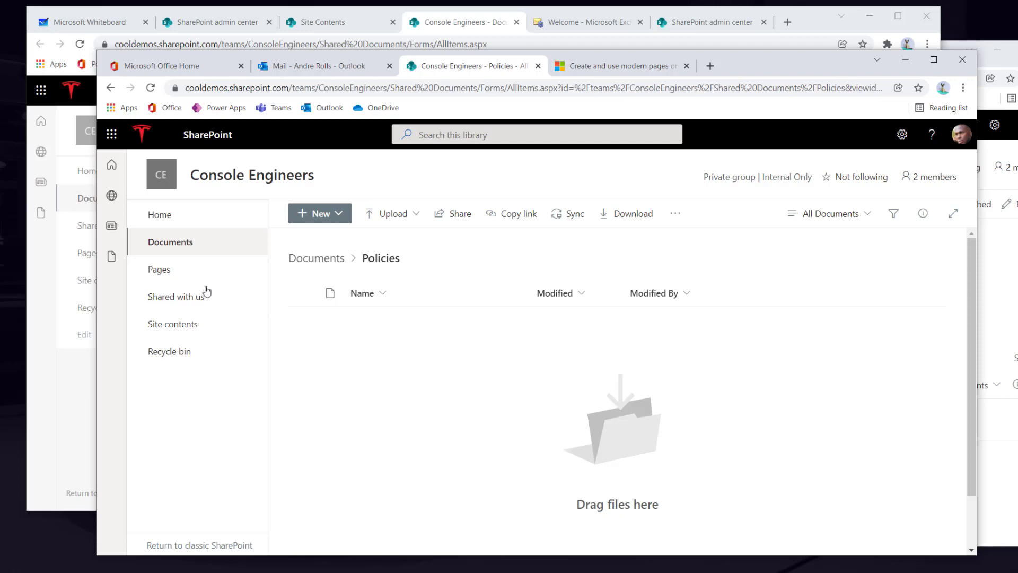
{"action": "left_click", "coordinate": [77, 429]}
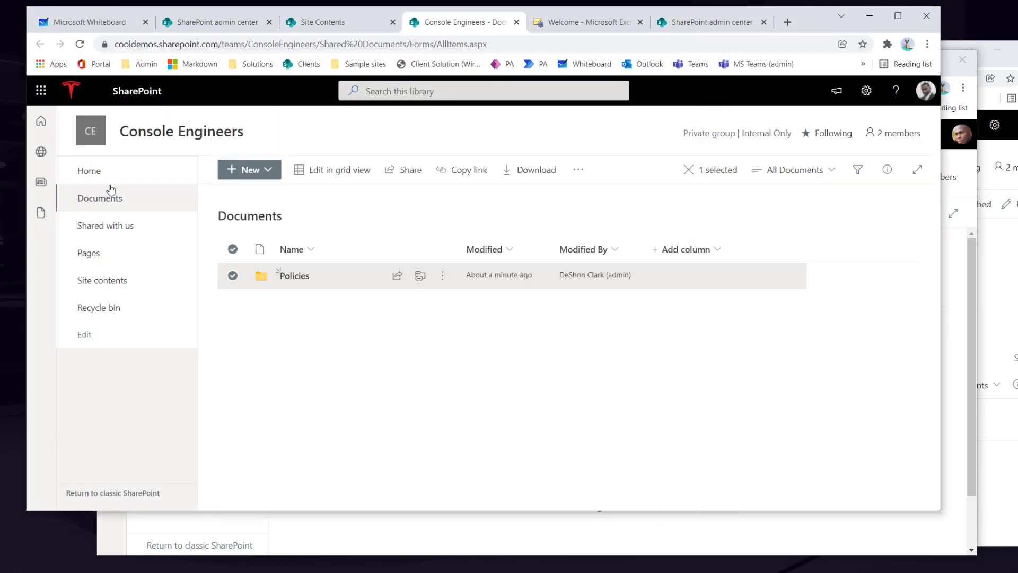
- Create a blank page titled 'Legal Best Practice', publish it, and open the Pages library
{"action": "left_click", "coordinate": [90, 174]}
{"action": "left_click", "coordinate": [255, 175]}
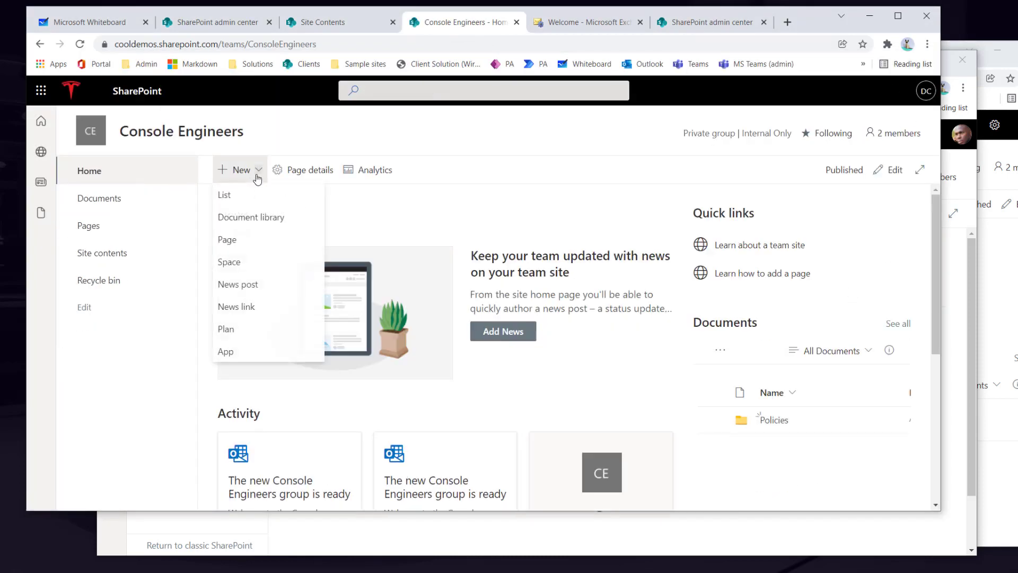
{"action": "left_click", "coordinate": [232, 241]}
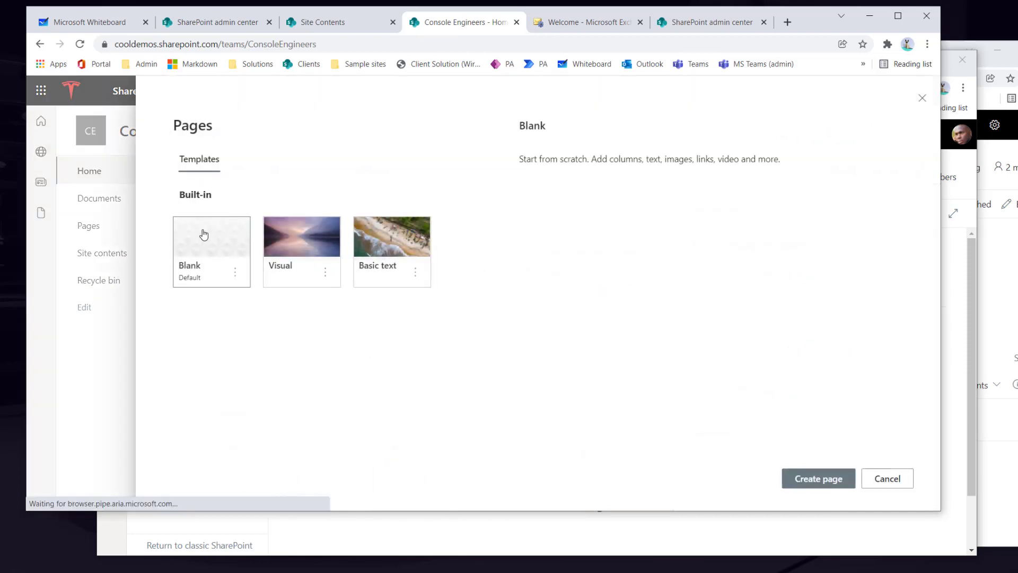
{"action": "left_click", "coordinate": [818, 480]}
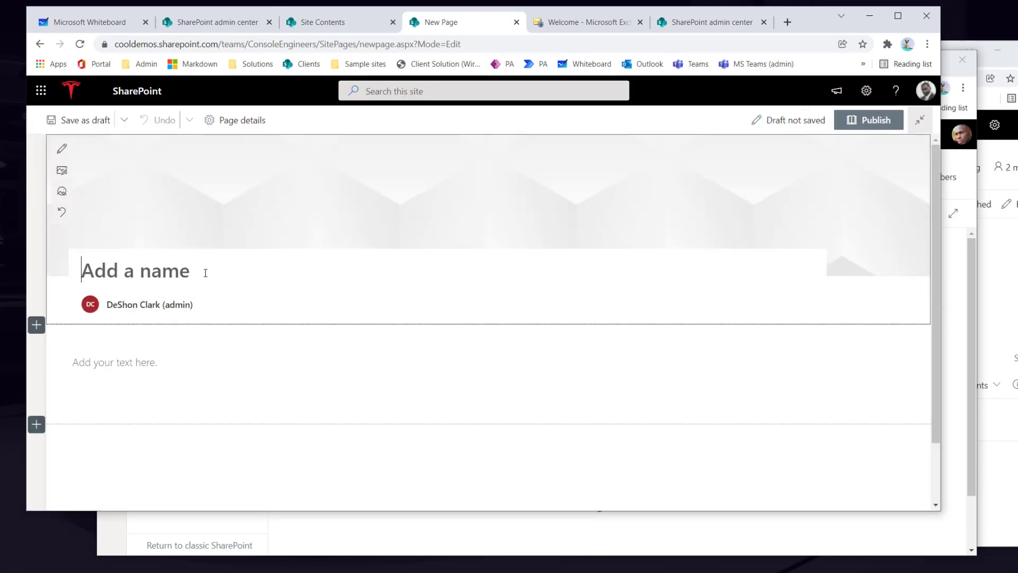
{"action": "type", "text": "Legal "}
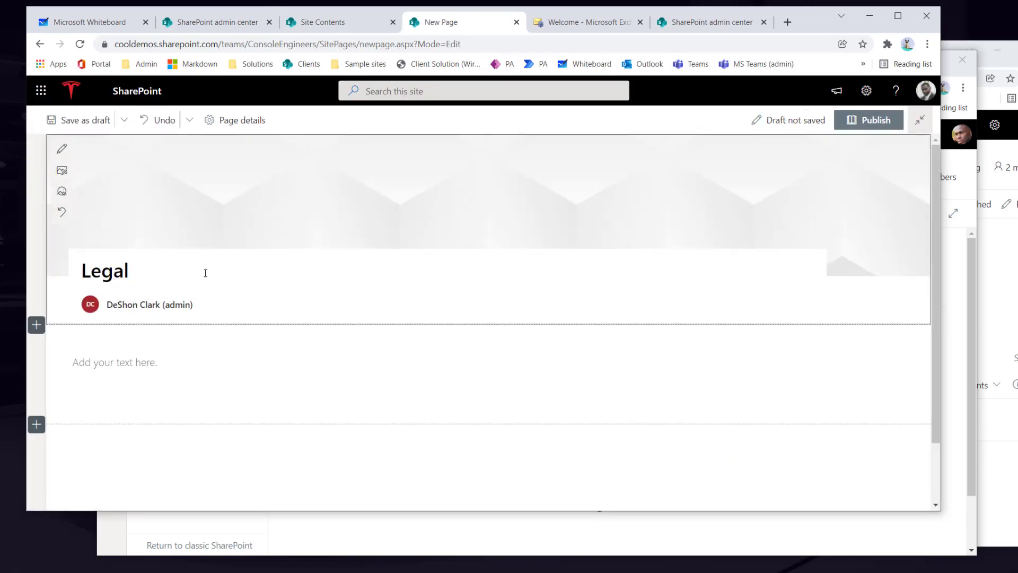
{"action": "type", "text": "Best P"}
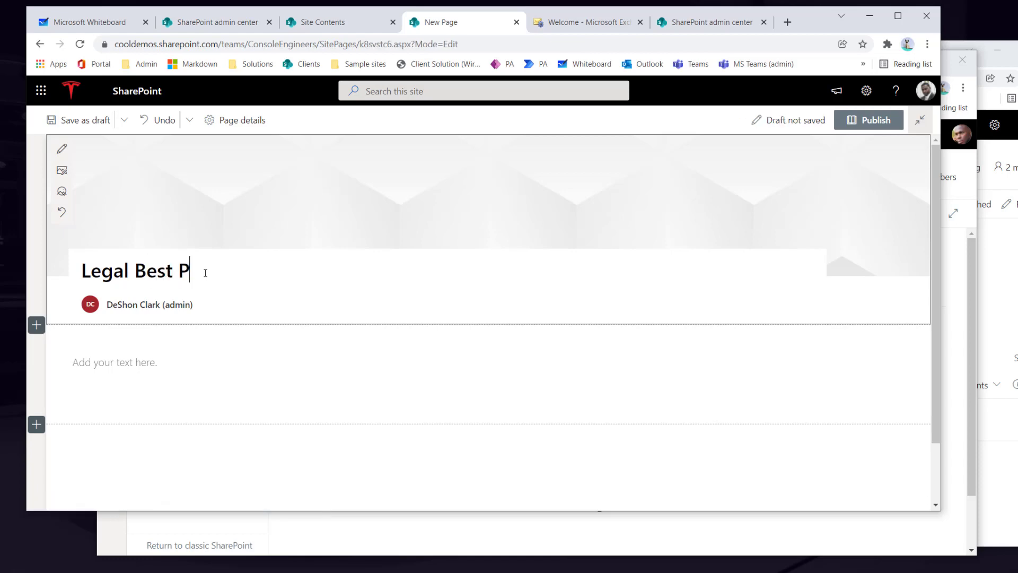
{"action": "type", "text": "ractice"}
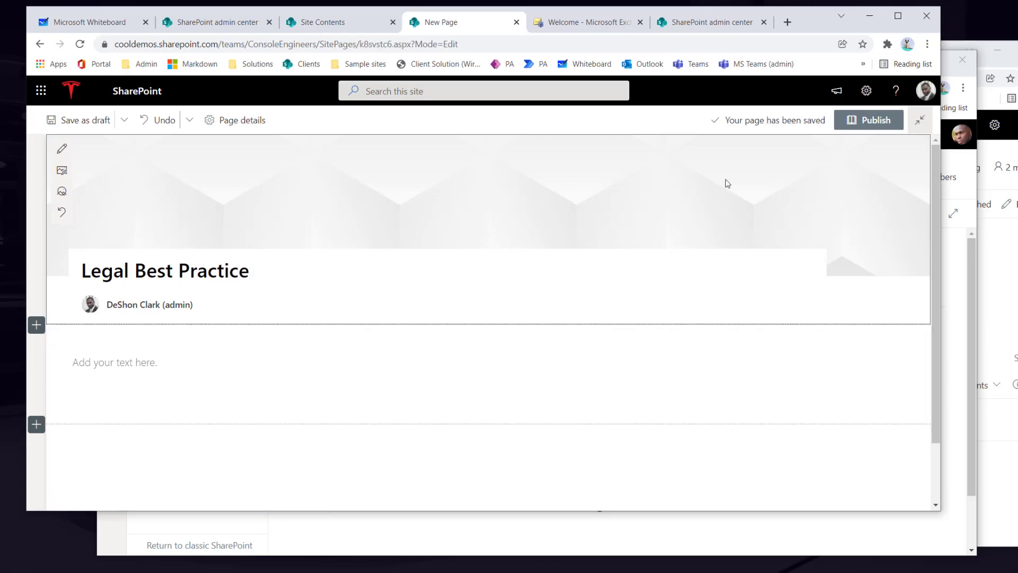
{"action": "left_click", "coordinate": [871, 131]}
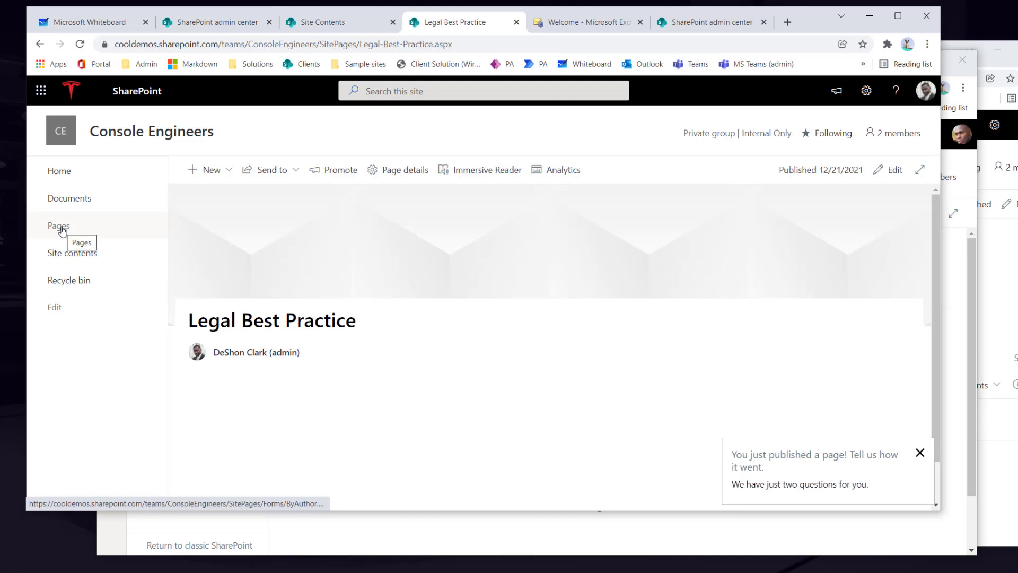
{"action": "left_click", "coordinate": [62, 229]}
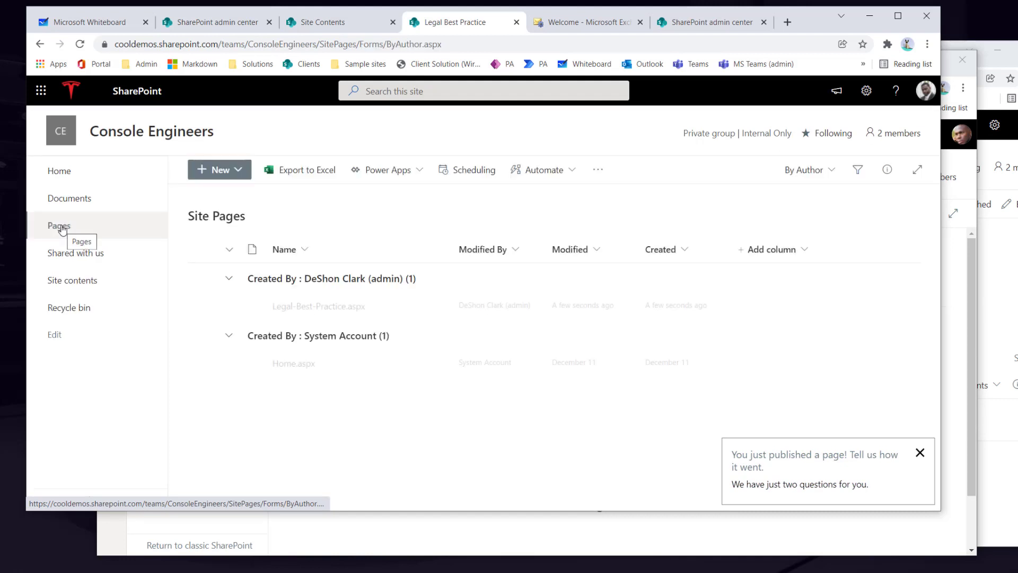
- Grant the colleague direct access to Legal-Best-Practice.aspx with Notify people unchecked
{"action": "right_click", "coordinate": [386, 314]}
{"action": "left_click", "coordinate": [389, 269]}
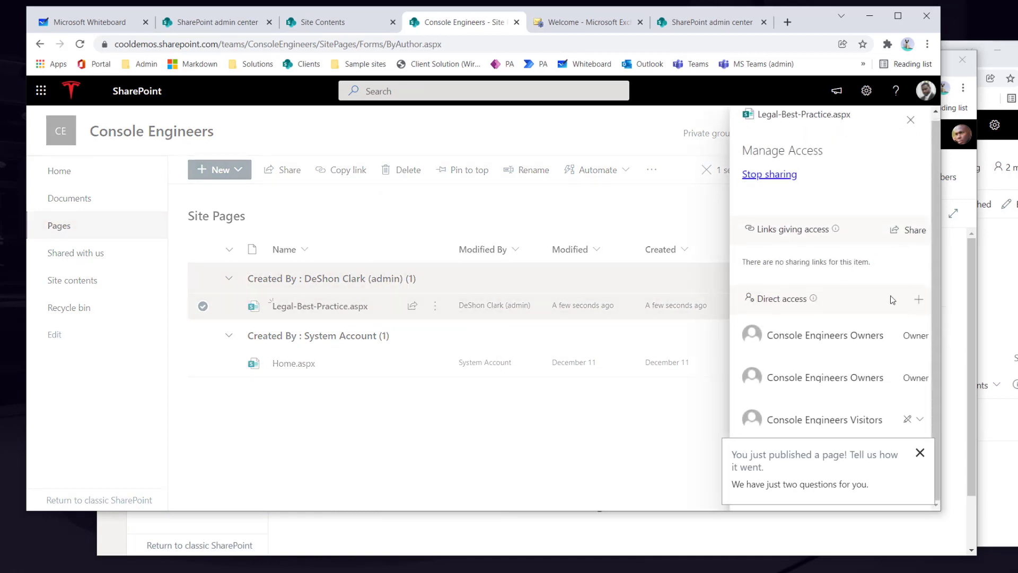
{"action": "left_click", "coordinate": [918, 299]}
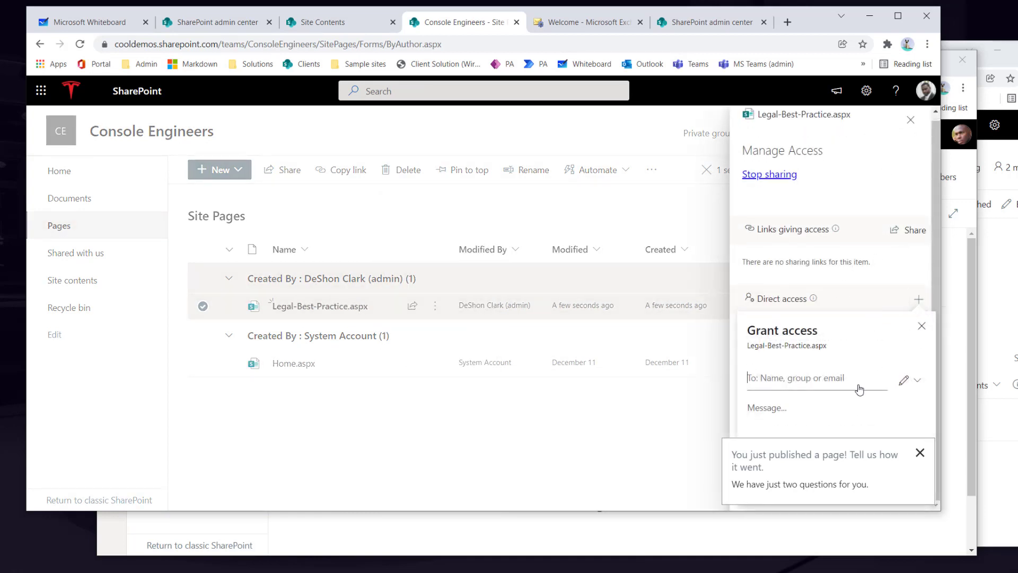
{"action": "type", "text": "andre"}
{"action": "left_click", "coordinate": [855, 411]}
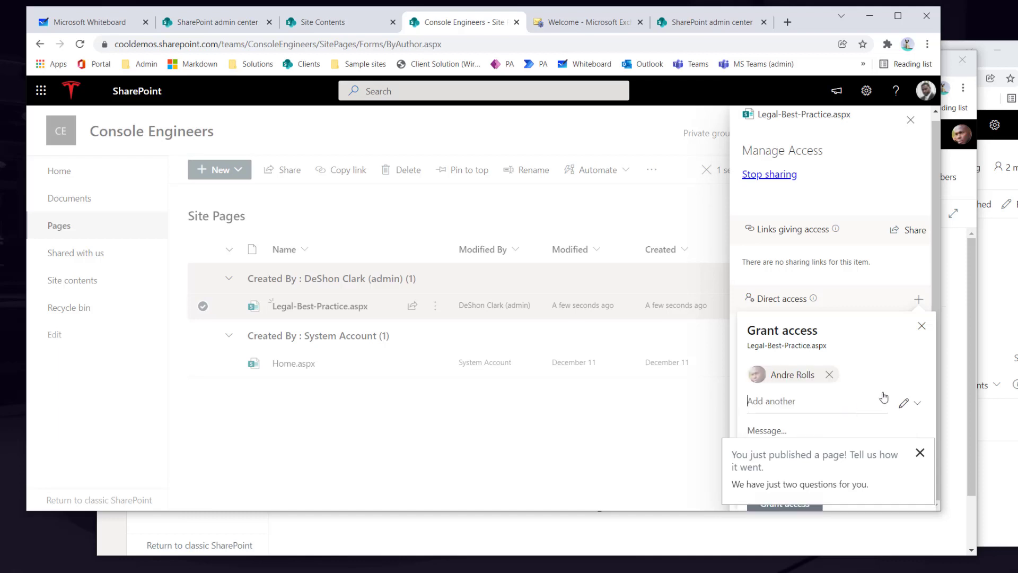
{"action": "left_click", "coordinate": [920, 452]}
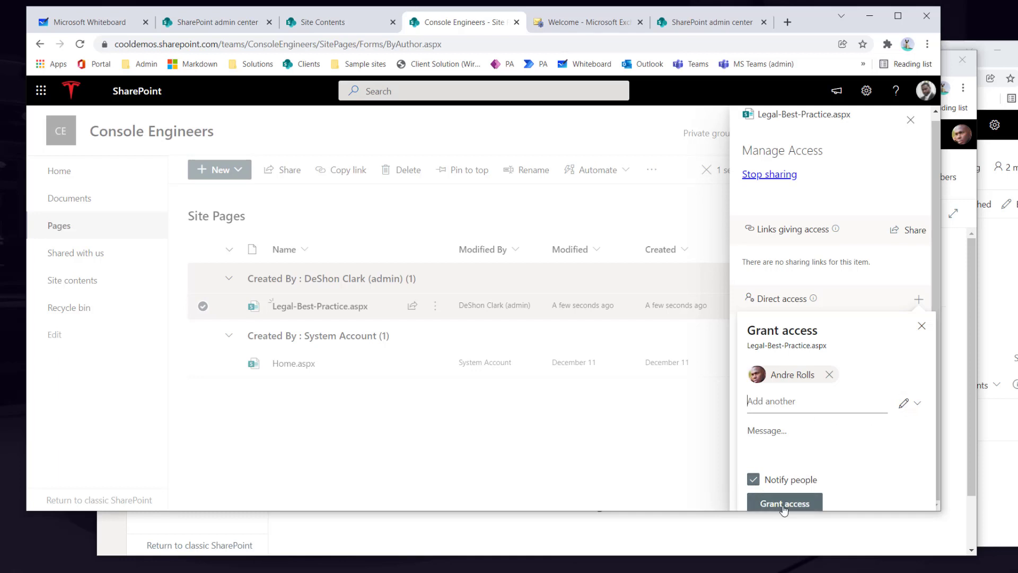
{"action": "left_click", "coordinate": [759, 485]}
{"action": "left_click", "coordinate": [786, 455]}
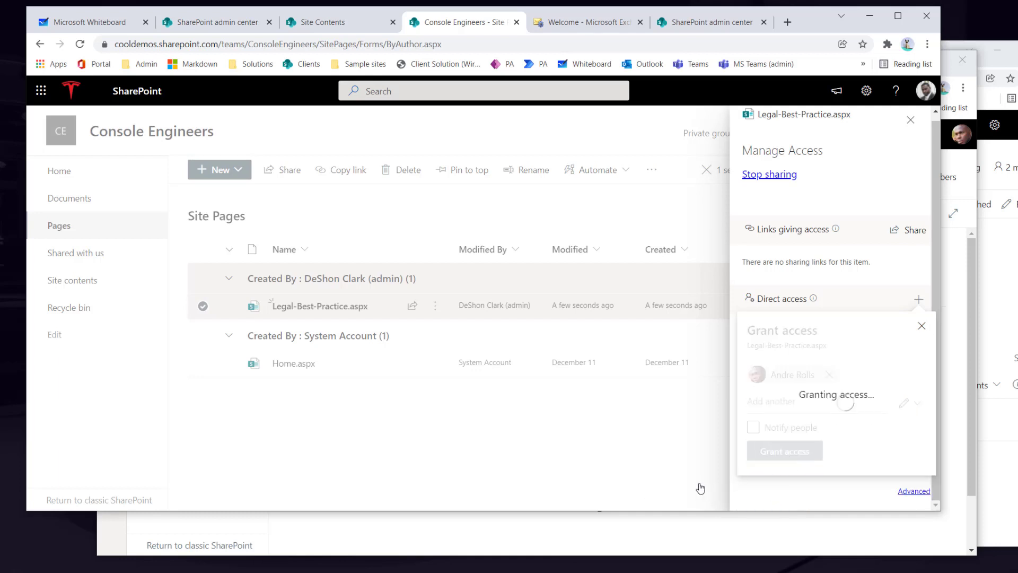
- In the second browser window, navigate through Site Pages to the Legal Best Practice page
{"action": "left_click", "coordinate": [689, 538]}
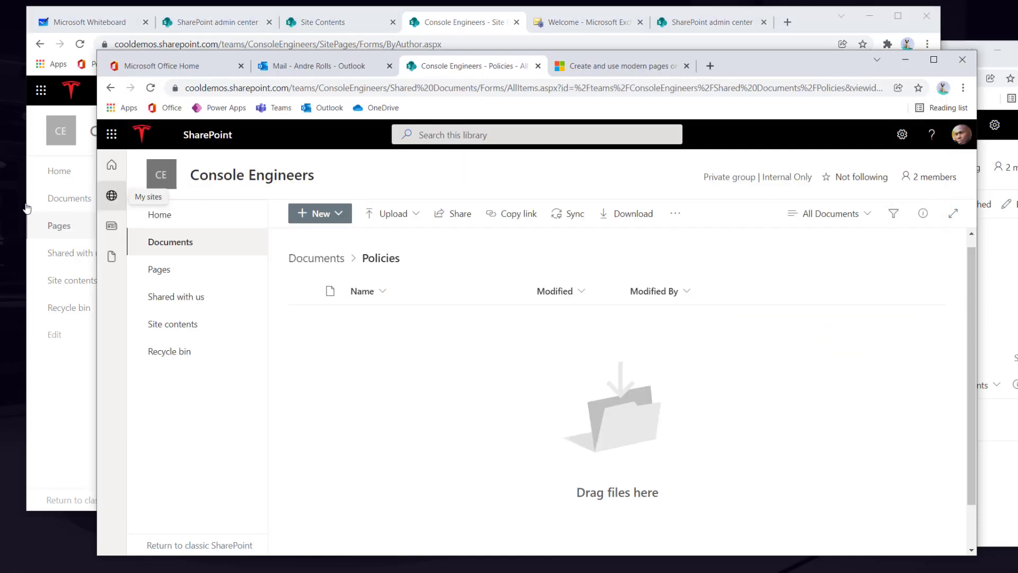
{"action": "left_click", "coordinate": [161, 222]}
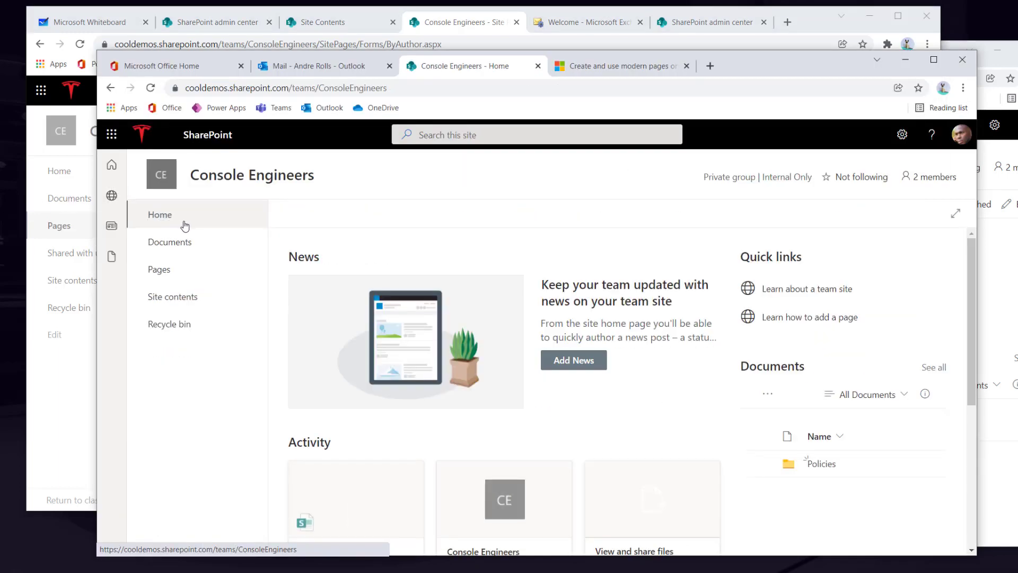
{"action": "left_click", "coordinate": [168, 276]}
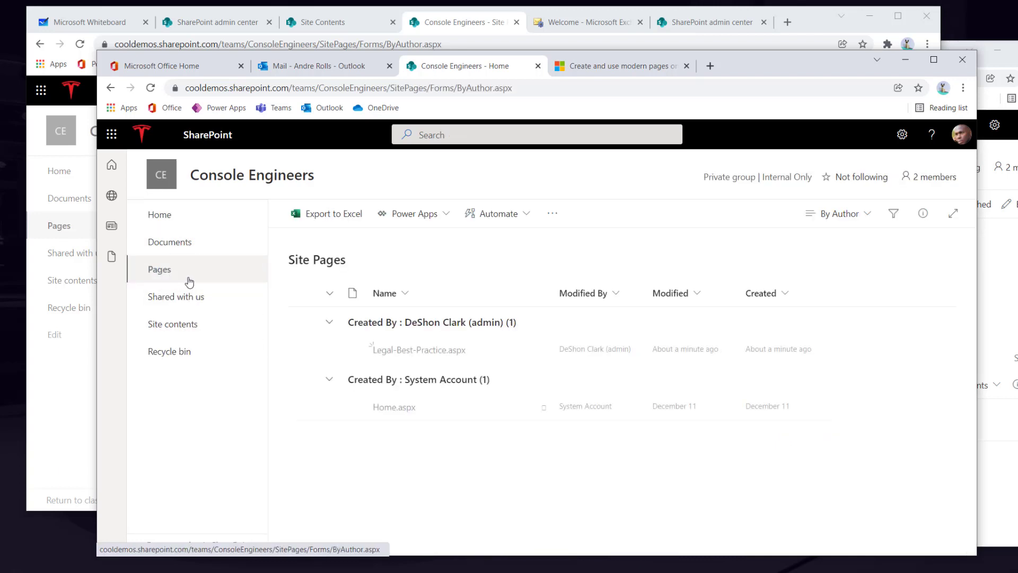
{"action": "left_click", "coordinate": [395, 407]}
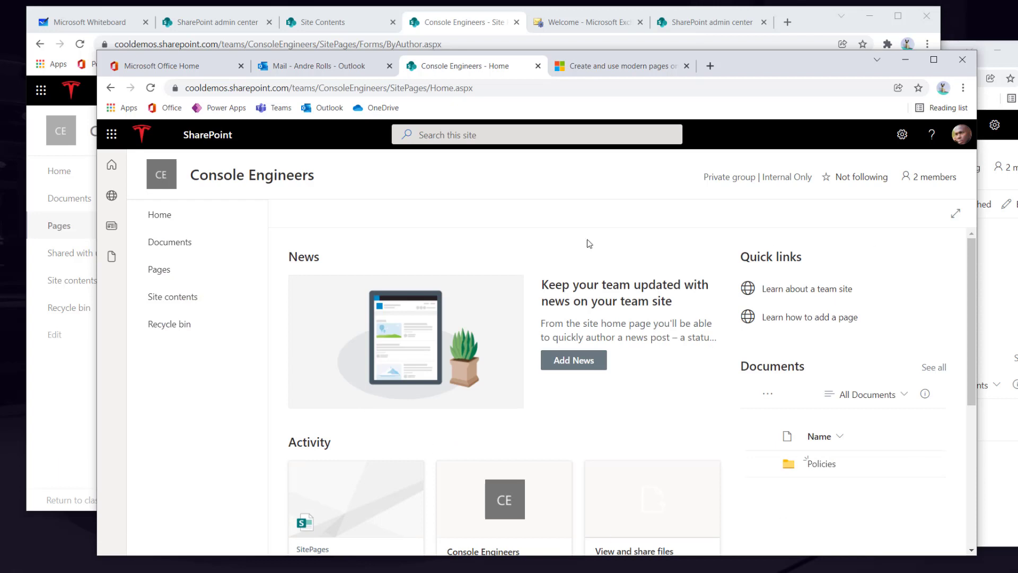
{"action": "left_click", "coordinate": [164, 281]}
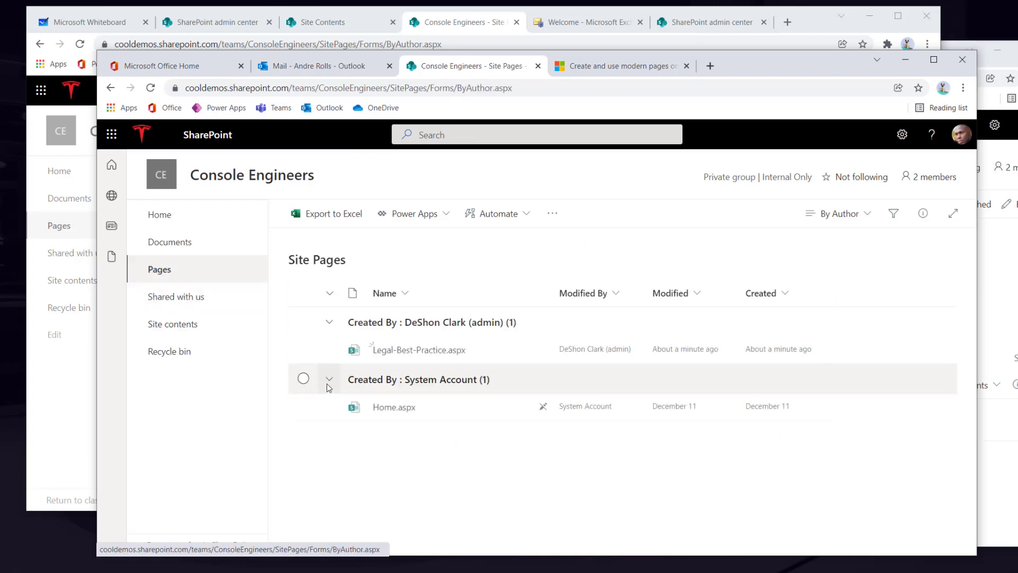
{"action": "left_click", "coordinate": [399, 351]}
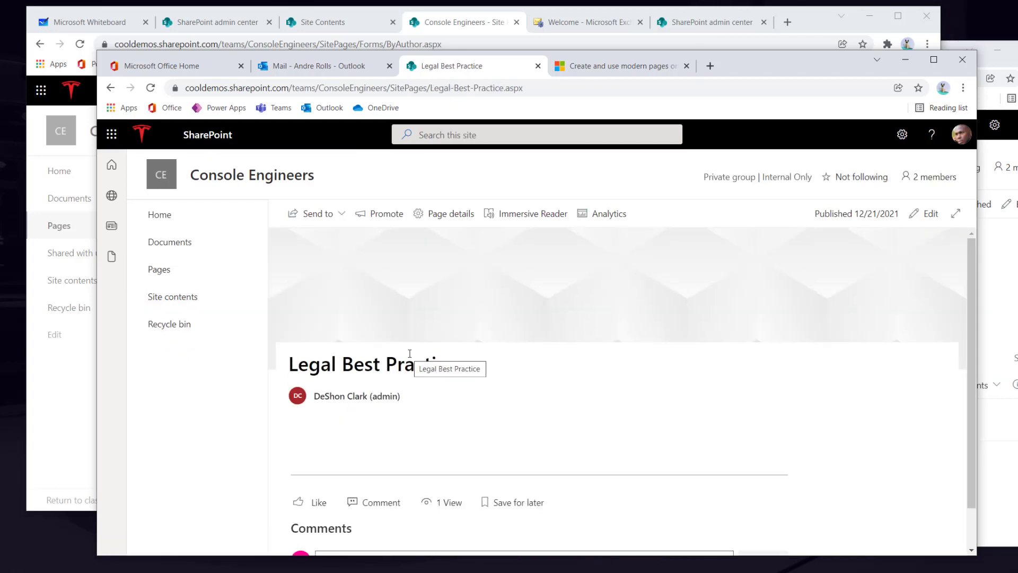
- Put the Legal Best Practice page into edit mode and republish it
{"action": "left_click", "coordinate": [931, 214]}
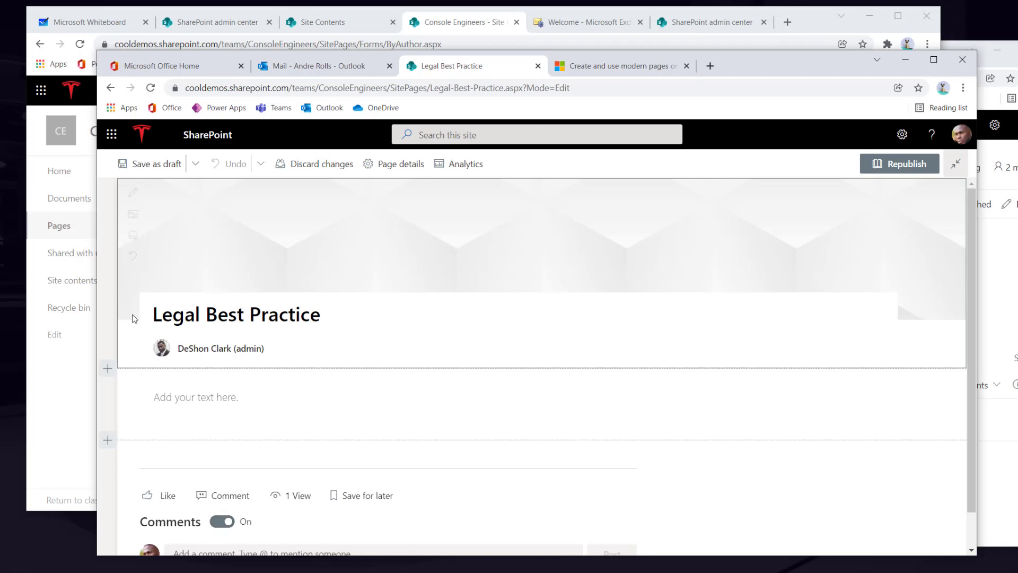
{"action": "mouse_move", "coordinate": [488, 375]}
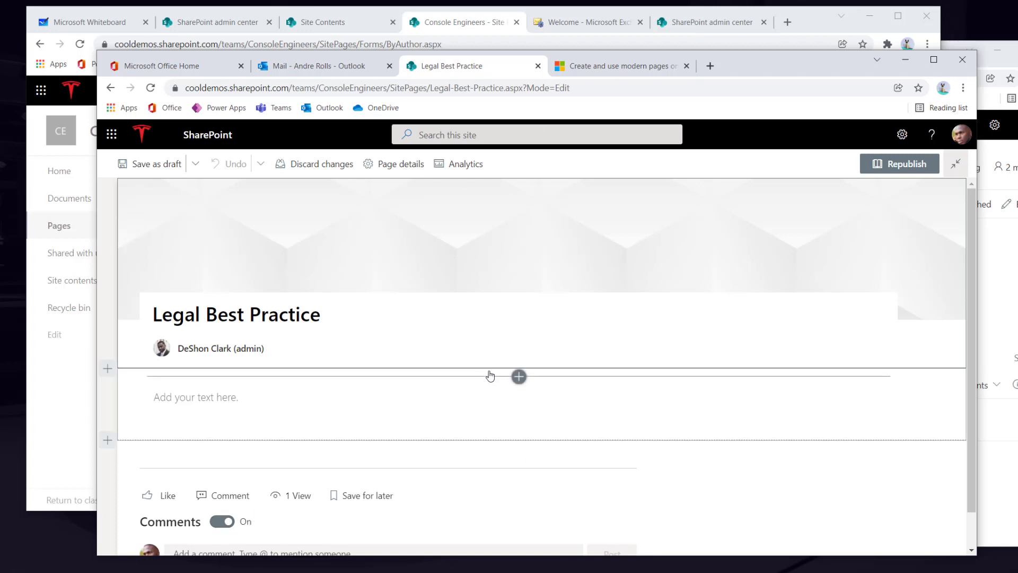
{"action": "left_click", "coordinate": [900, 163]}
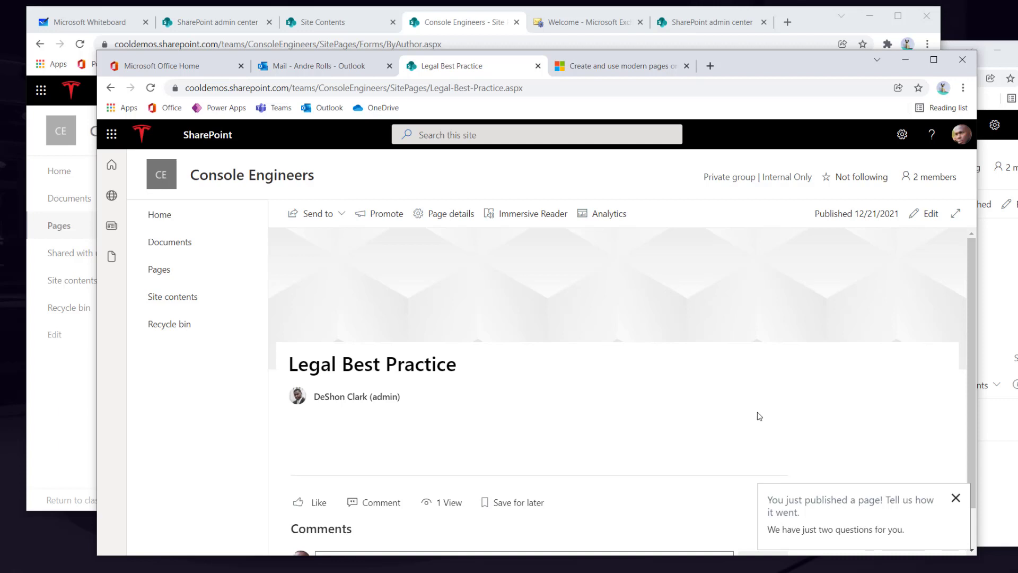
- From the Console Engineers home page, set Site information privacy to Public - anyone in the organization and save
{"action": "left_click", "coordinate": [79, 427]}
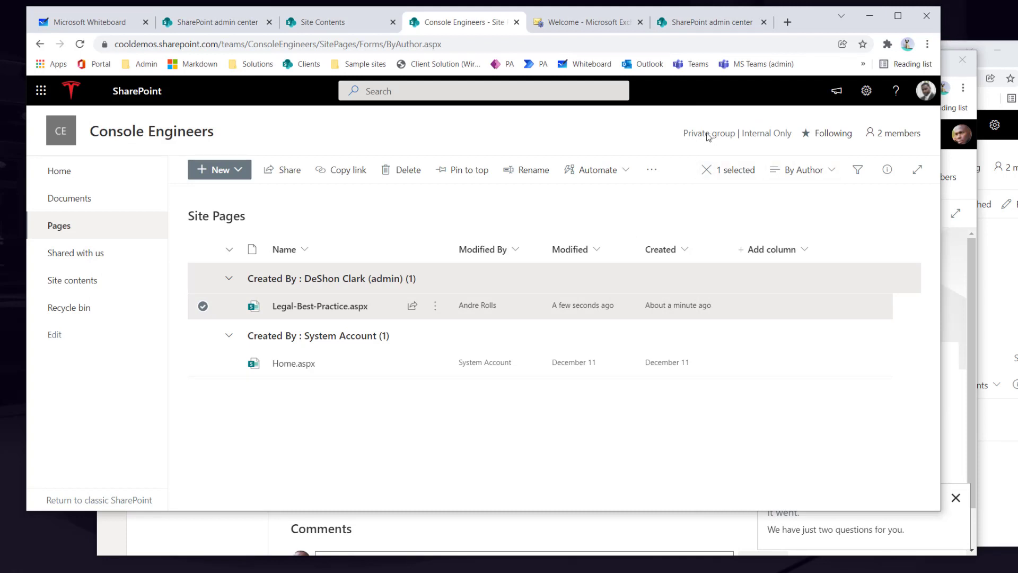
{"action": "left_click", "coordinate": [66, 173]}
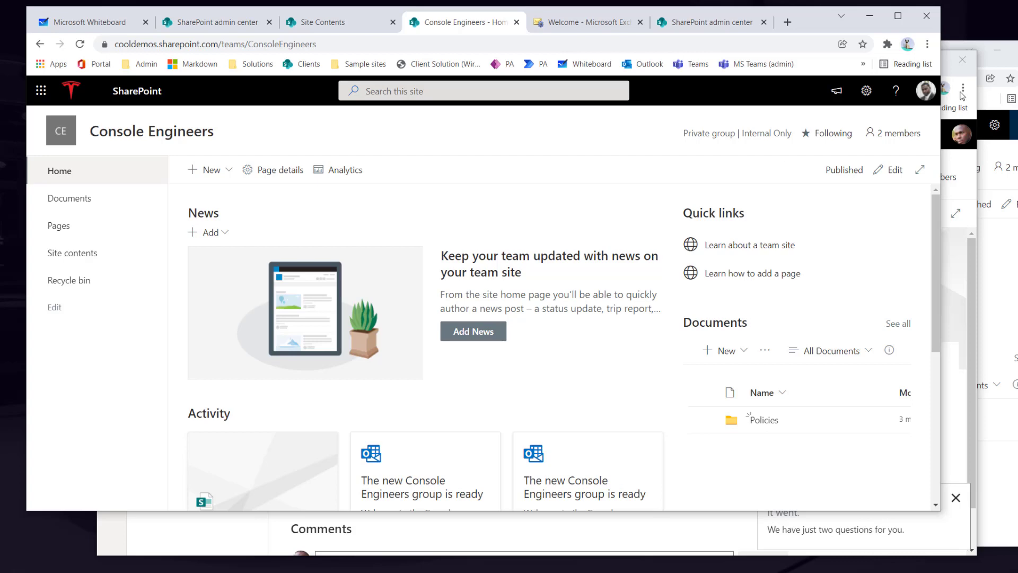
{"action": "left_click", "coordinate": [870, 95]}
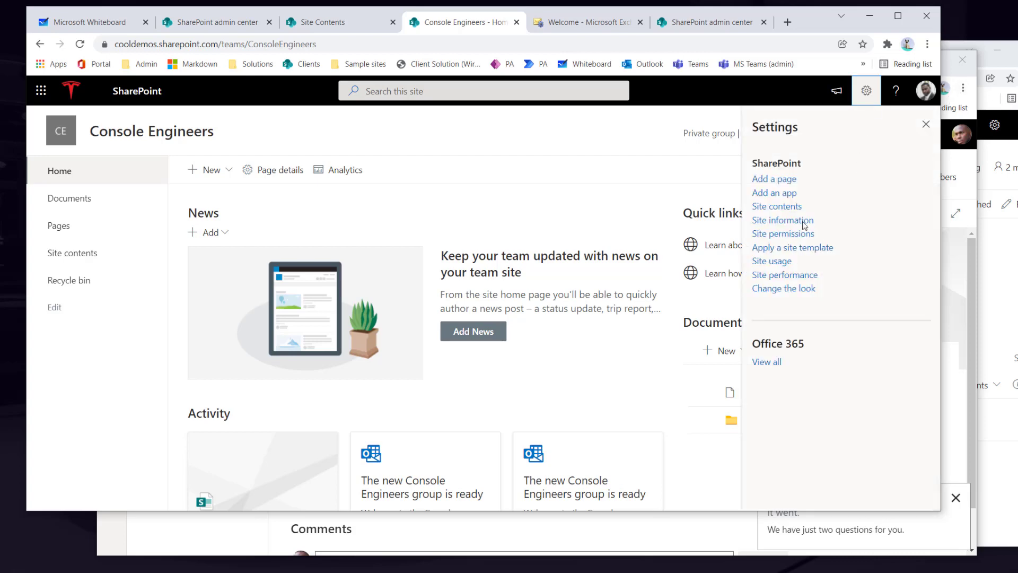
{"action": "left_click", "coordinate": [782, 220]}
{"action": "scroll", "coordinate": [808, 238], "scroll_direction": "down", "scroll_amount": 1}
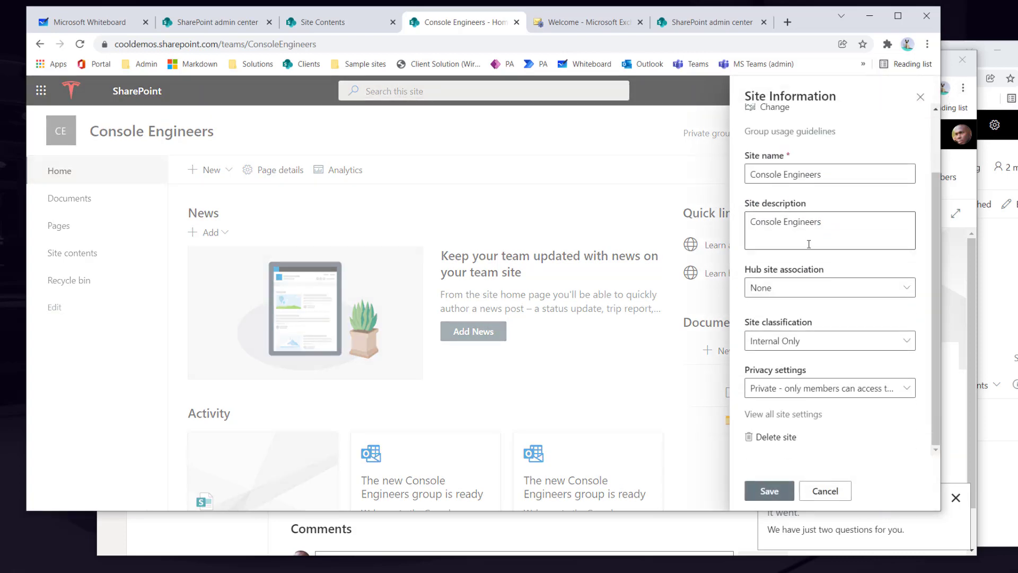
{"action": "left_click", "coordinate": [790, 390]}
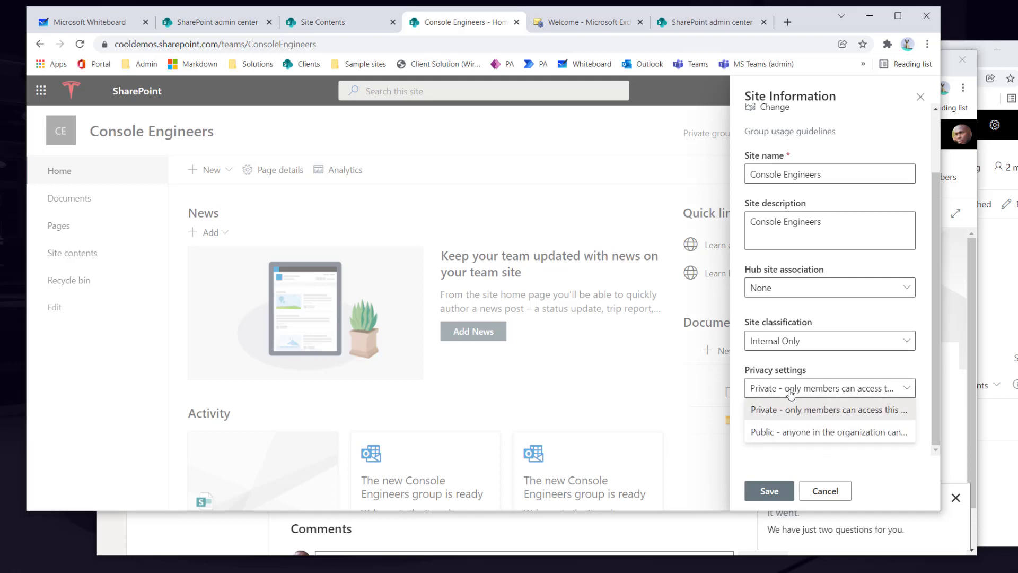
{"action": "left_click", "coordinate": [786, 434]}
{"action": "left_click", "coordinate": [776, 494]}
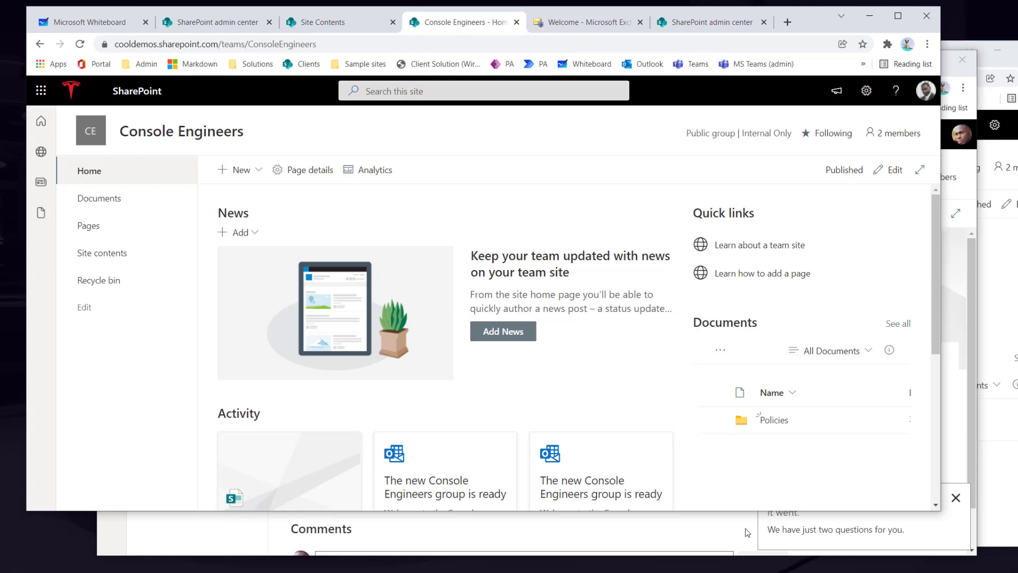
{"action": "left_click", "coordinate": [250, 541]}
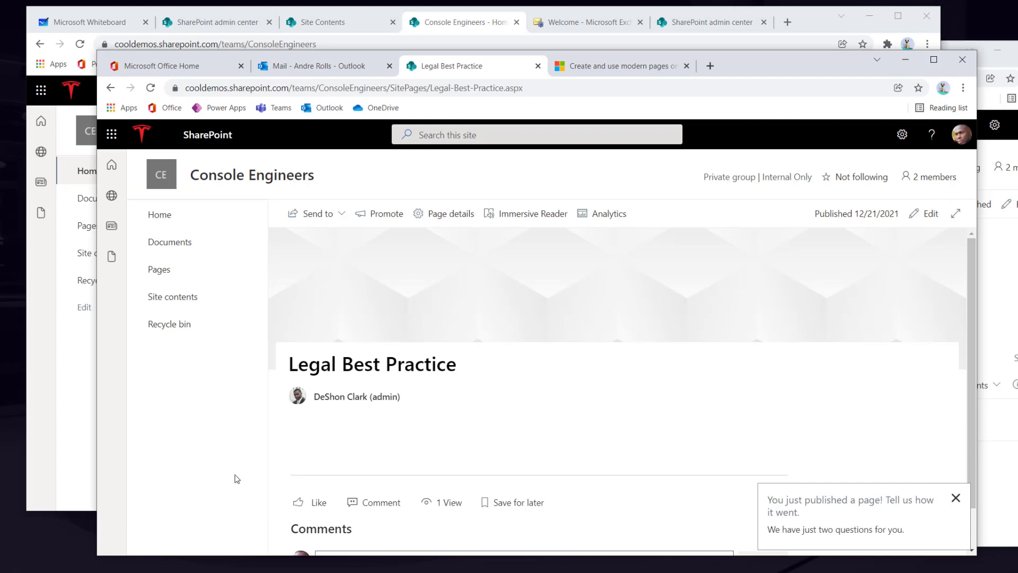
{"action": "left_click", "coordinate": [160, 216]}
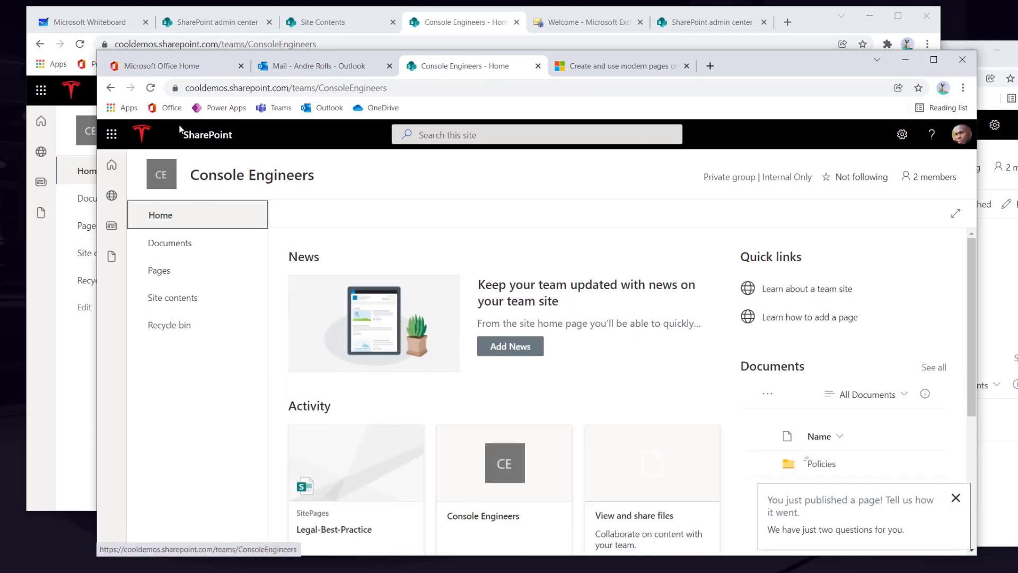
{"action": "left_click", "coordinate": [151, 87]}
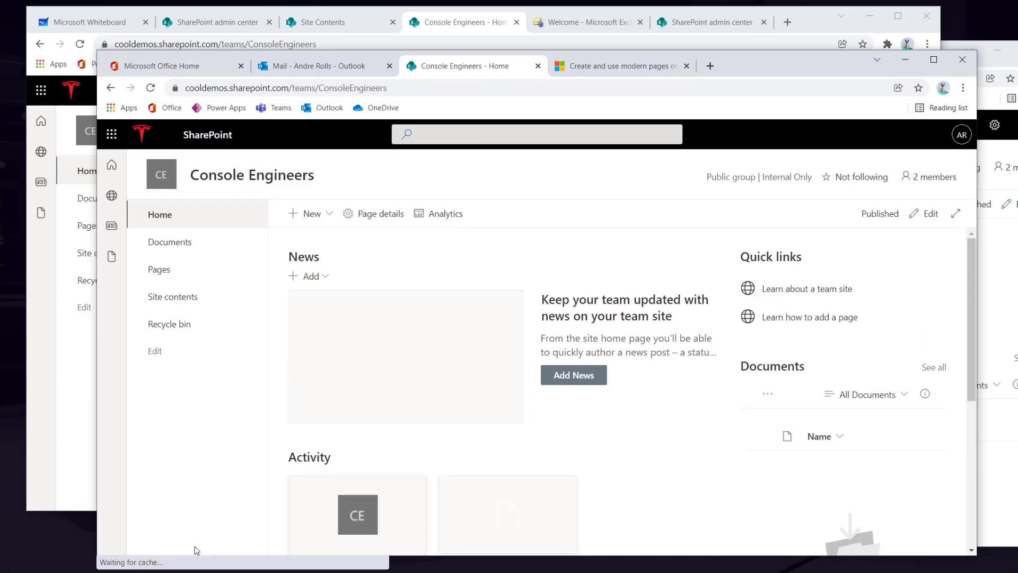
{"action": "left_click", "coordinate": [317, 224]}
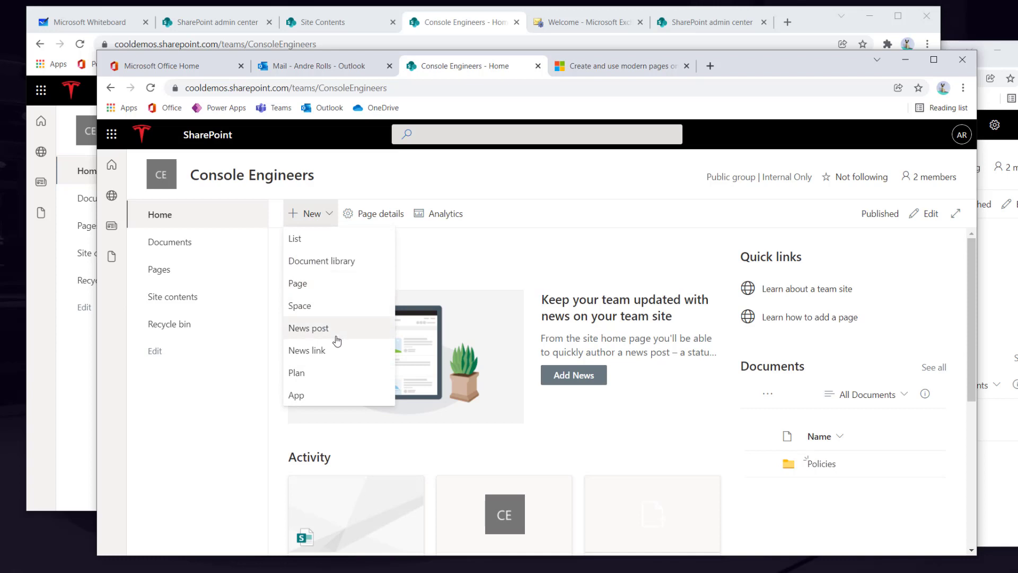
{"action": "left_click", "coordinate": [445, 261]}
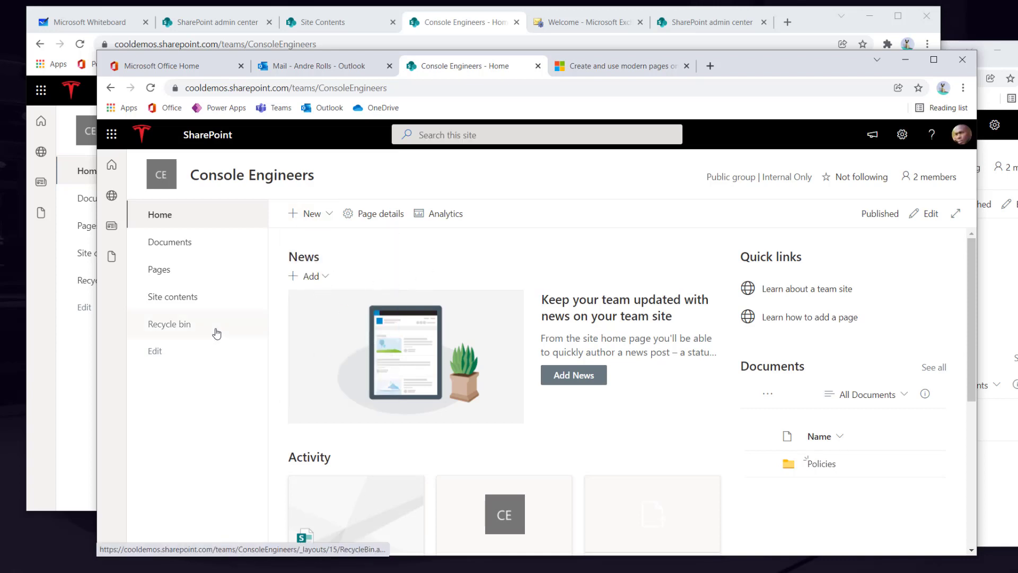
{"action": "left_click", "coordinate": [154, 352]}
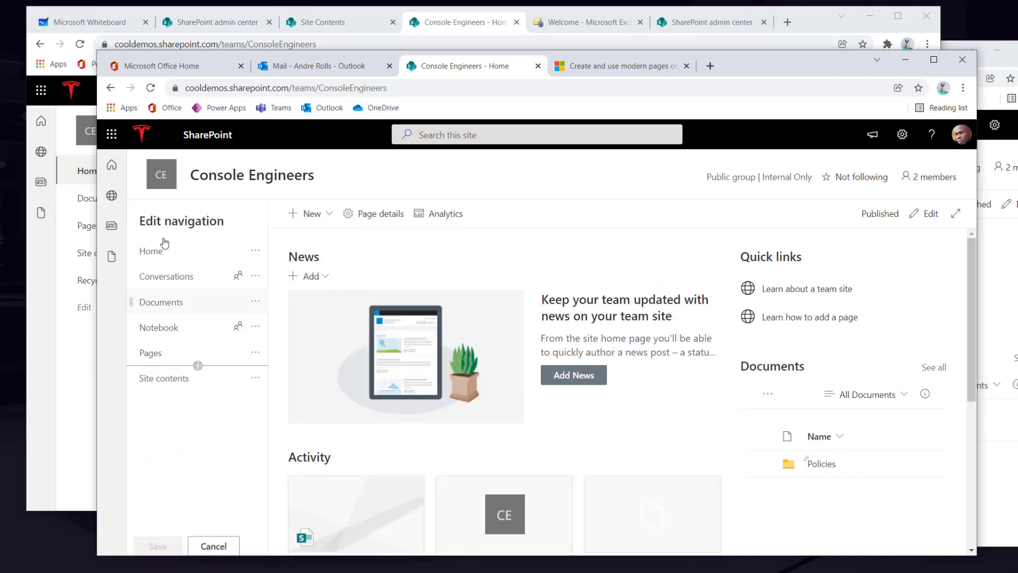
{"action": "left_click", "coordinate": [214, 546]}
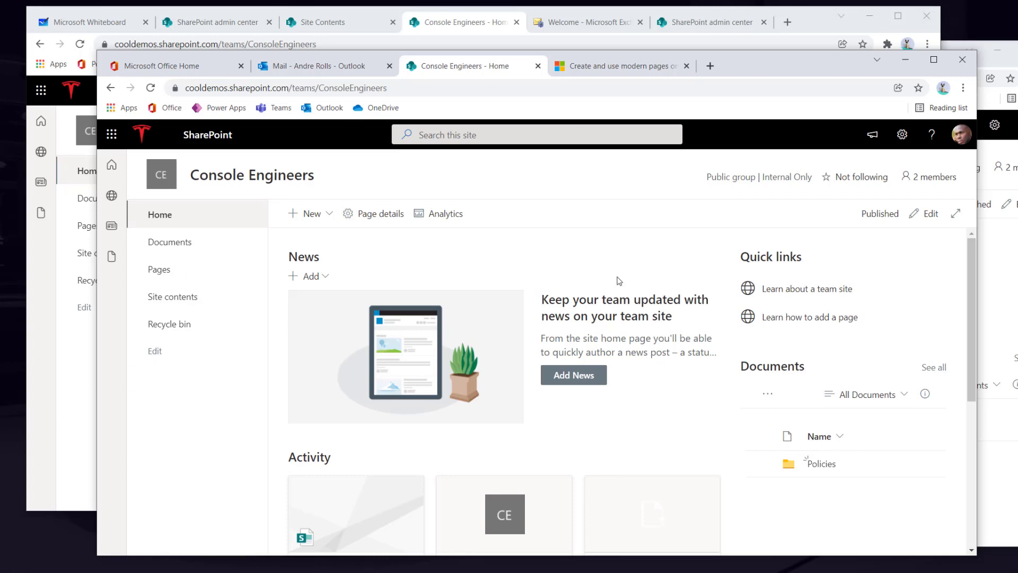
{"action": "left_click", "coordinate": [43, 361]}
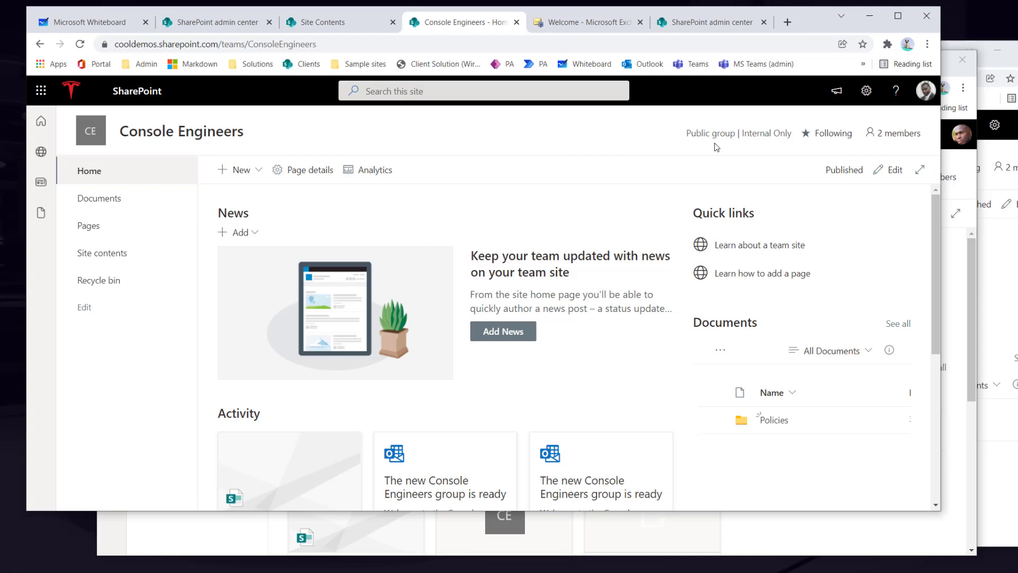
- In Site permissions, change Everyone except external users under Site members to Read
{"action": "left_click", "coordinate": [867, 90]}
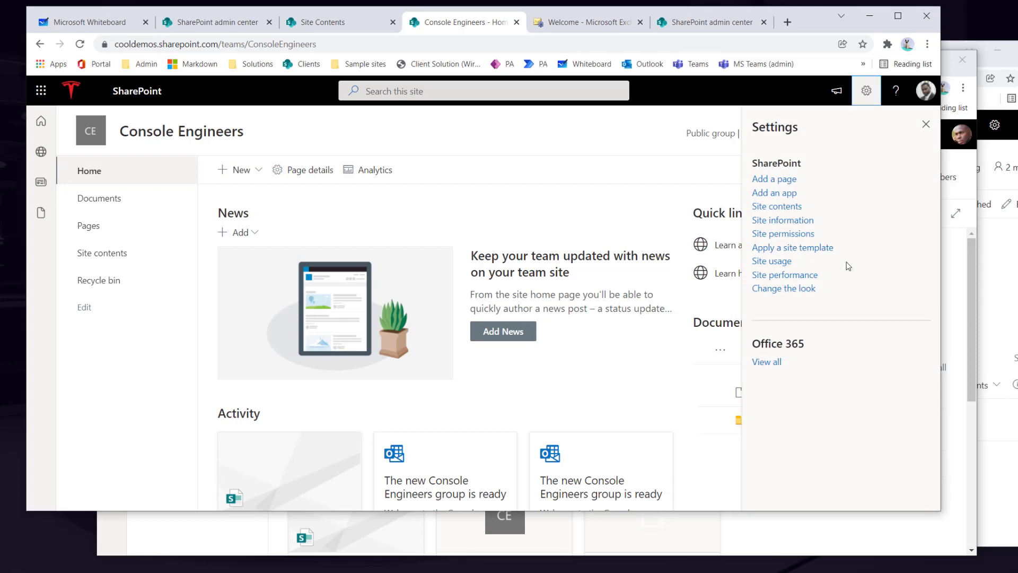
{"action": "left_click", "coordinate": [795, 234]}
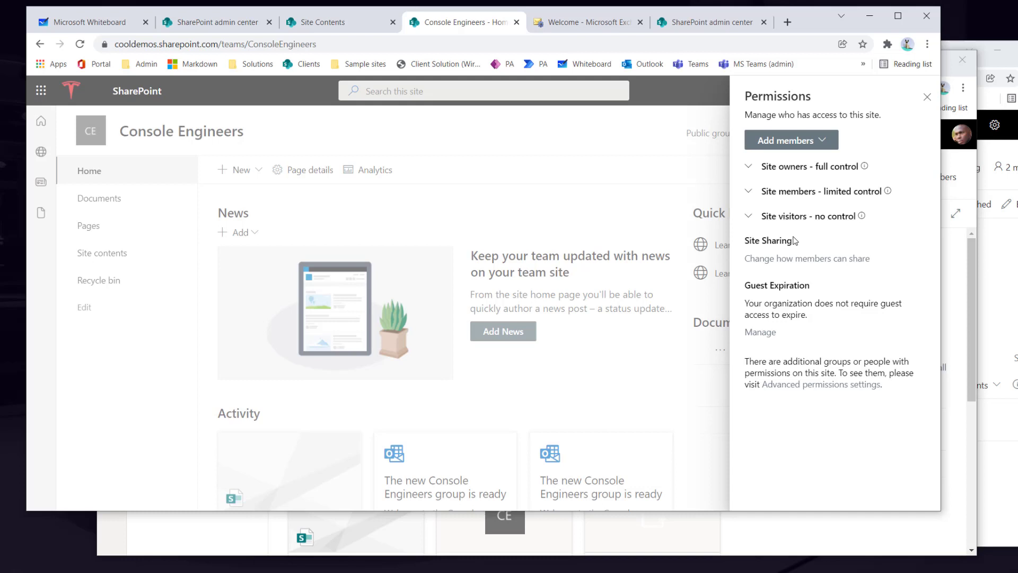
{"action": "left_click", "coordinate": [755, 196]}
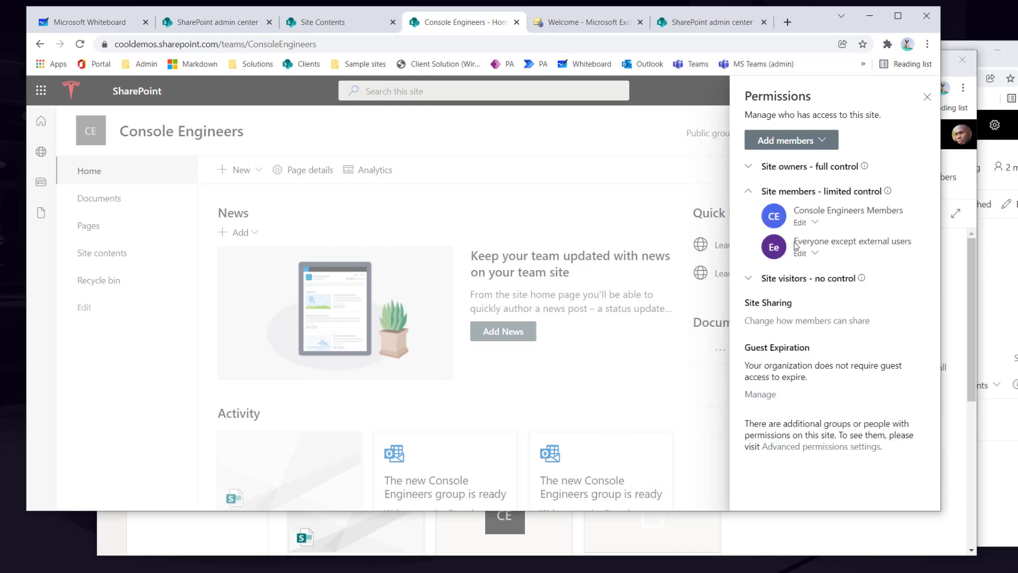
{"action": "left_click", "coordinate": [815, 255]}
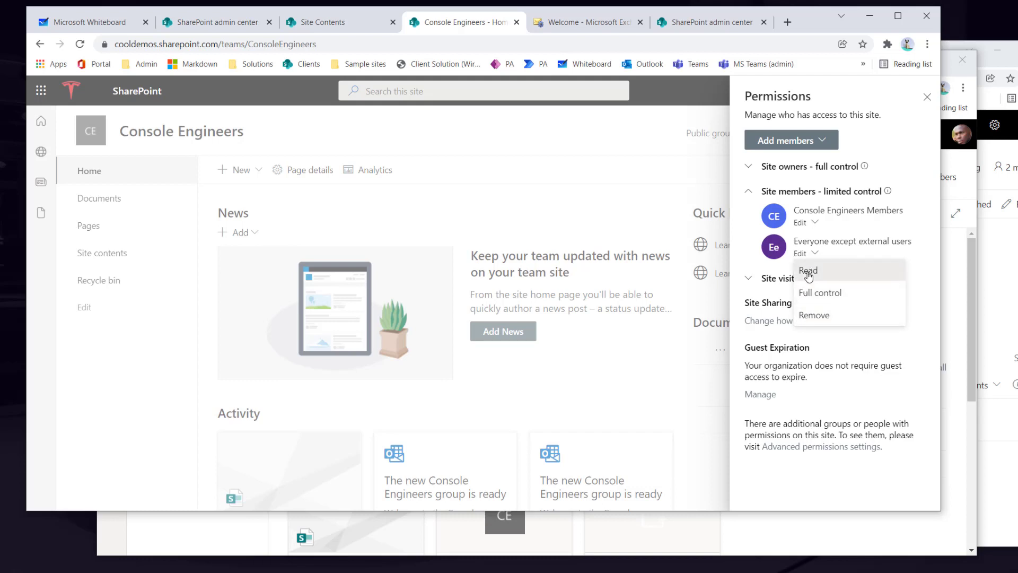
{"action": "left_click", "coordinate": [808, 271]}
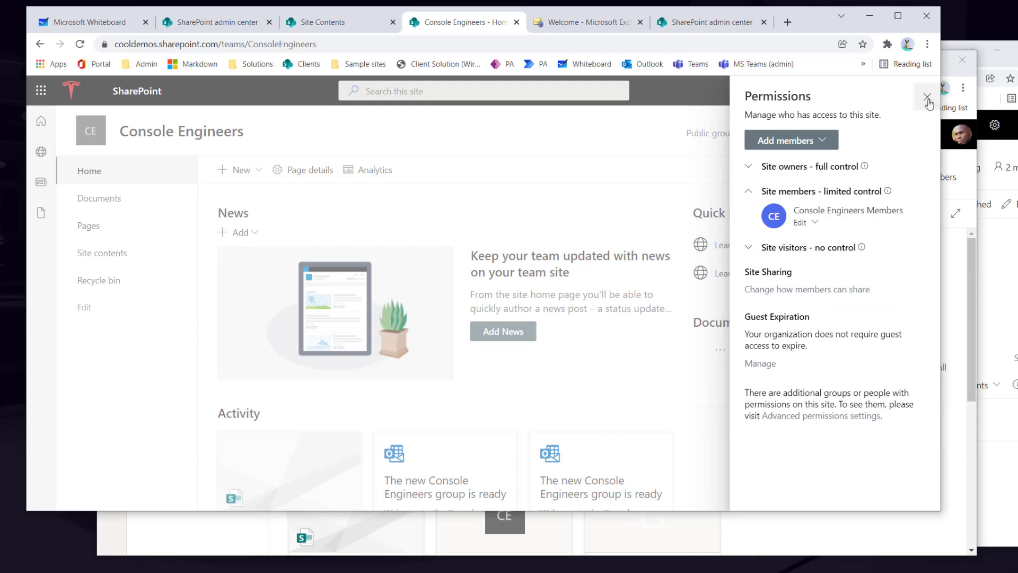
- Remove the individual colleague's access from Site visitors
{"action": "left_click", "coordinate": [748, 248]}
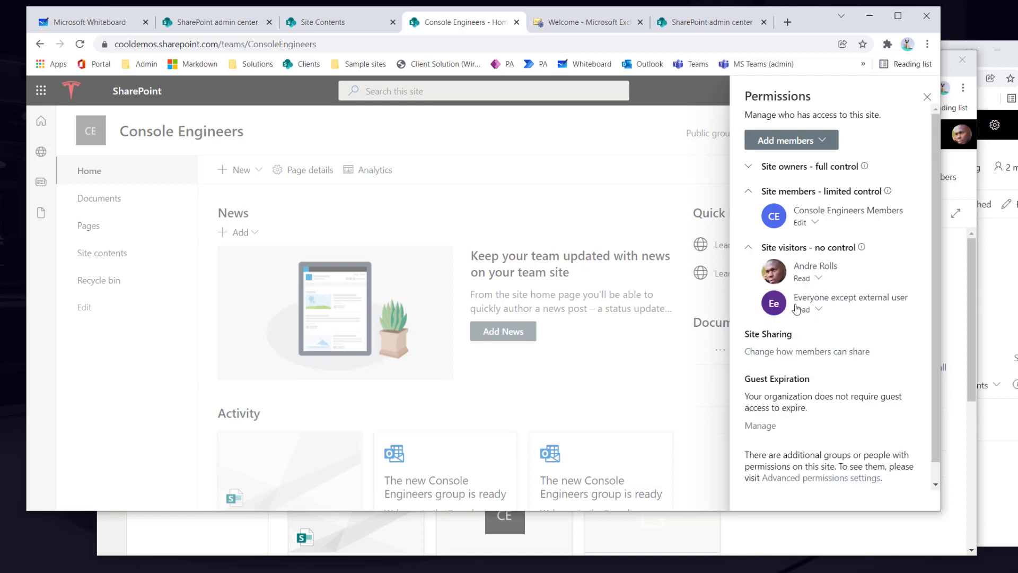
{"action": "left_click", "coordinate": [818, 278]}
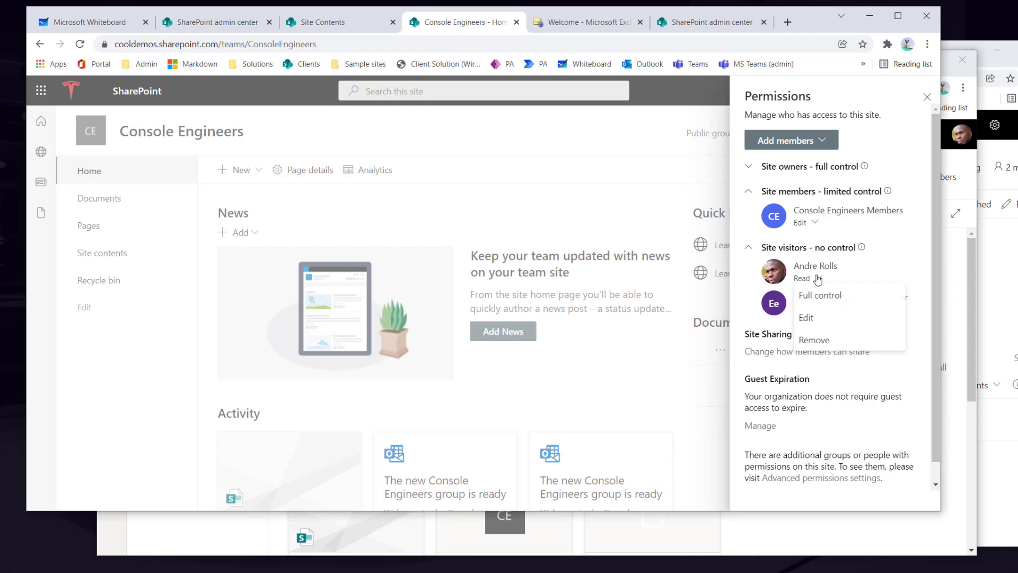
{"action": "left_click", "coordinate": [825, 339]}
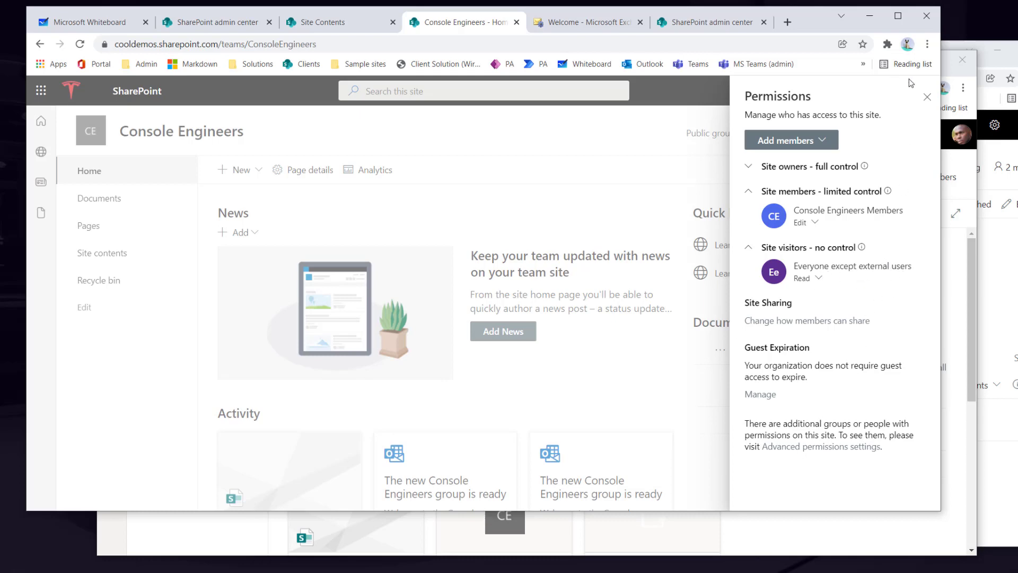
- Close the permissions panel and reload Console Engineers in the second user's window
{"action": "left_click", "coordinate": [926, 97]}
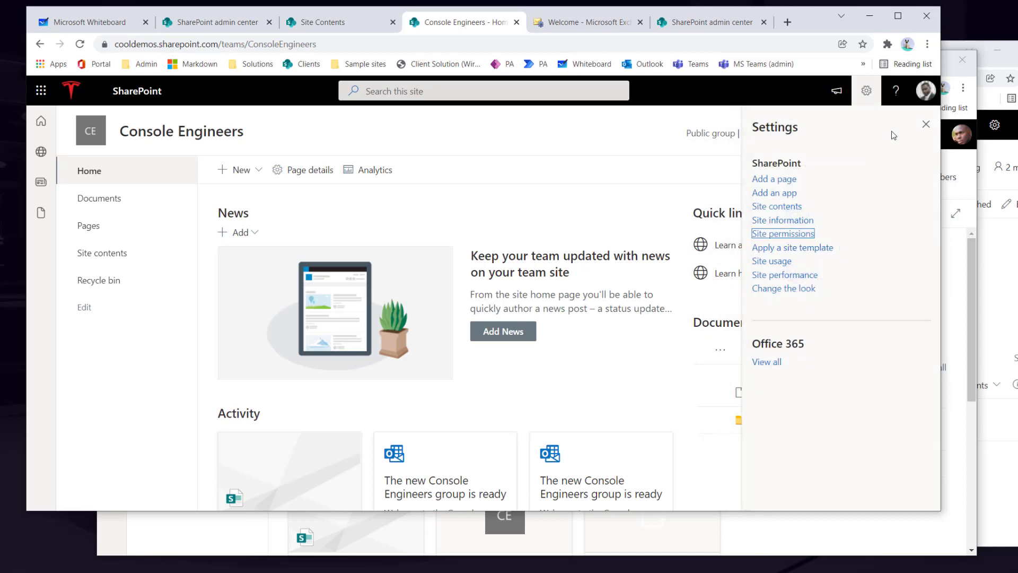
{"action": "left_click", "coordinate": [950, 287]}
{"action": "left_click", "coordinate": [151, 87]}
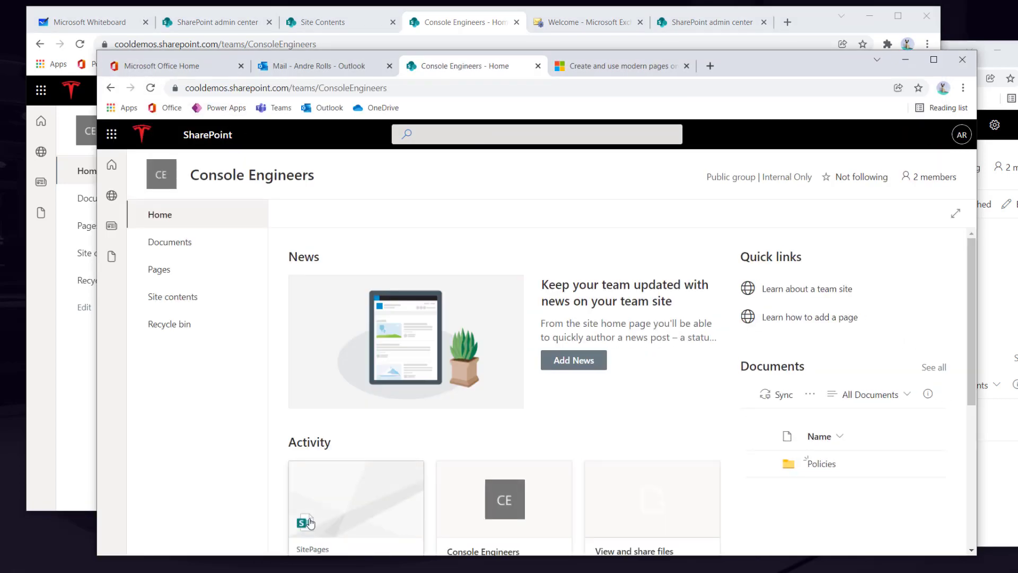
- As the visitor, browse the Policies folder and Legal-Best-Practice.aspx, then return to the first window
{"action": "left_click", "coordinate": [172, 243]}
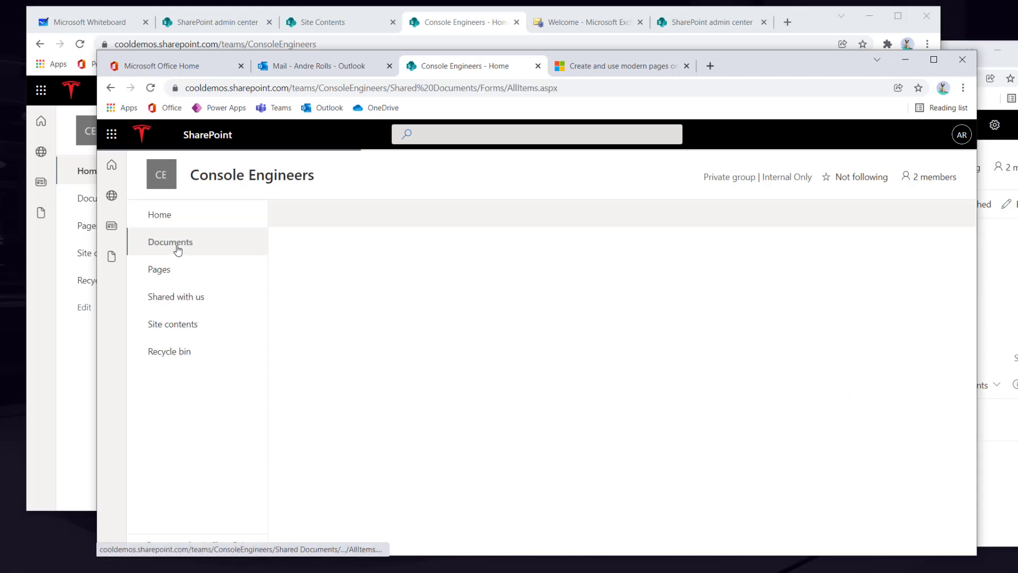
{"action": "left_click", "coordinate": [361, 324]}
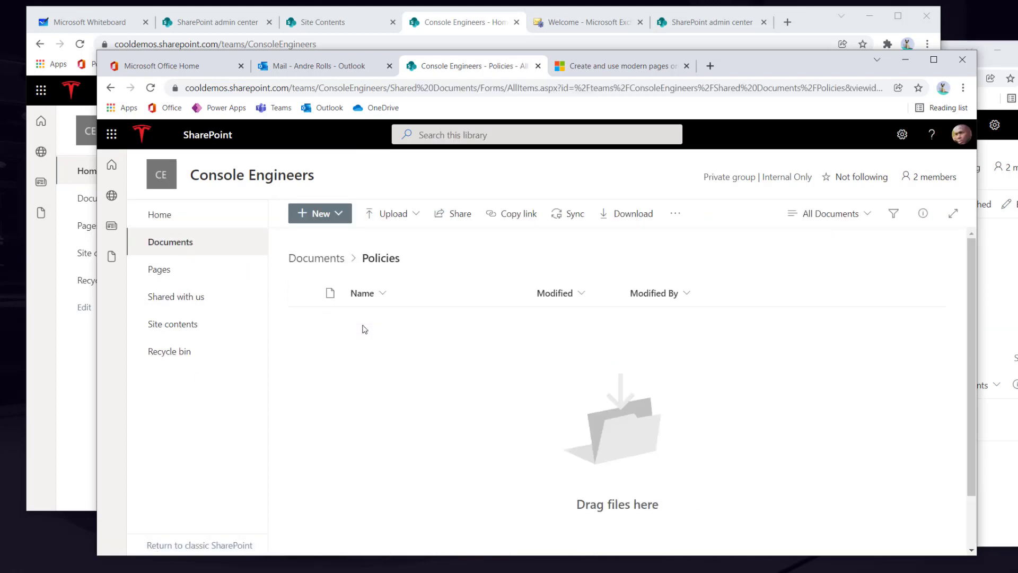
{"action": "left_click", "coordinate": [166, 271]}
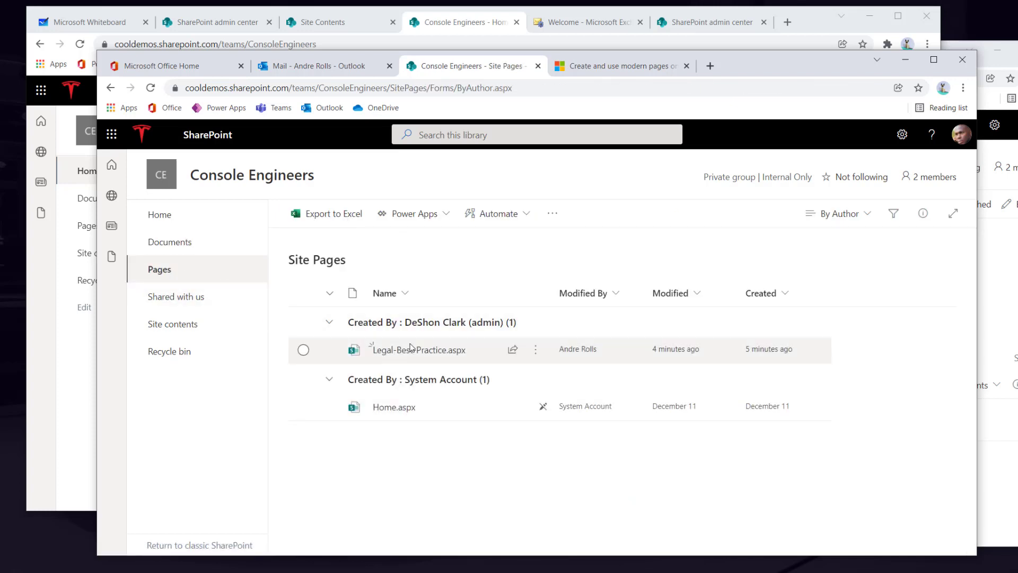
{"action": "left_click", "coordinate": [400, 350]}
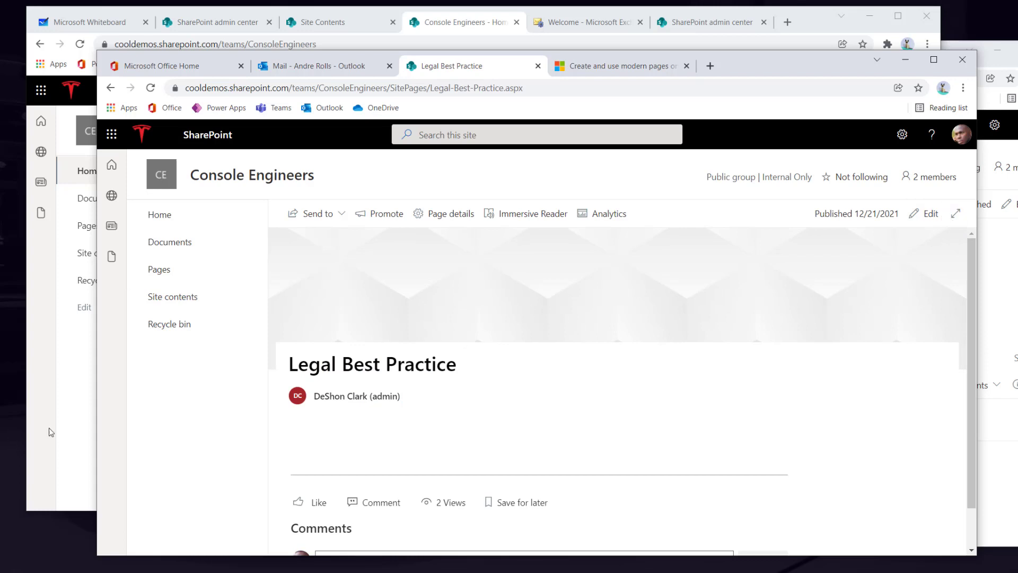
{"action": "left_click", "coordinate": [61, 412]}
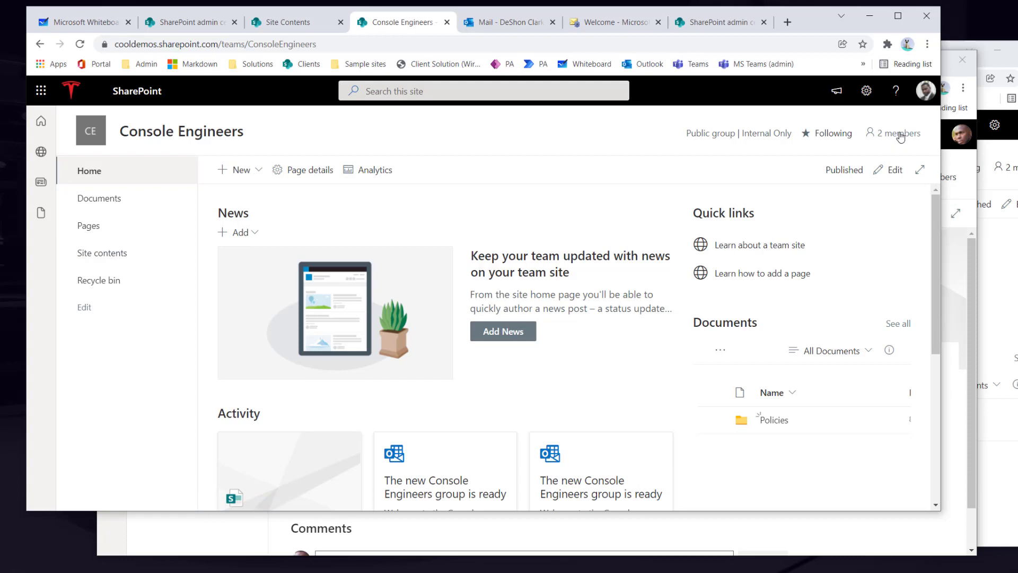
- From Site permissions, open the Console Engineers Members group card and view all its emails in Outlook
{"action": "left_click", "coordinate": [866, 91]}
{"action": "left_click", "coordinate": [789, 235]}
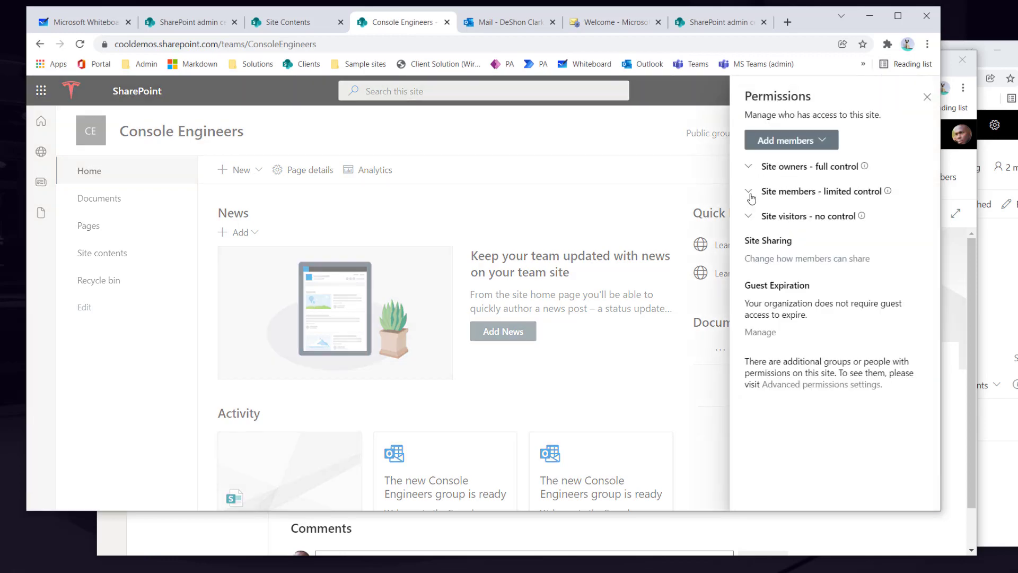
{"action": "left_click", "coordinate": [749, 194]}
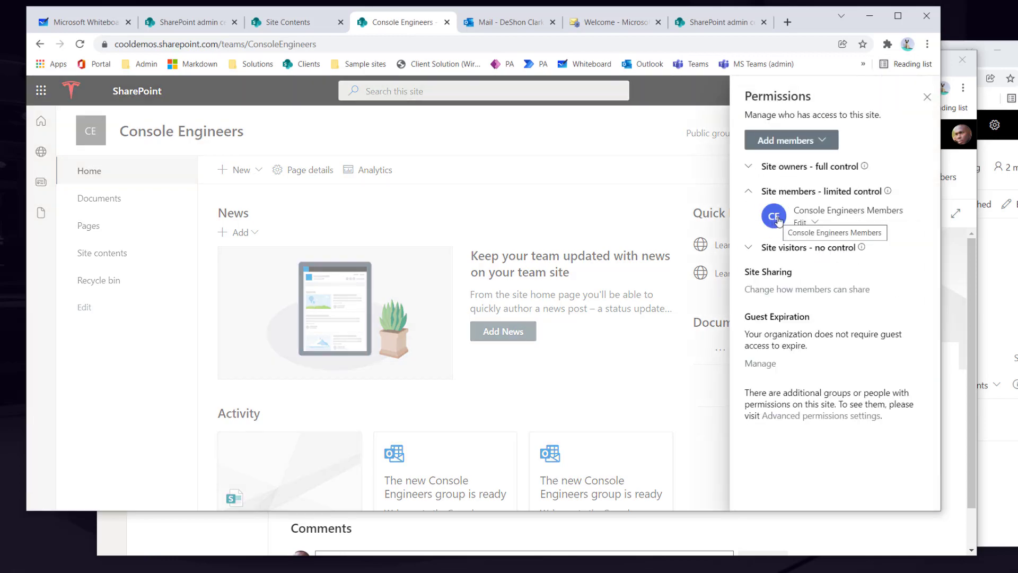
{"action": "mouse_move", "coordinate": [778, 221]}
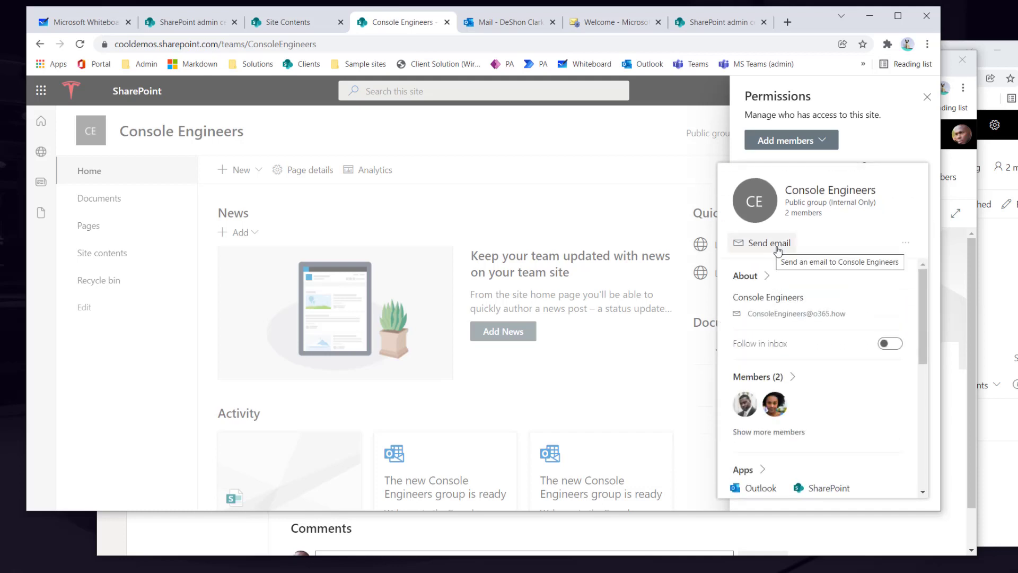
{"action": "left_click", "coordinate": [756, 207]}
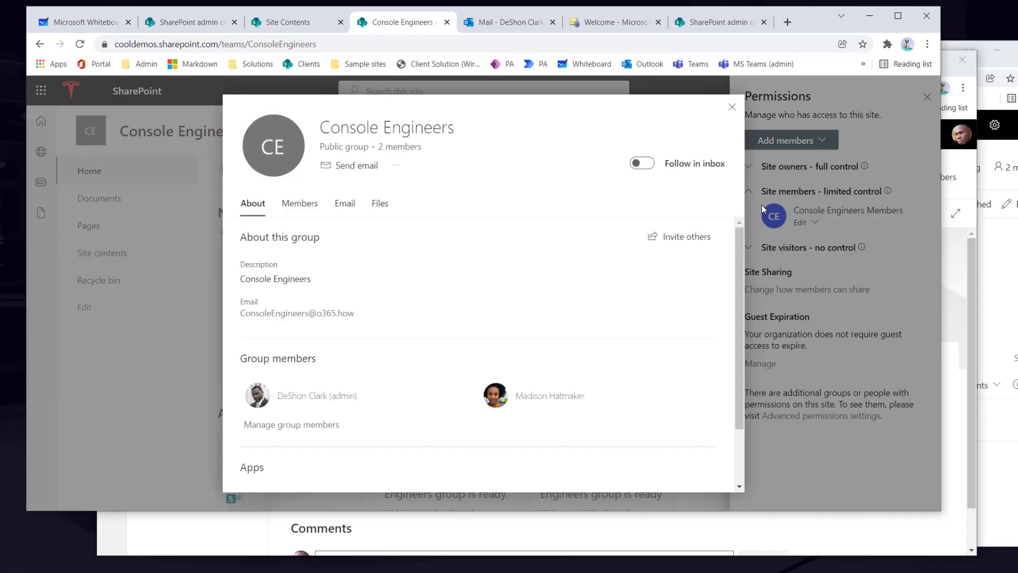
{"action": "left_click", "coordinate": [350, 208]}
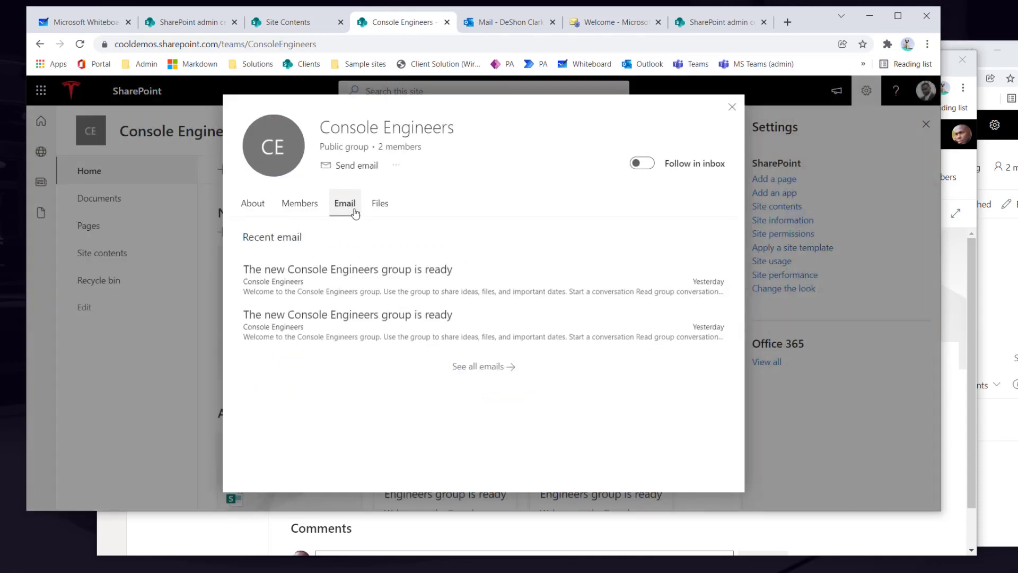
{"action": "left_click", "coordinate": [483, 366]}
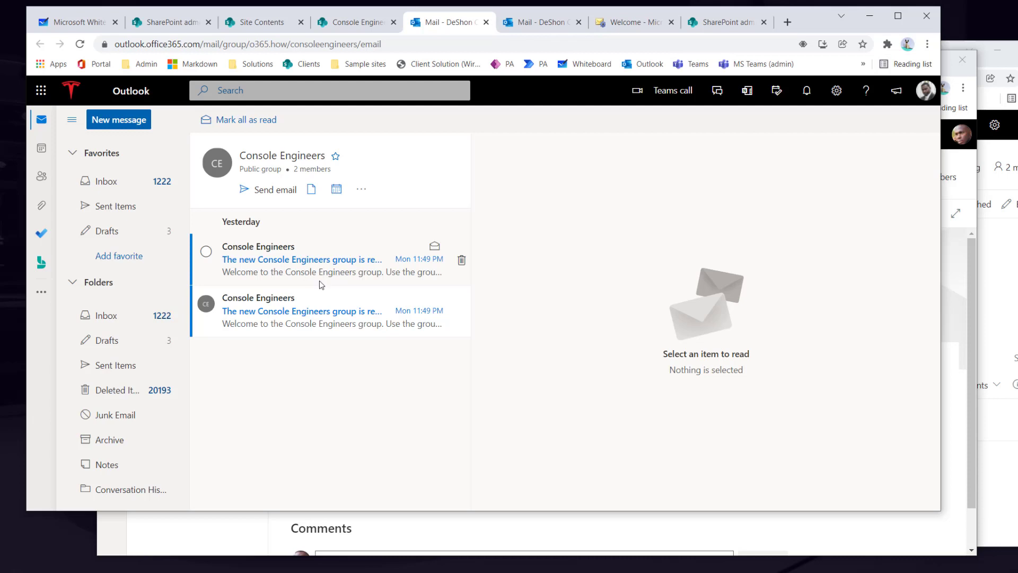
- Start a new email to the Console Engineers group and copy the group's email address
{"action": "left_click", "coordinate": [284, 197]}
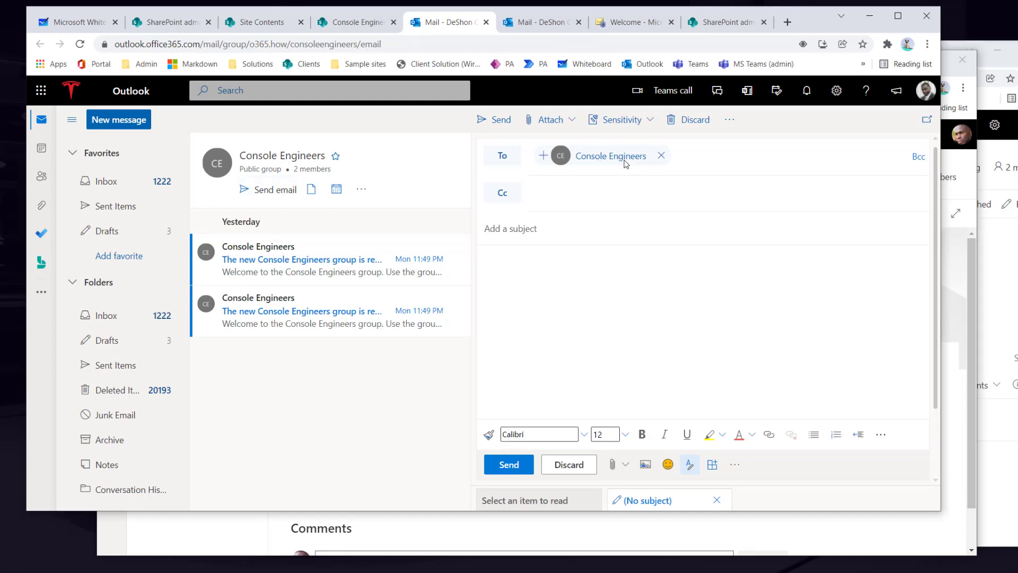
{"action": "left_click", "coordinate": [621, 160]}
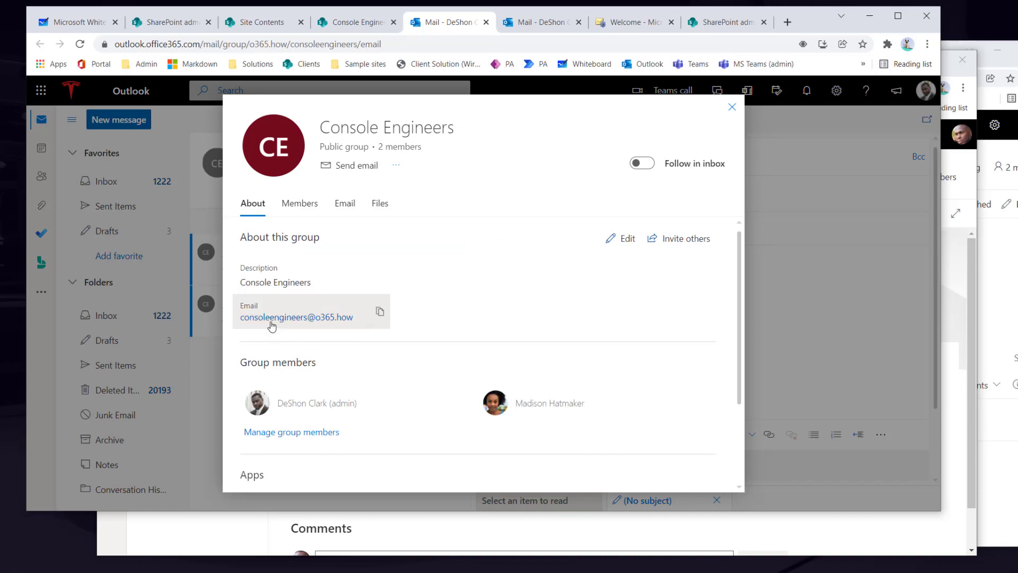
{"action": "left_click", "coordinate": [380, 316]}
{"action": "left_click", "coordinate": [732, 106]}
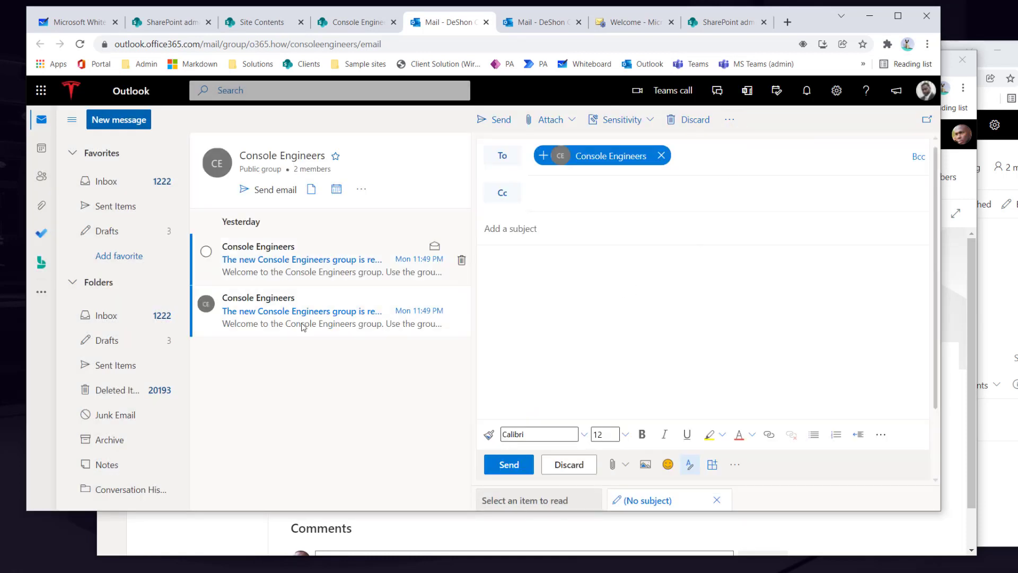
- Check the group's shared calendar back to Dec 20, then return to the mail draft
{"action": "left_click", "coordinate": [336, 189]}
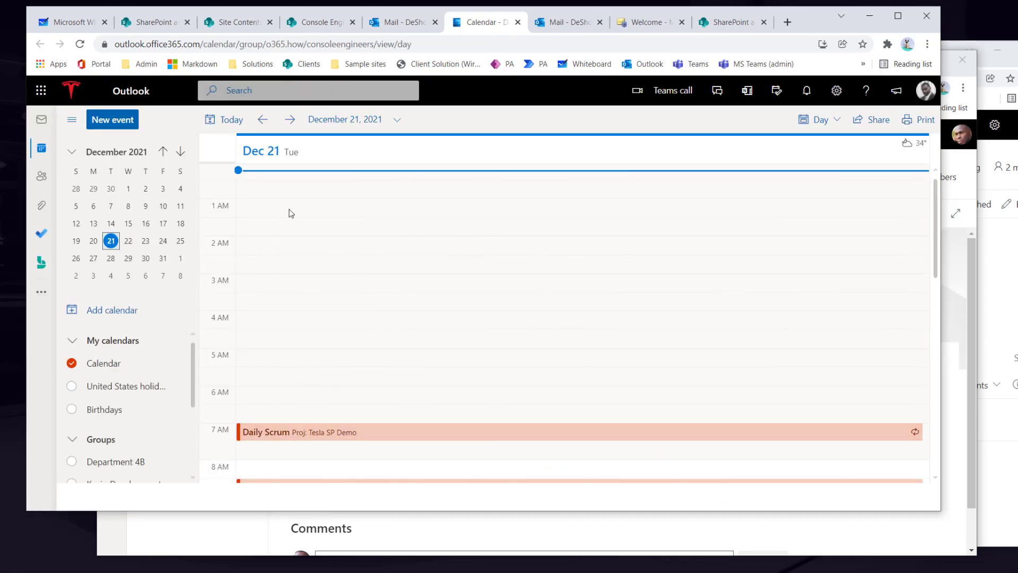
{"action": "left_click", "coordinate": [263, 121]}
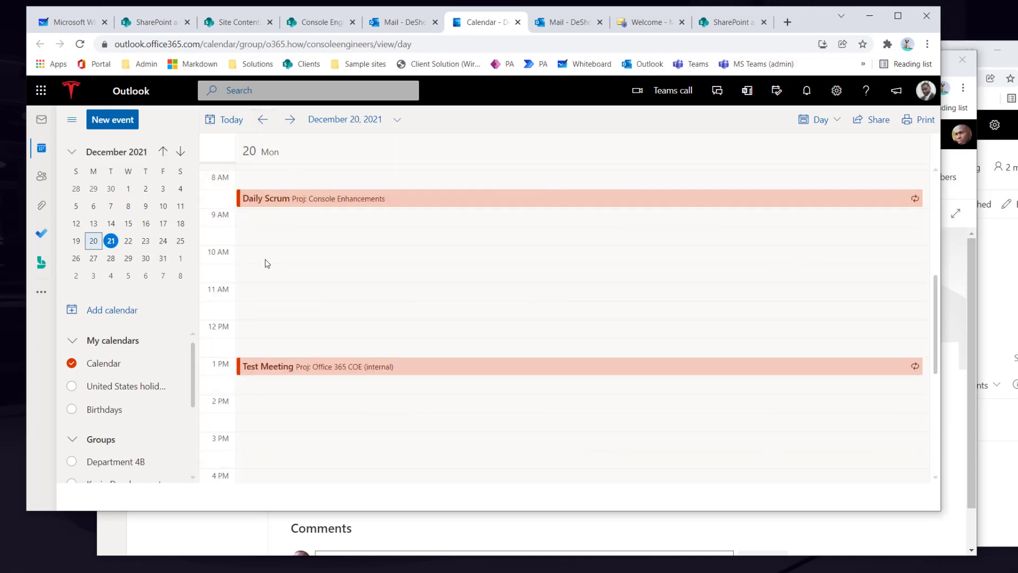
{"action": "left_click", "coordinate": [415, 24]}
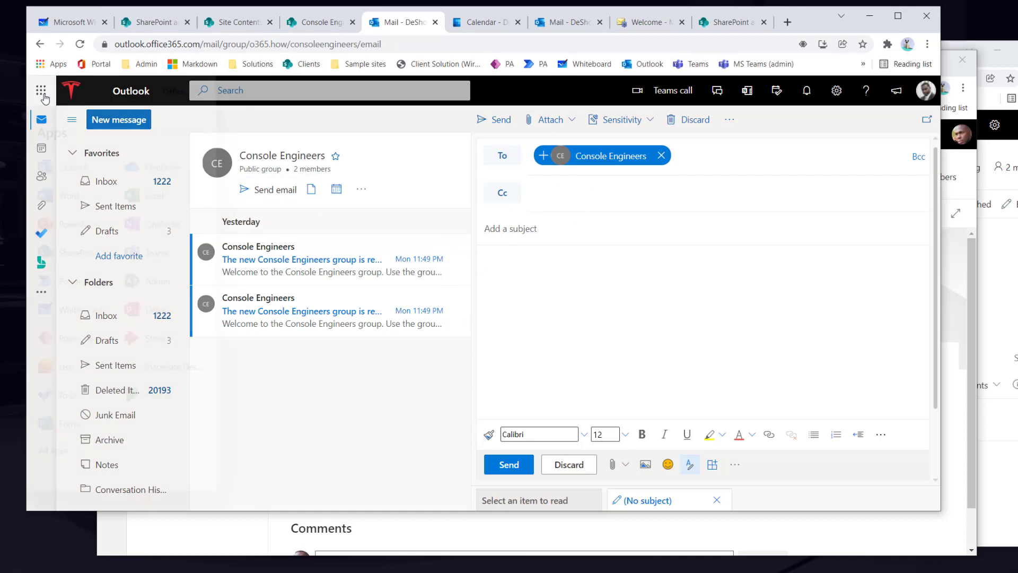
- In Active teams & groups, open Console Engineers settings and tick 'Allow external senders to email this group'
{"action": "left_click", "coordinate": [40, 90]}
{"action": "left_click", "coordinate": [169, 291]}
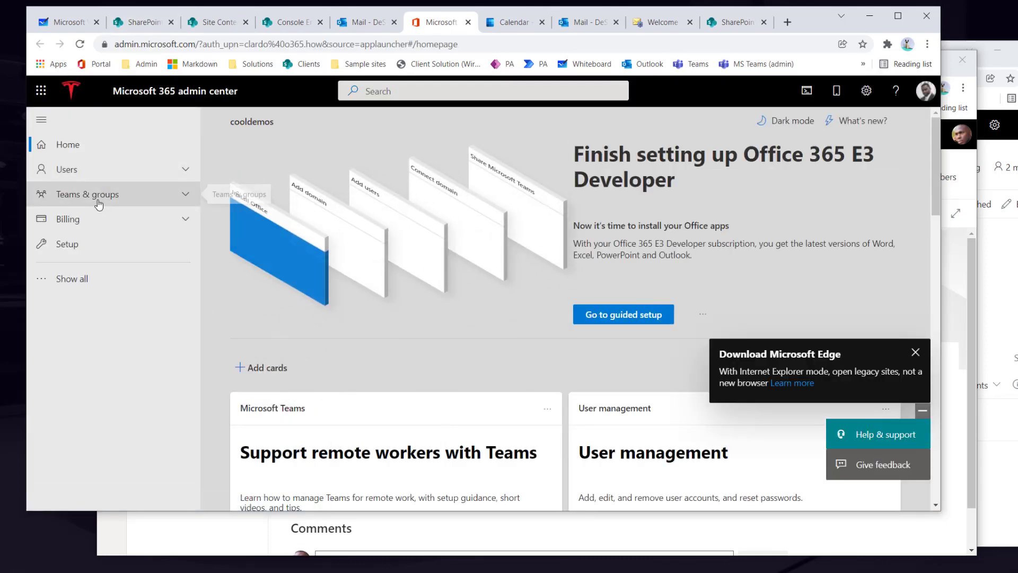
{"action": "left_click", "coordinate": [101, 194]}
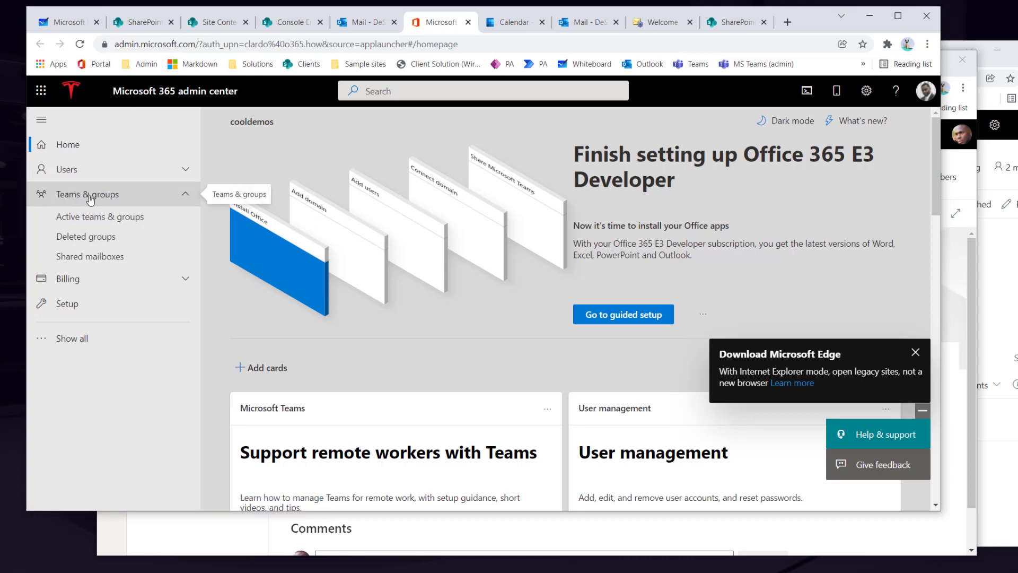
{"action": "left_click", "coordinate": [97, 217]}
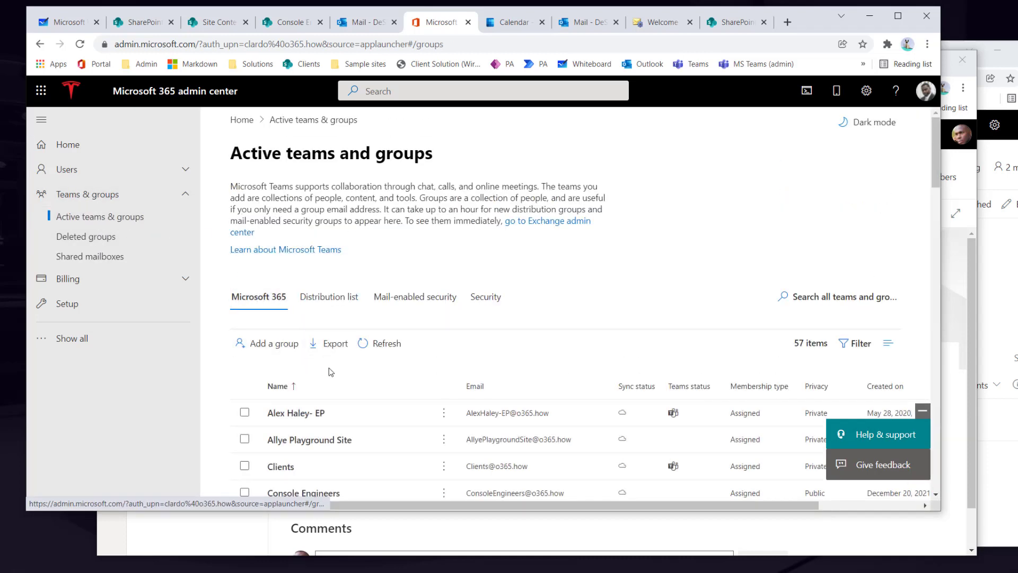
{"action": "scroll", "coordinate": [331, 371], "scroll_direction": "down", "scroll_amount": 3}
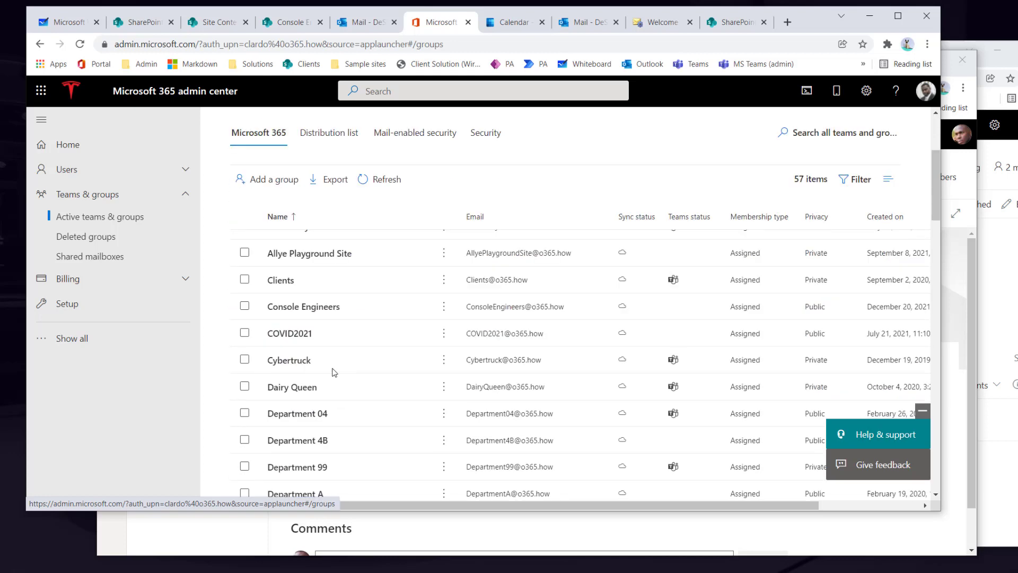
{"action": "left_click", "coordinate": [306, 310]}
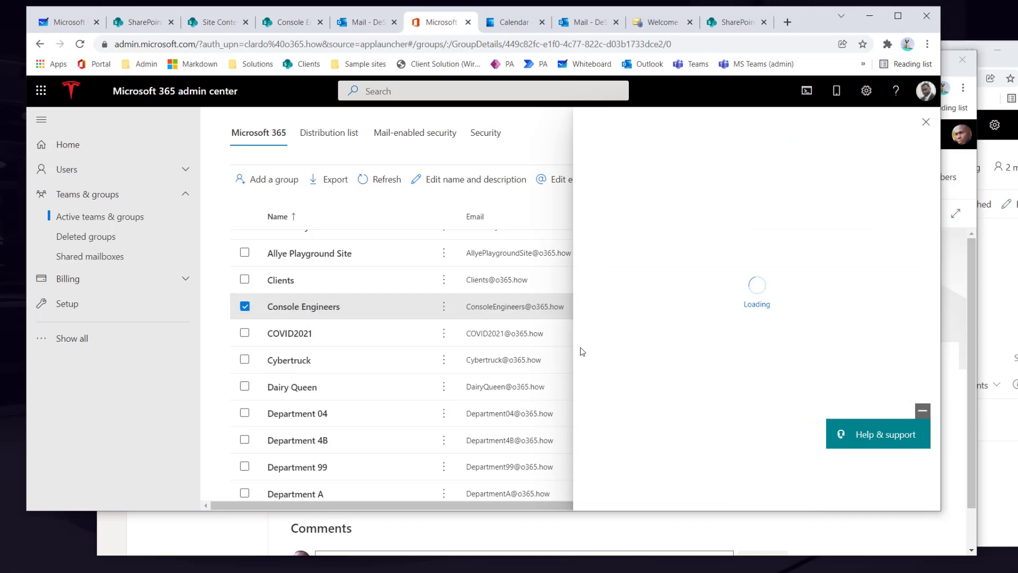
{"action": "left_click", "coordinate": [711, 238]}
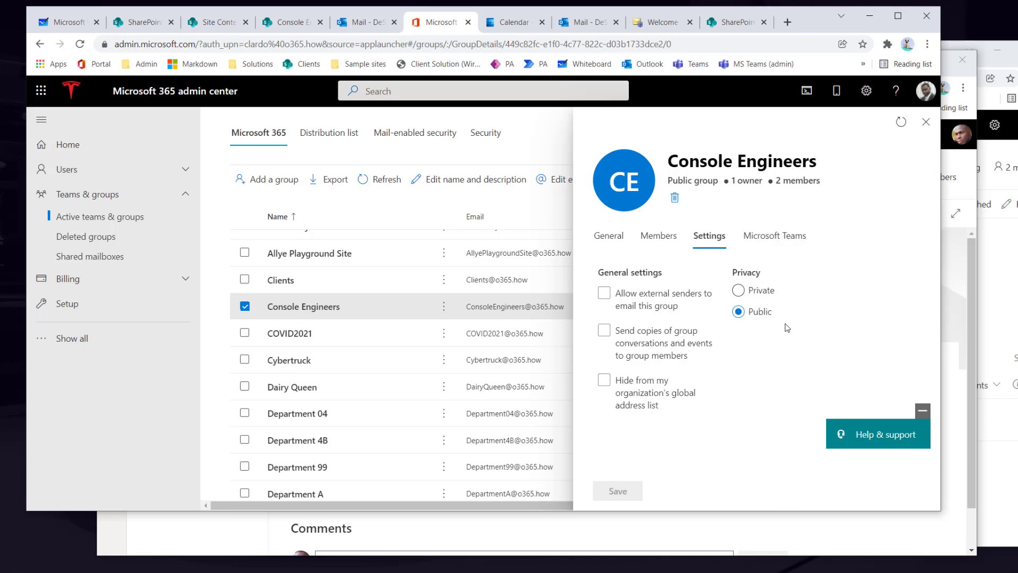
{"action": "left_click", "coordinate": [604, 294]}
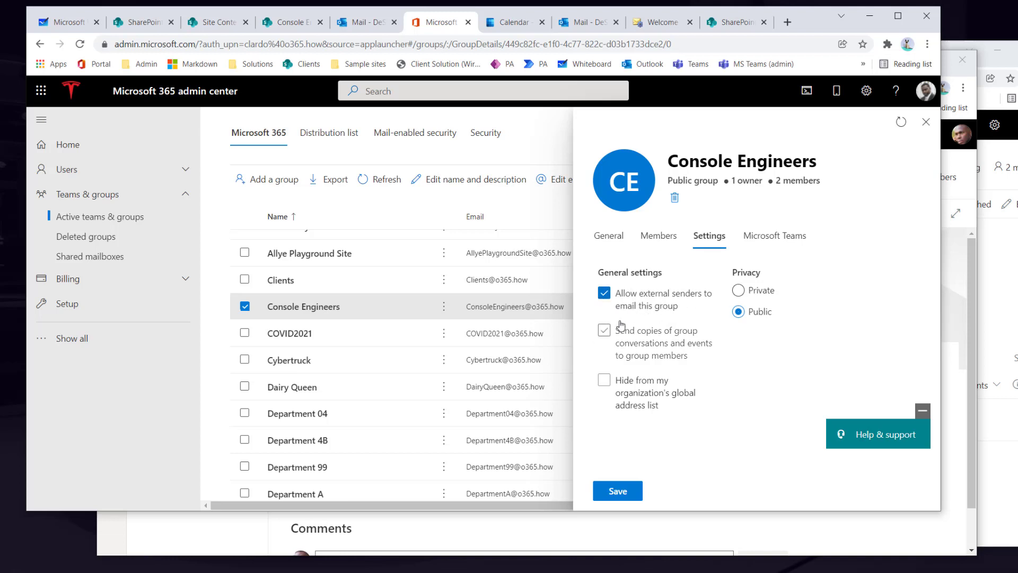
- Save Console Engineers with member copies of conversations and events on and external senders off
{"action": "left_click", "coordinate": [604, 295]}
{"action": "left_click", "coordinate": [605, 300]}
{"action": "left_click", "coordinate": [611, 335]}
{"action": "left_click", "coordinate": [604, 292]}
{"action": "left_click", "coordinate": [616, 491]}
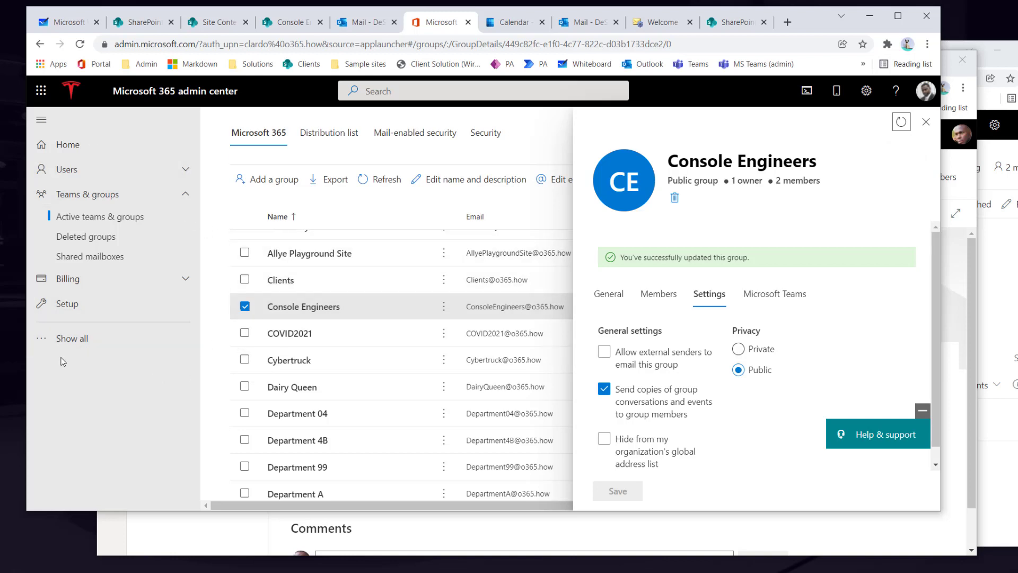
- Open the Exchange admin center from the full list of admin centers
{"action": "left_click", "coordinate": [67, 341]}
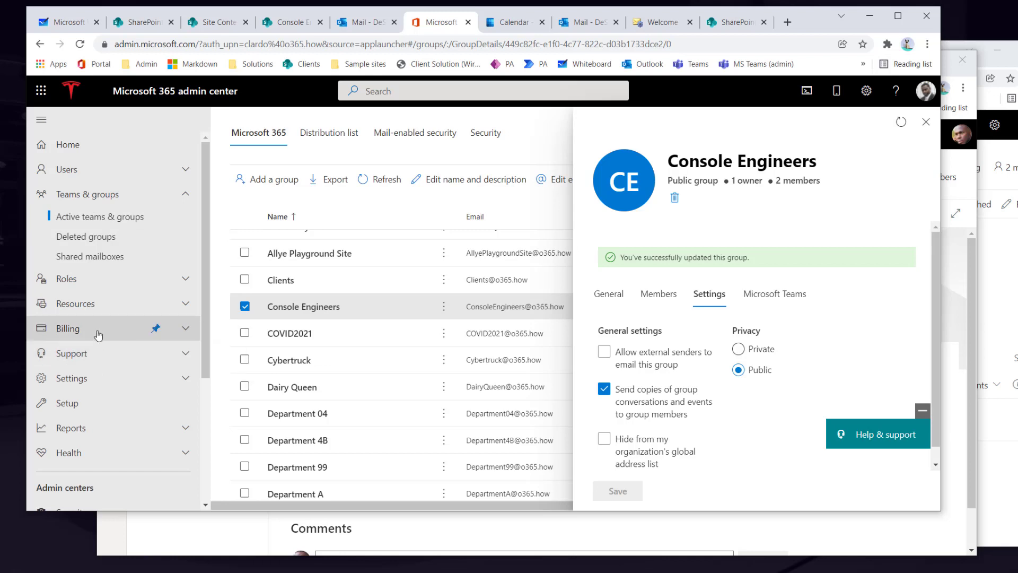
{"action": "scroll", "coordinate": [104, 329], "scroll_direction": "down", "scroll_amount": 4}
{"action": "left_click", "coordinate": [79, 393]}
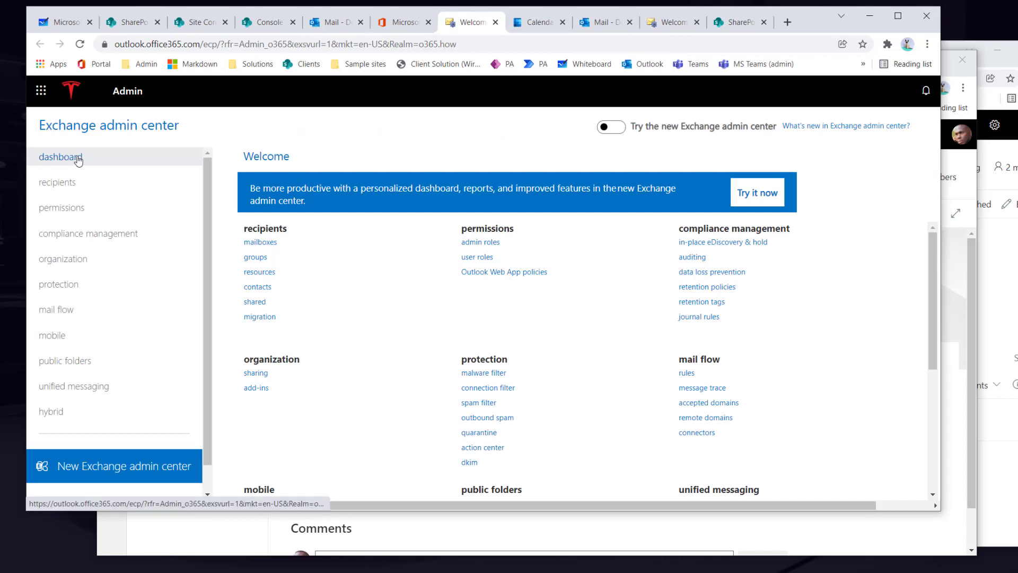
- Open the Console Engineers mail group's group delegation settings in Exchange
{"action": "left_click", "coordinate": [255, 258]}
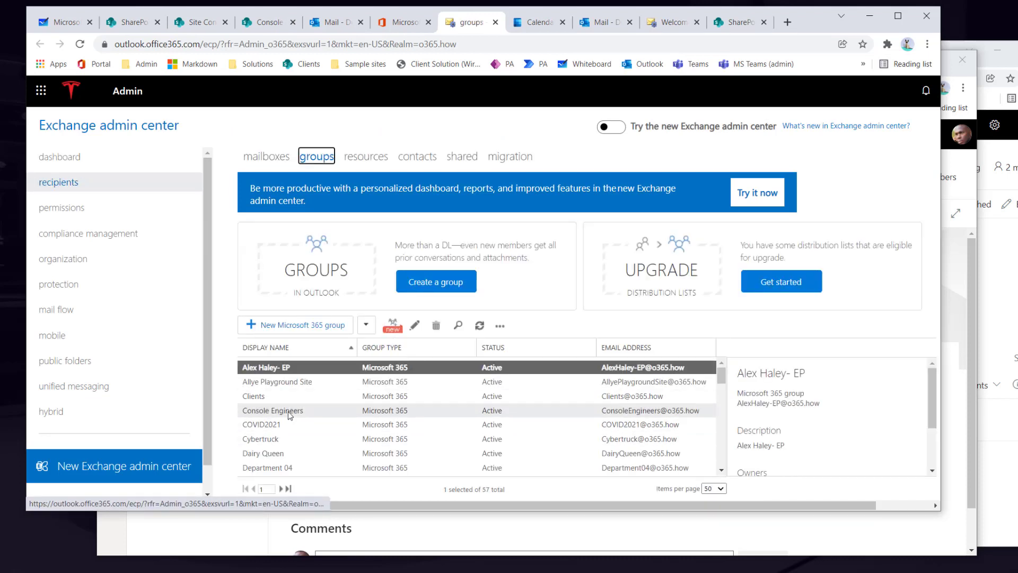
{"action": "left_click", "coordinate": [290, 412]}
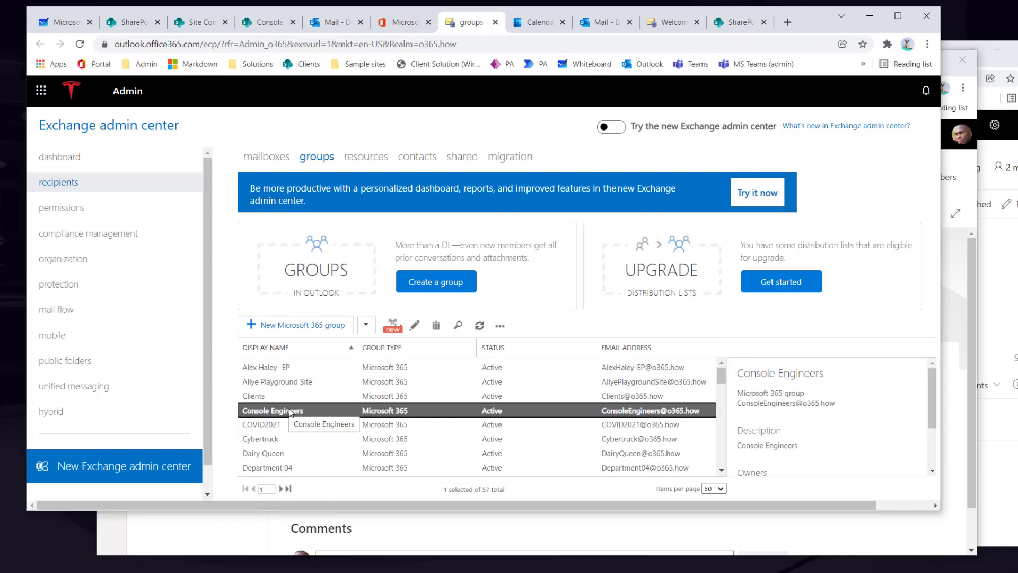
{"action": "double_click", "coordinate": [284, 412]}
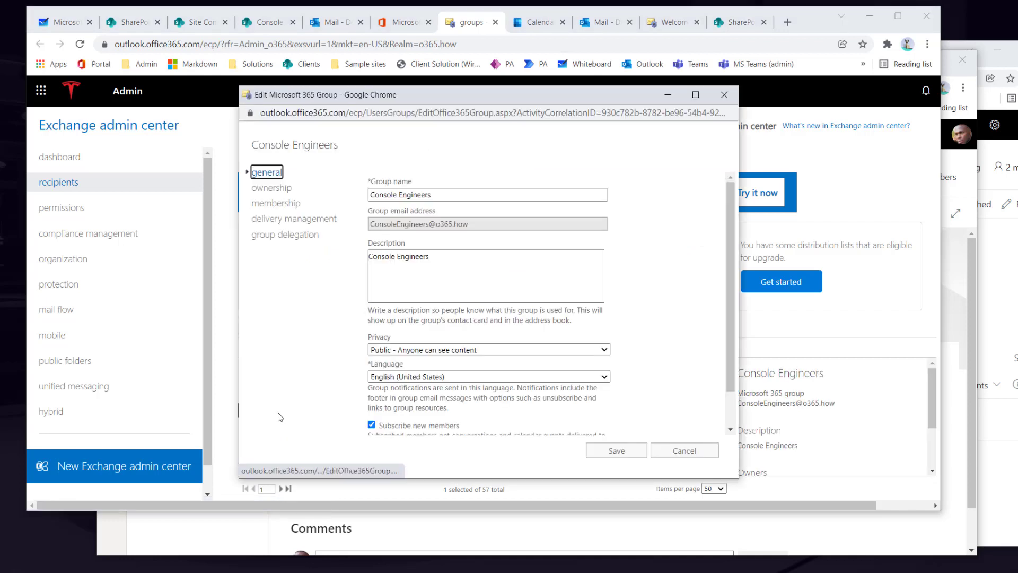
{"action": "scroll", "coordinate": [395, 266], "scroll_direction": "down", "scroll_amount": 2}
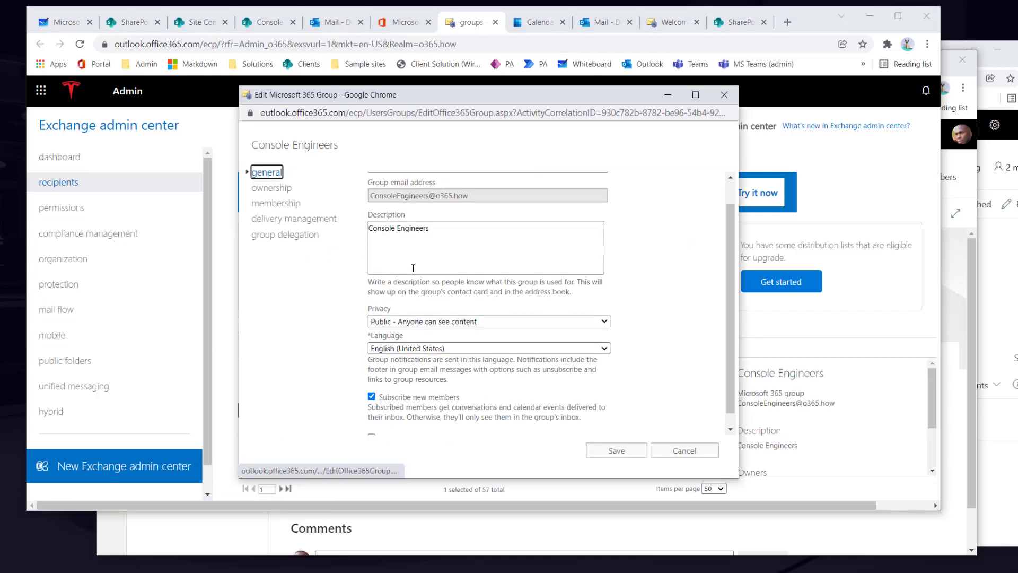
{"action": "left_click", "coordinate": [283, 235]}
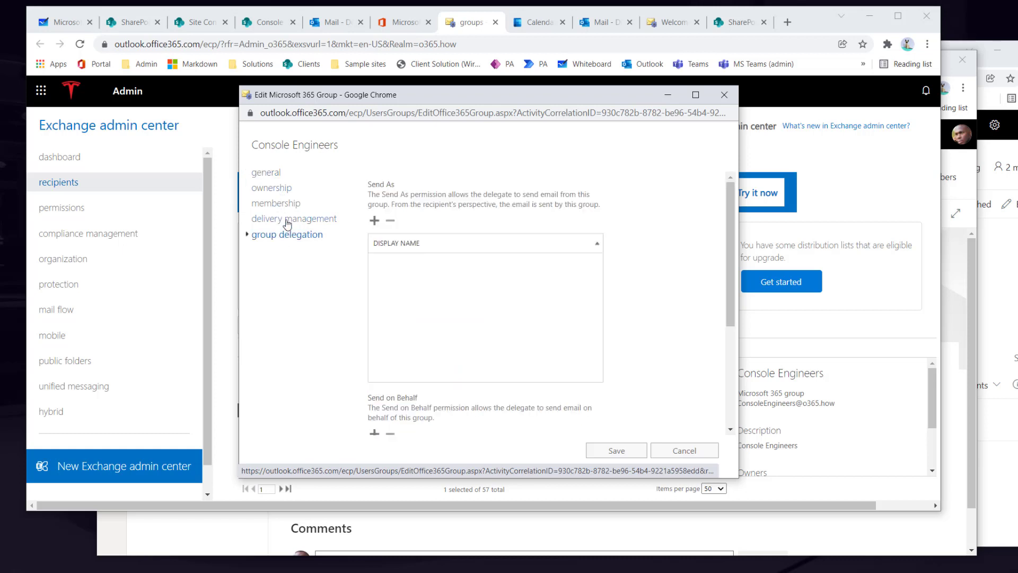
{"action": "left_click", "coordinate": [289, 221]}
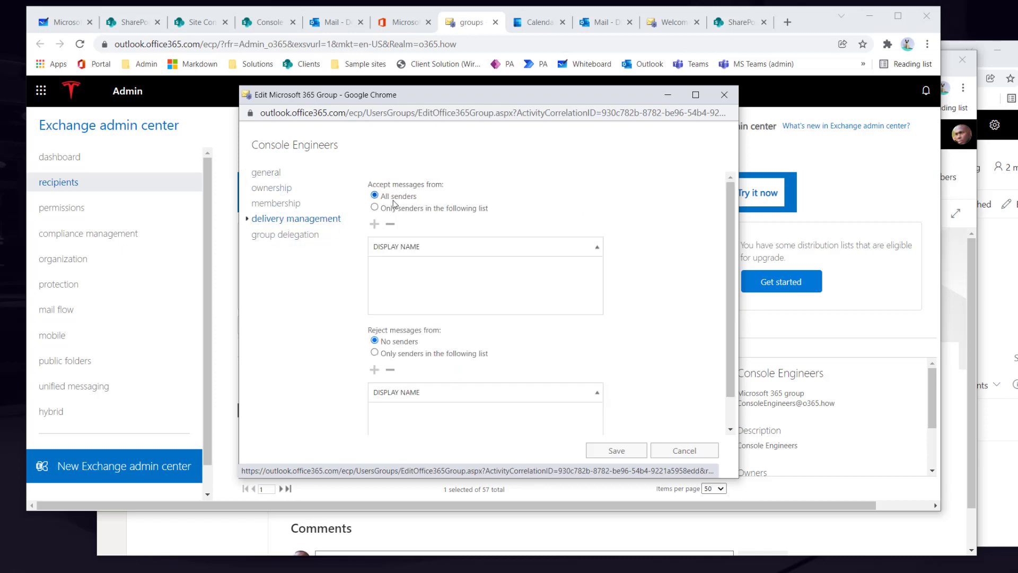
{"action": "left_click", "coordinate": [284, 236]}
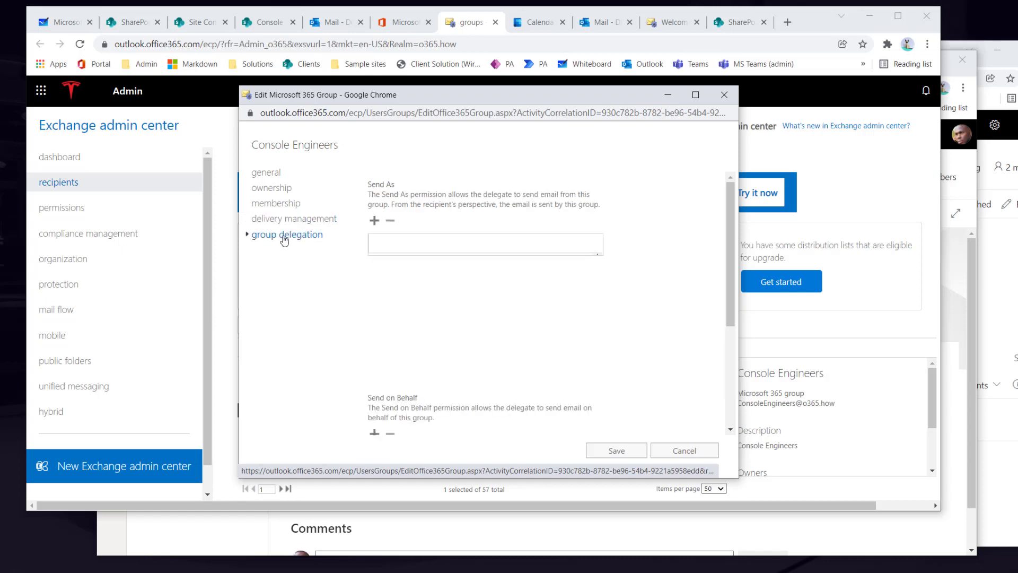
{"action": "scroll", "coordinate": [439, 243], "scroll_direction": "down", "scroll_amount": 3}
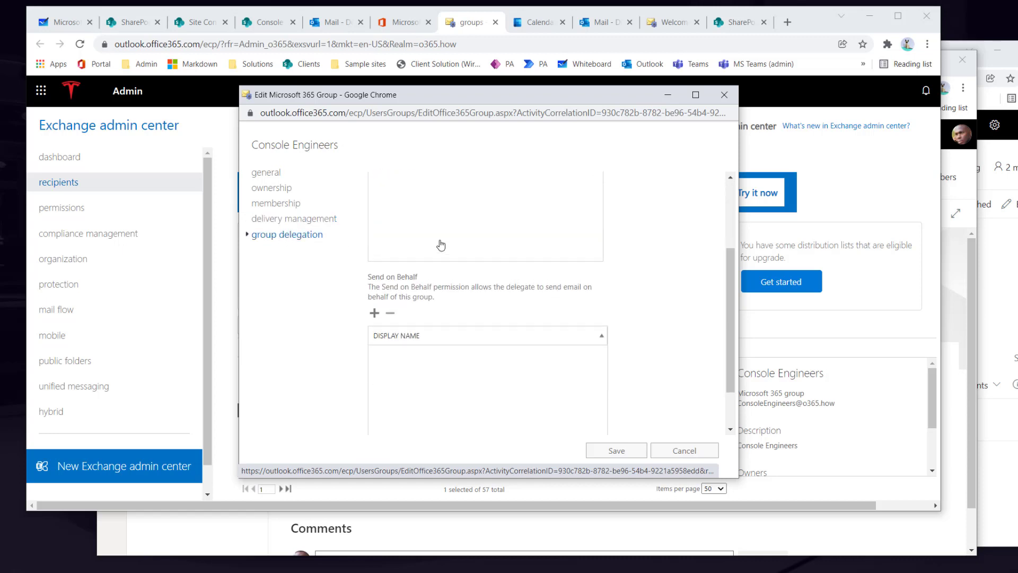
{"action": "scroll", "coordinate": [424, 297], "scroll_direction": "up", "scroll_amount": 1}
{"action": "left_click_drag", "start_coordinate": [425, 337], "coordinate": [370, 346]}
{"action": "left_click", "coordinate": [430, 343]}
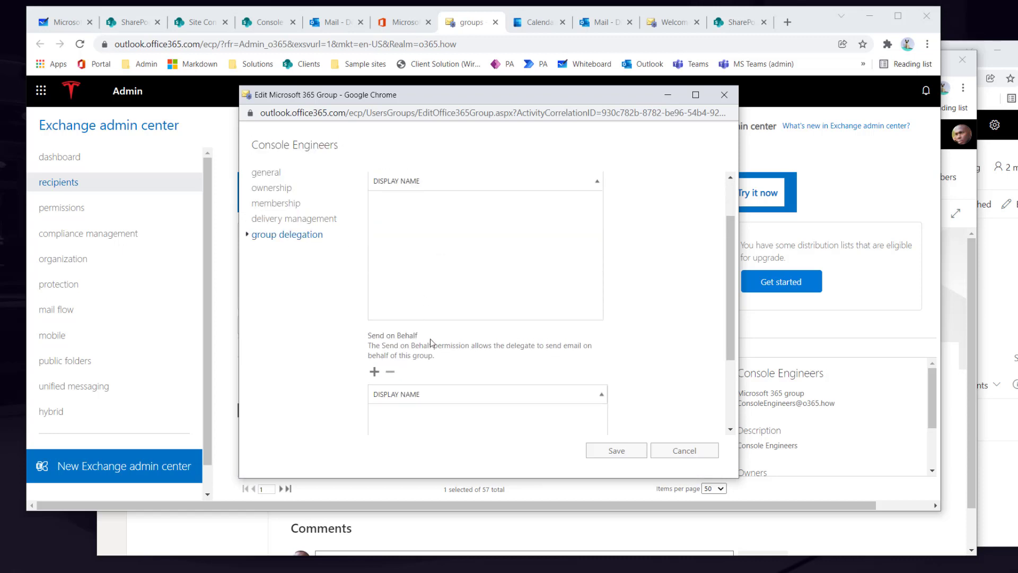
{"action": "scroll", "coordinate": [427, 297], "scroll_direction": "up", "scroll_amount": 2}
{"action": "left_click_drag", "start_coordinate": [394, 189], "coordinate": [376, 188]}
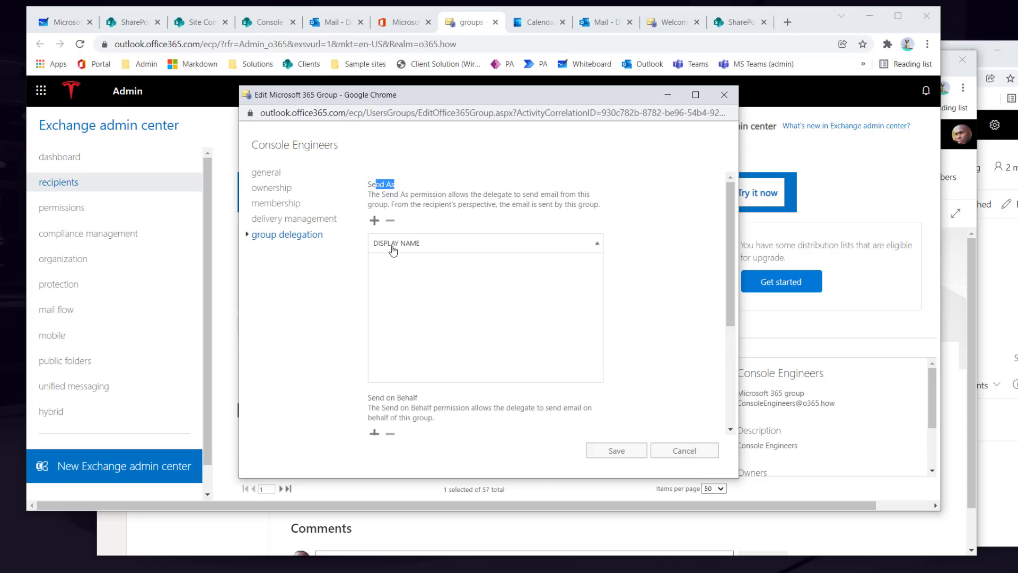
- Add the admin account and a second user as Send As delegates and save
{"action": "left_click", "coordinate": [374, 220]}
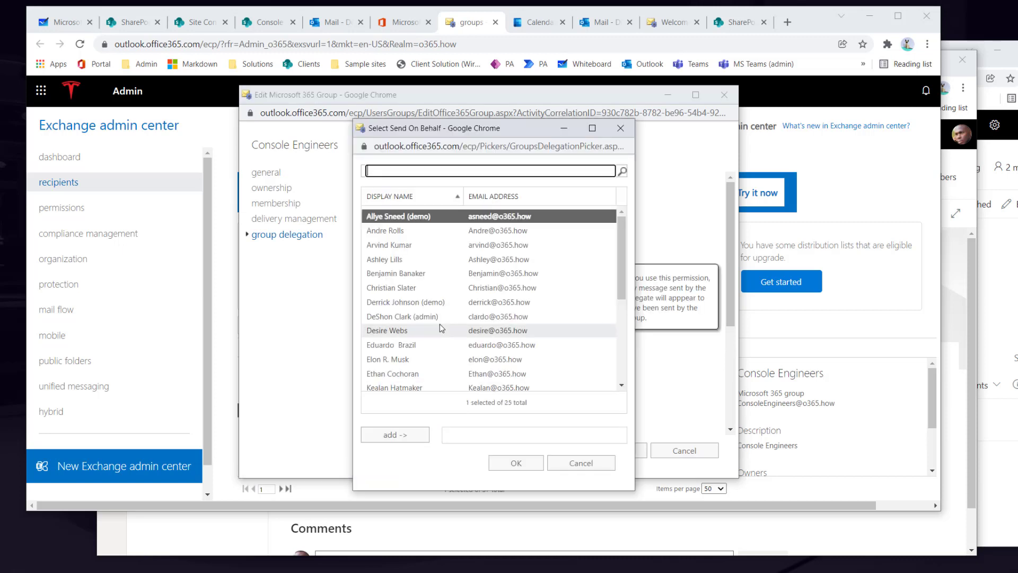
{"action": "key", "text": "Return"}
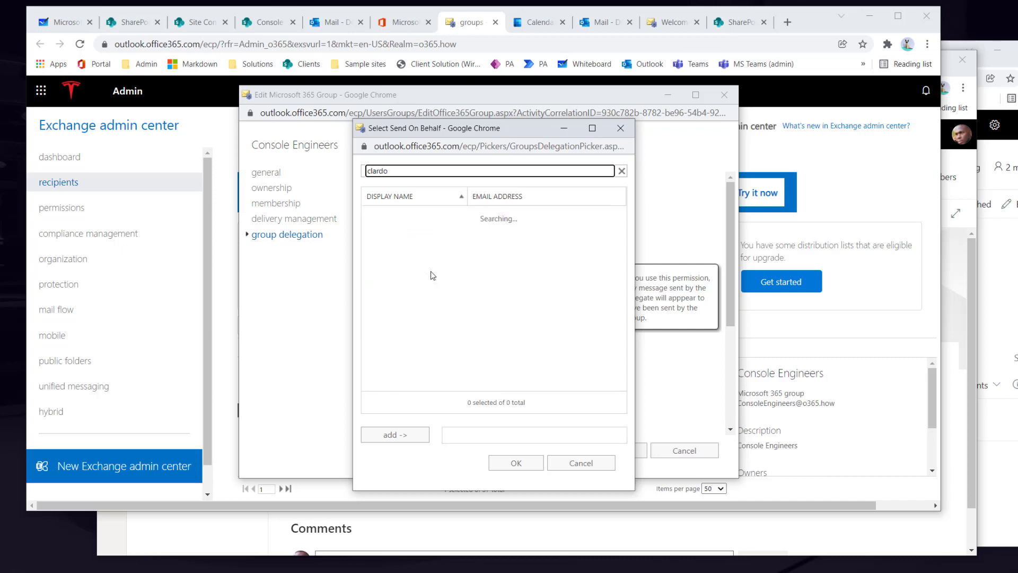
{"action": "double_click", "coordinate": [401, 218]}
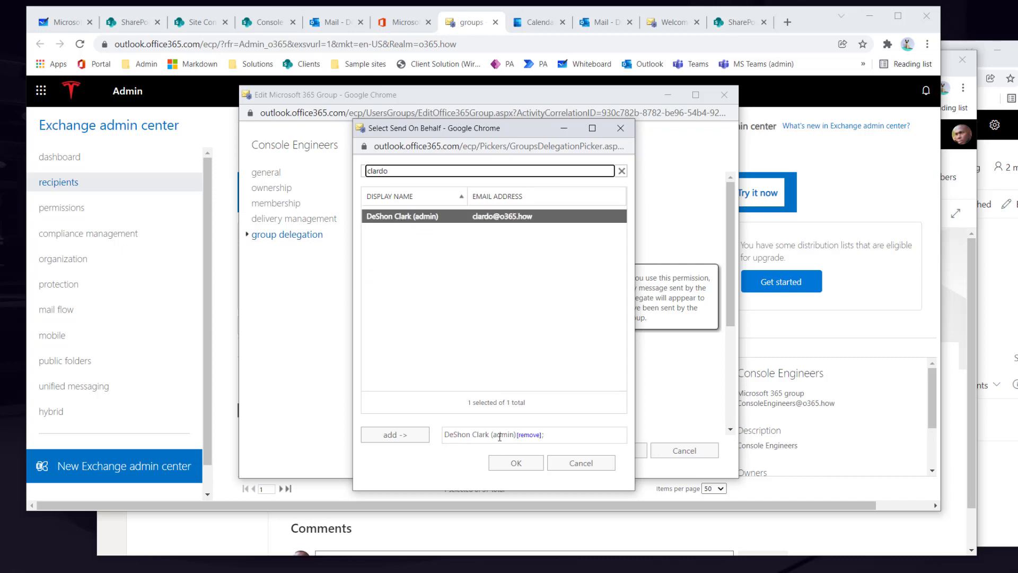
{"action": "left_click", "coordinate": [518, 463]}
{"action": "left_click", "coordinate": [374, 220]}
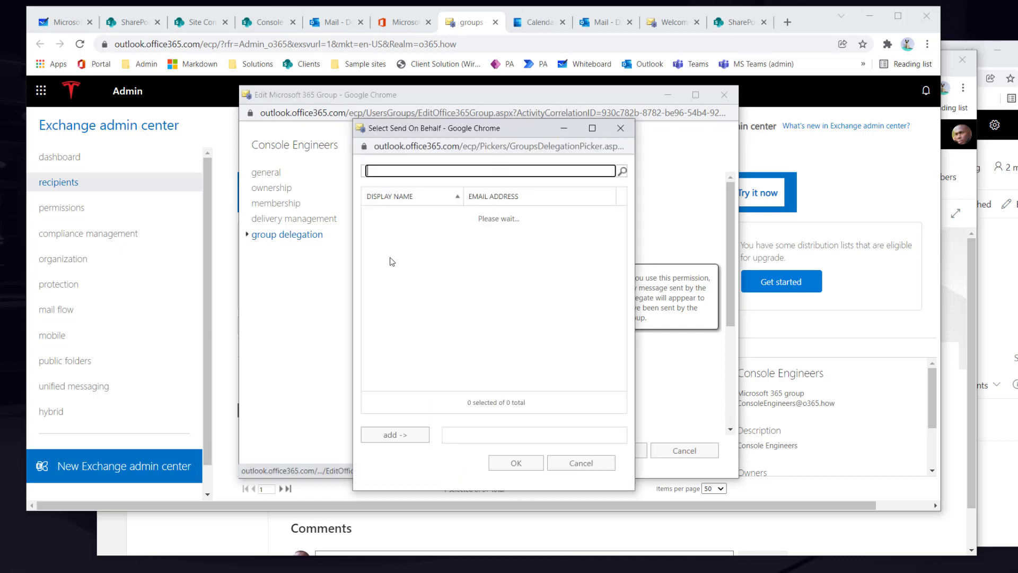
{"action": "type", "text": "madison"}
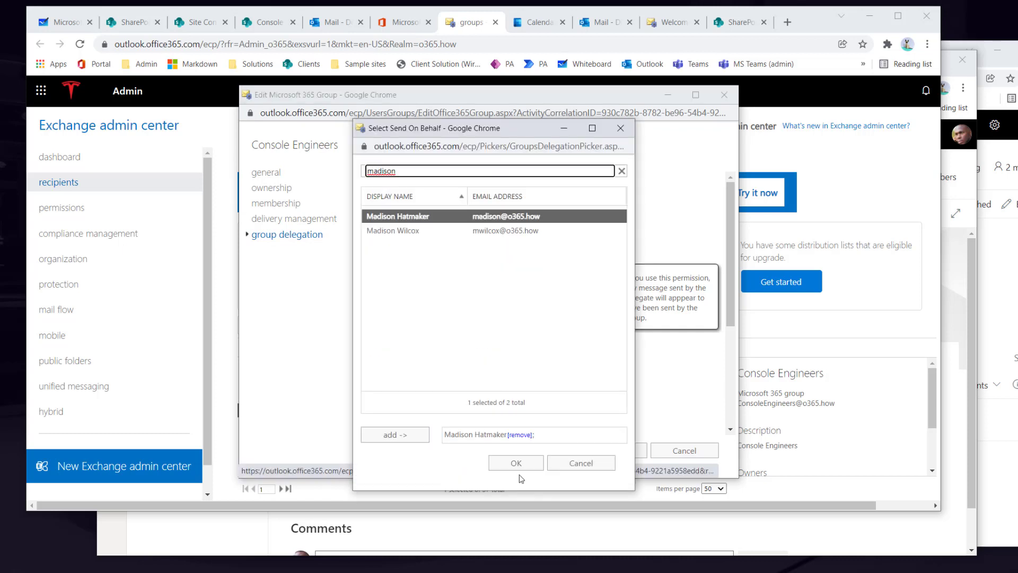
{"action": "left_click", "coordinate": [519, 466]}
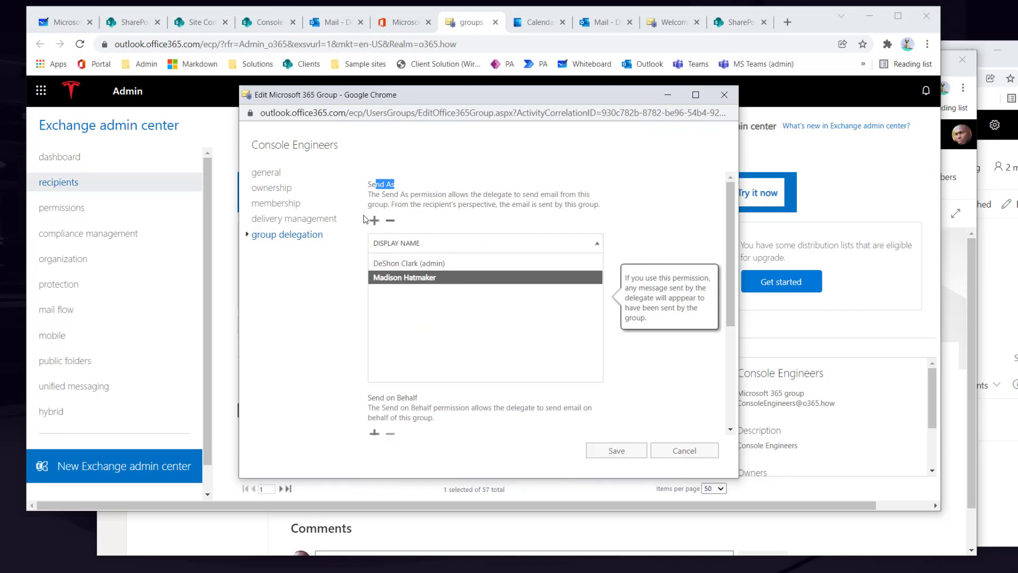
{"action": "left_click", "coordinate": [619, 450]}
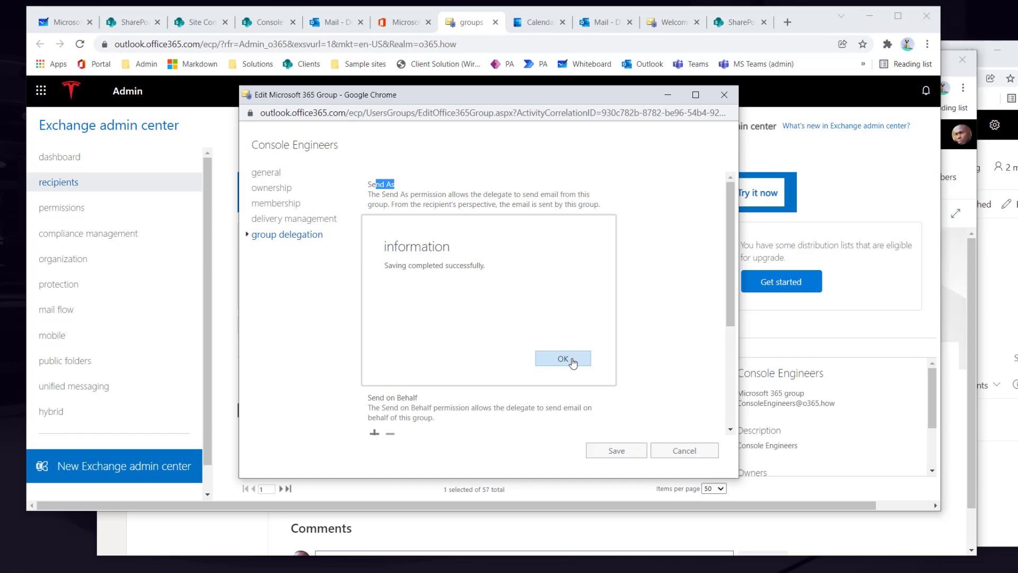
{"action": "left_click", "coordinate": [624, 454]}
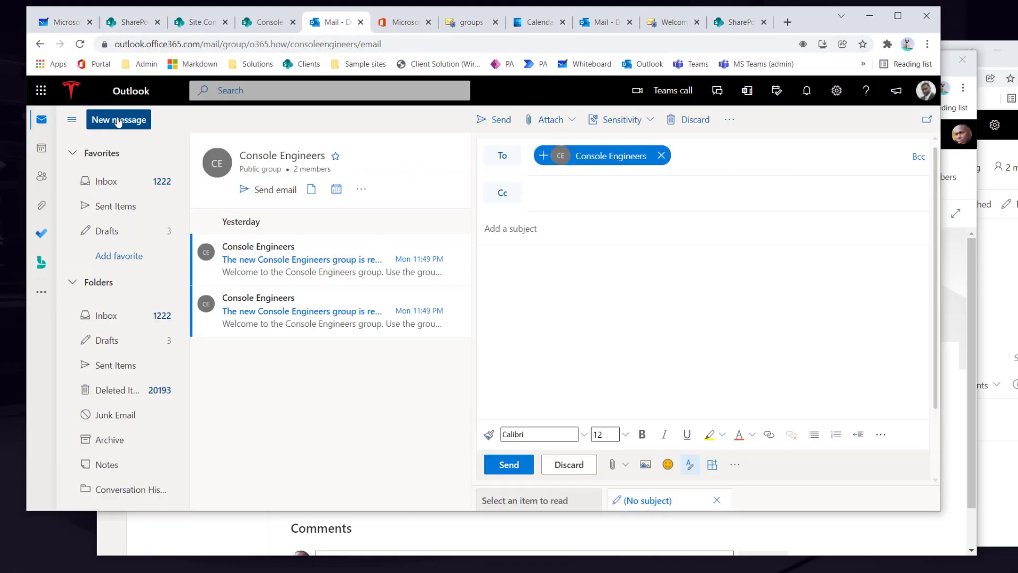
- Send the 'thanks for your reply' email to a colleague with From set to the Console Engineers address
{"action": "left_click", "coordinate": [117, 120]}
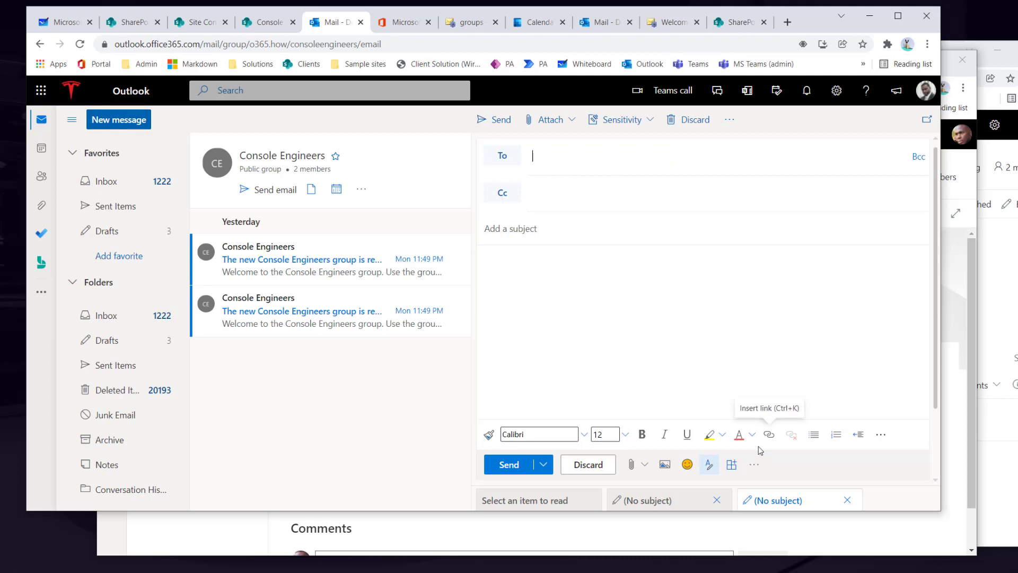
{"action": "left_click", "coordinate": [881, 434]}
{"action": "left_click", "coordinate": [730, 119]}
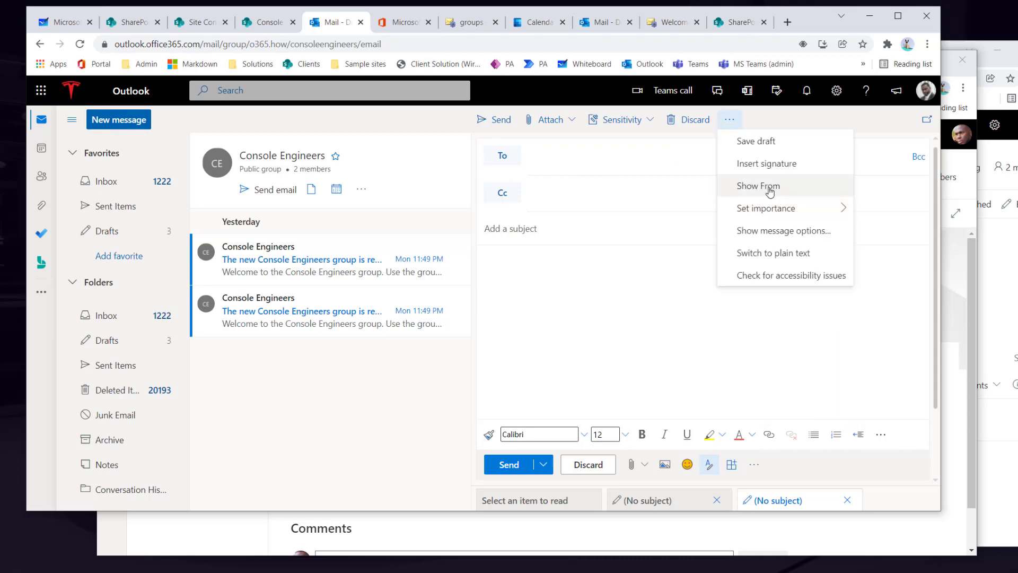
{"action": "left_click", "coordinate": [761, 187]}
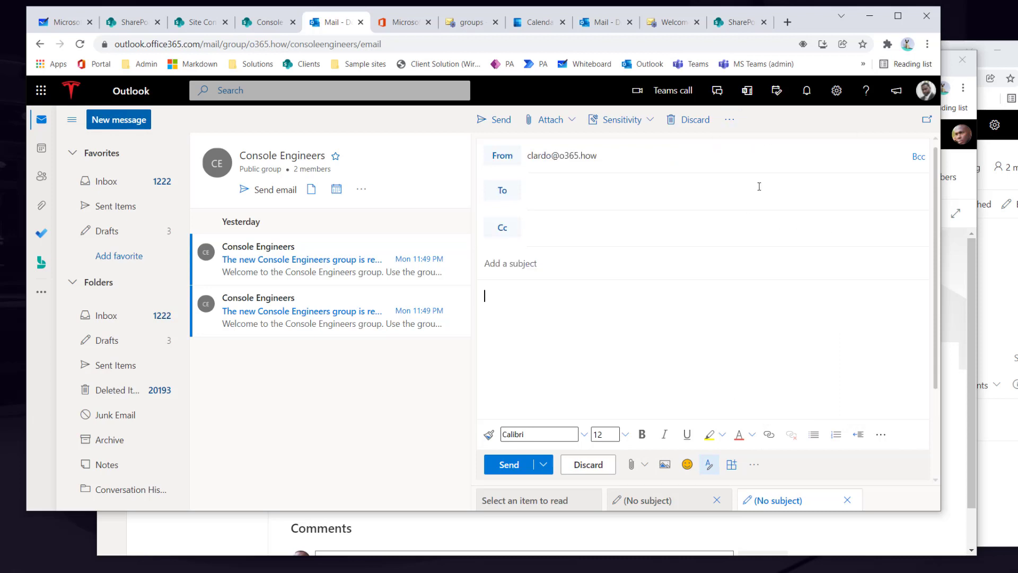
{"action": "left_click", "coordinate": [508, 157]}
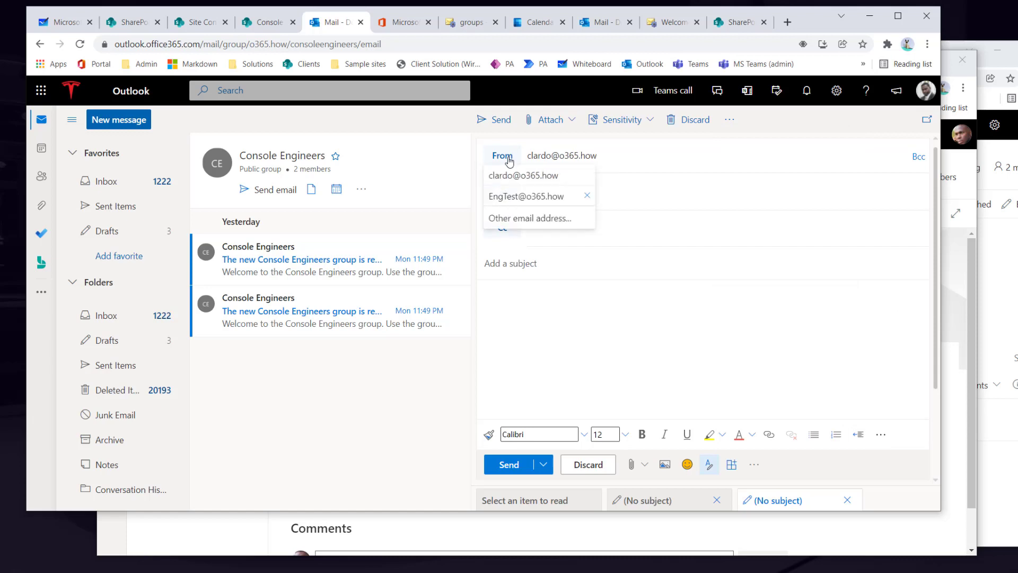
{"action": "left_click", "coordinate": [519, 219]}
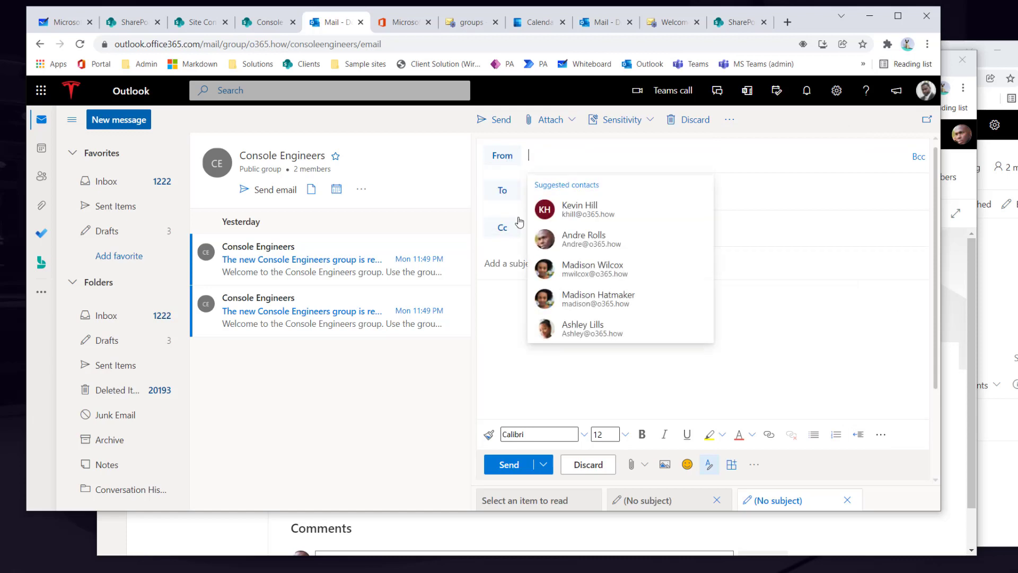
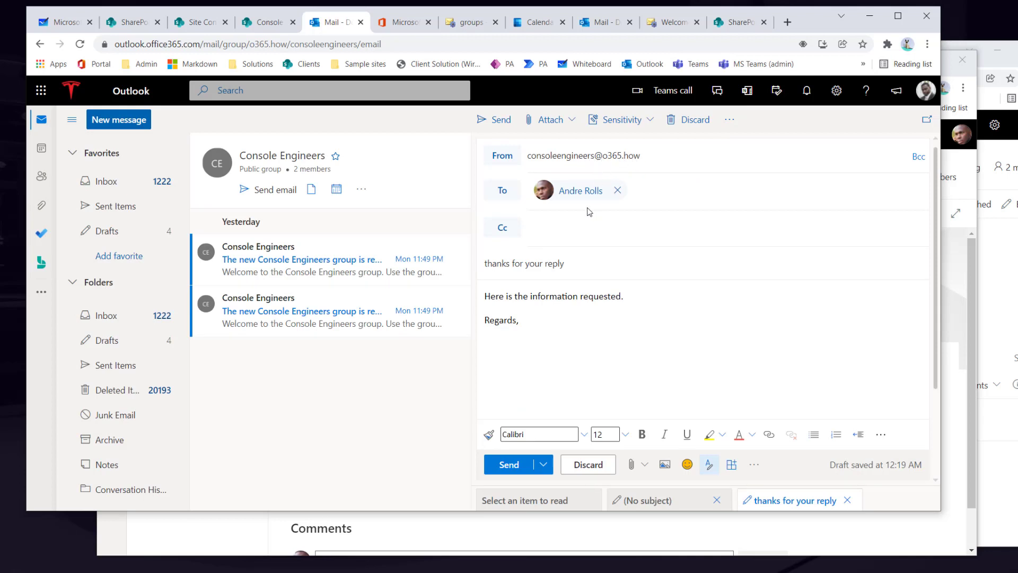
{"action": "left_click", "coordinate": [518, 465]}
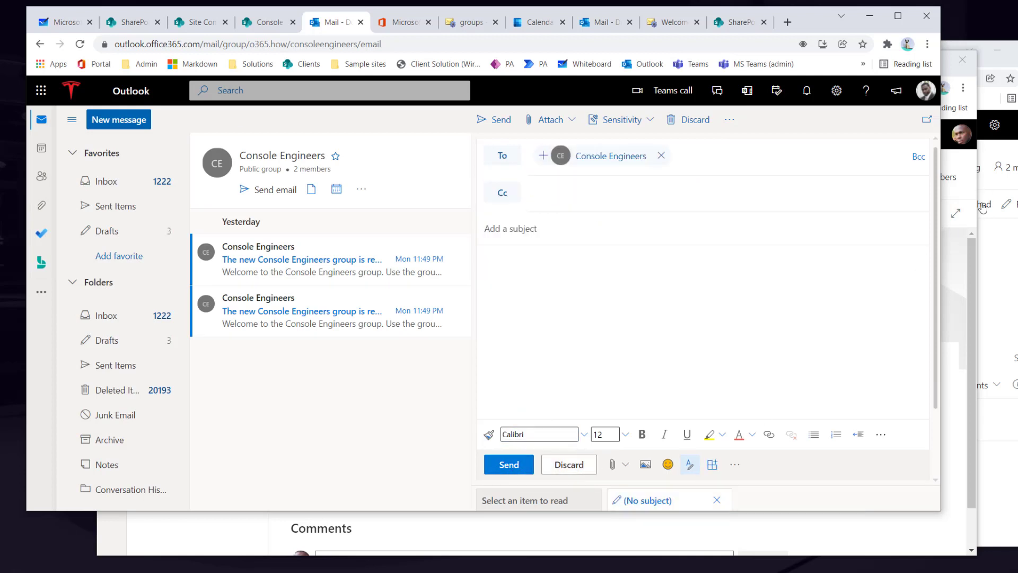
- As the colleague, send a 'Thank you!' reply to the group's message, then return to the group window
{"action": "left_click", "coordinate": [970, 194]}
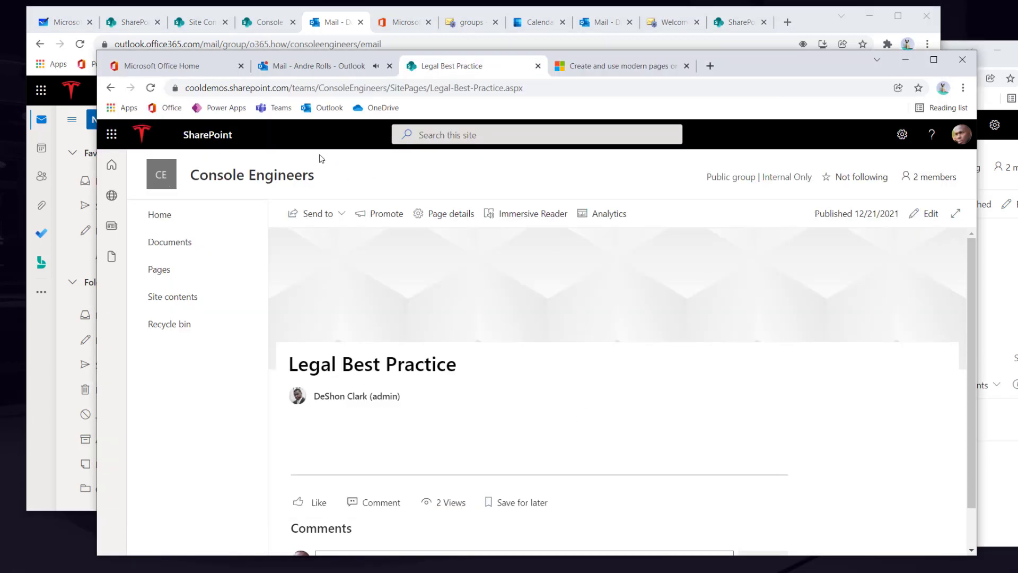
{"action": "left_click", "coordinate": [299, 68]}
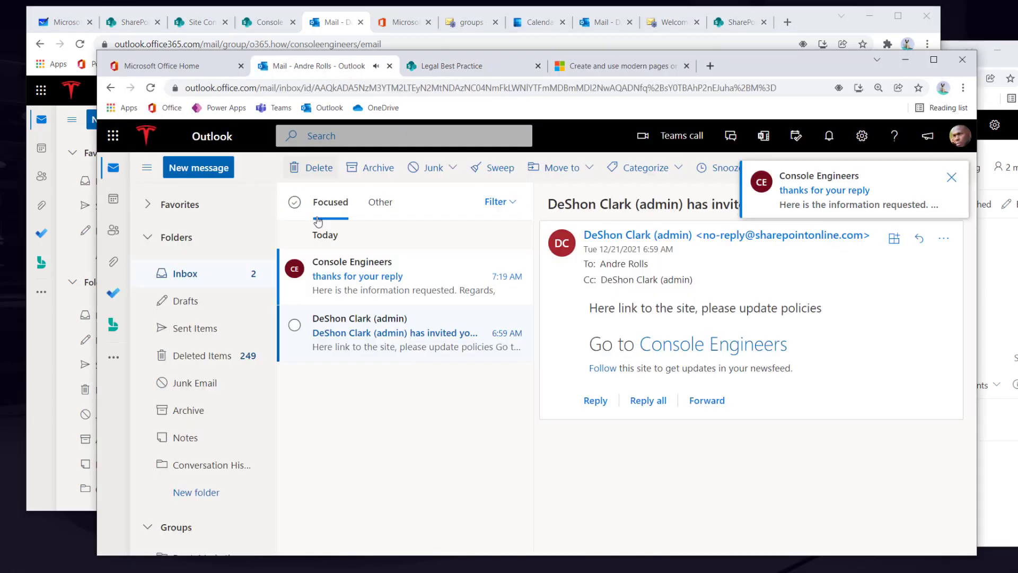
{"action": "left_click", "coordinate": [350, 272]}
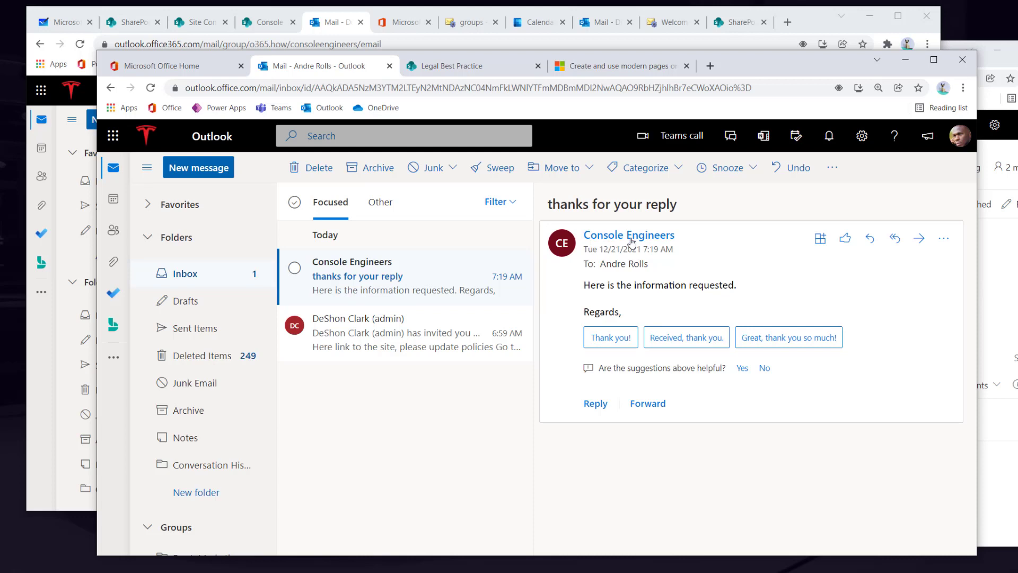
{"action": "left_click", "coordinate": [626, 354]}
{"action": "left_click", "coordinate": [586, 485]}
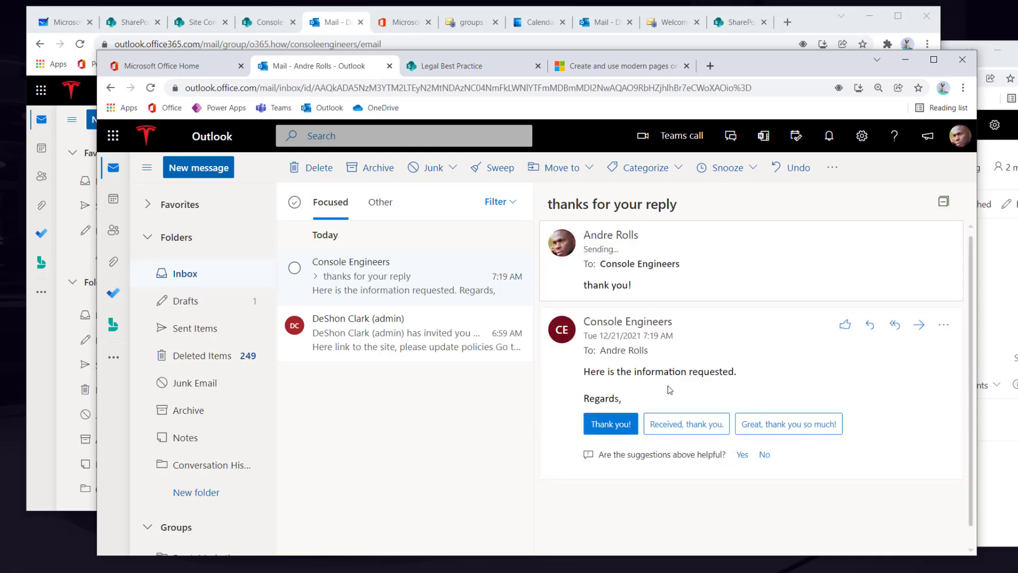
{"action": "left_click", "coordinate": [825, 31]}
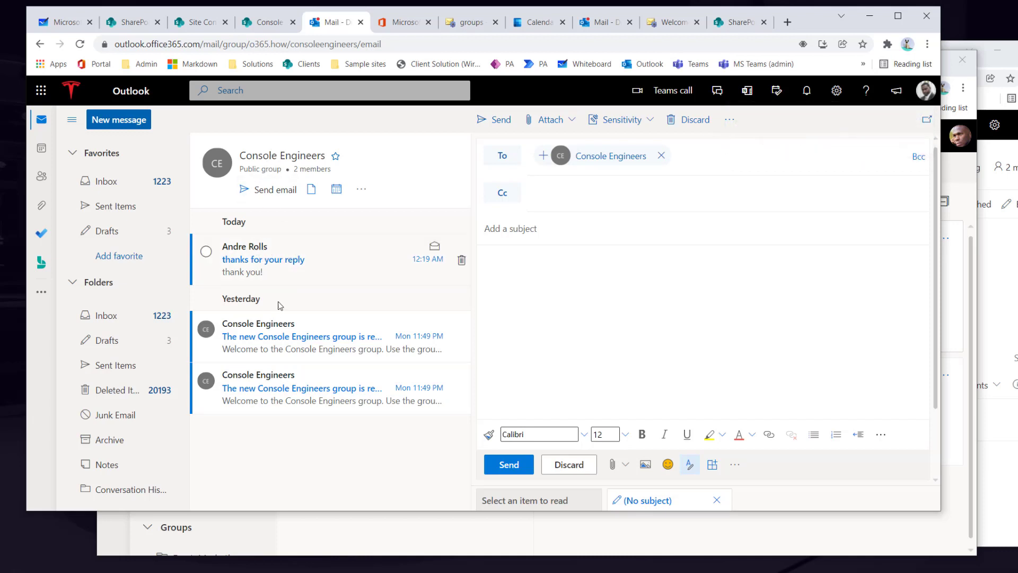
- Open the Console Engineers group mailbox under Groups from the inbox
{"action": "left_click", "coordinate": [107, 181]}
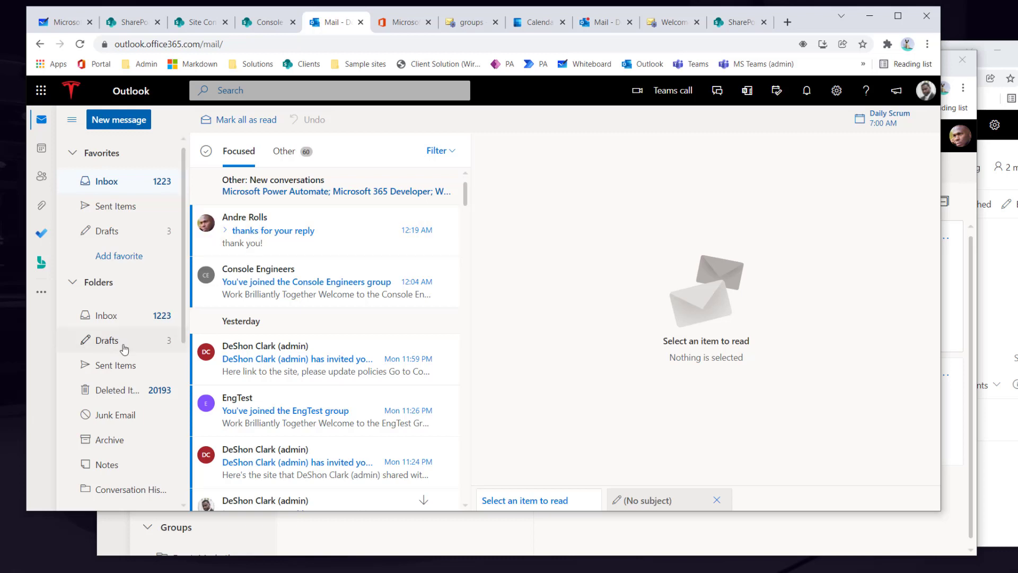
{"action": "scroll", "coordinate": [127, 345], "scroll_direction": "down", "scroll_amount": 5}
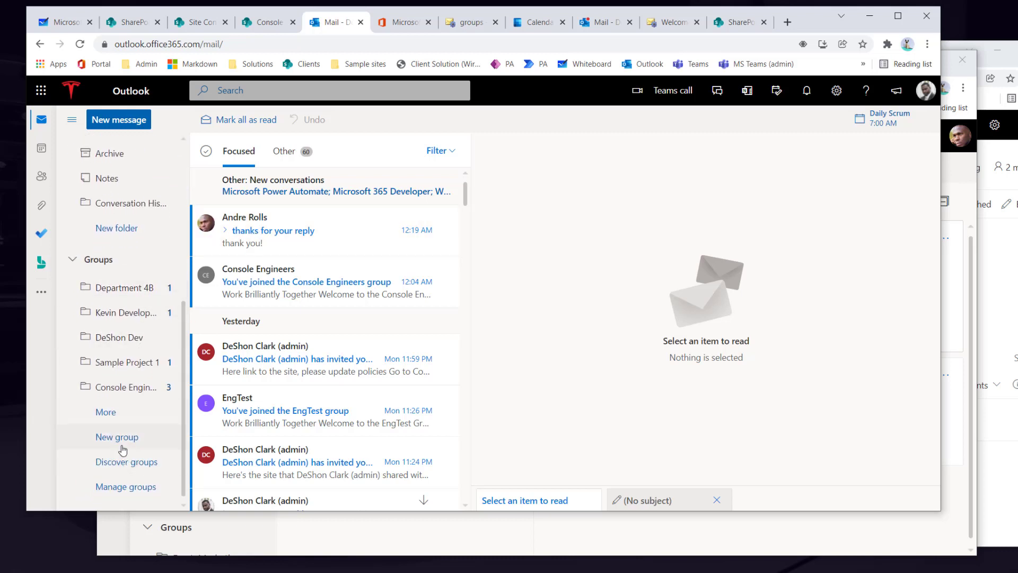
{"action": "left_click", "coordinate": [117, 393]}
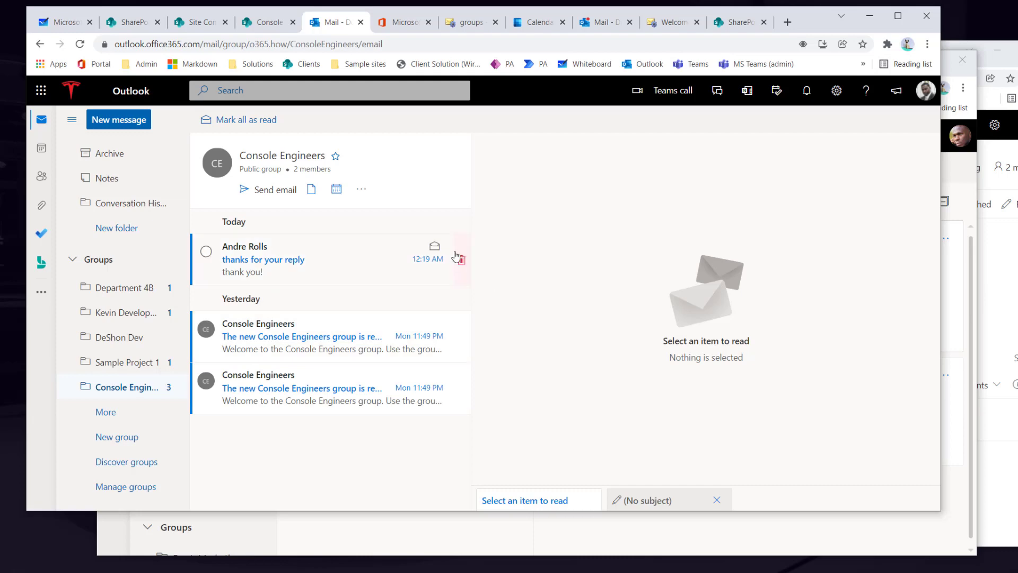
- Permanently delete the 'thank you!' conversation and the welcome messages, confirming each deletion
{"action": "left_click", "coordinate": [462, 261]}
{"action": "left_click", "coordinate": [492, 325]}
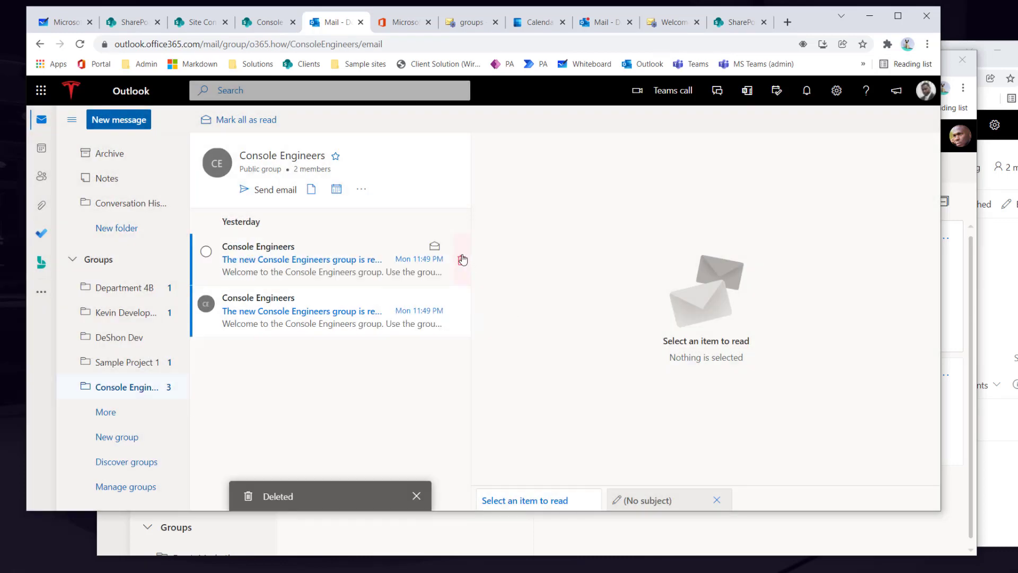
{"action": "left_click", "coordinate": [462, 260]}
{"action": "left_click", "coordinate": [493, 325]}
{"action": "left_click", "coordinate": [462, 261]}
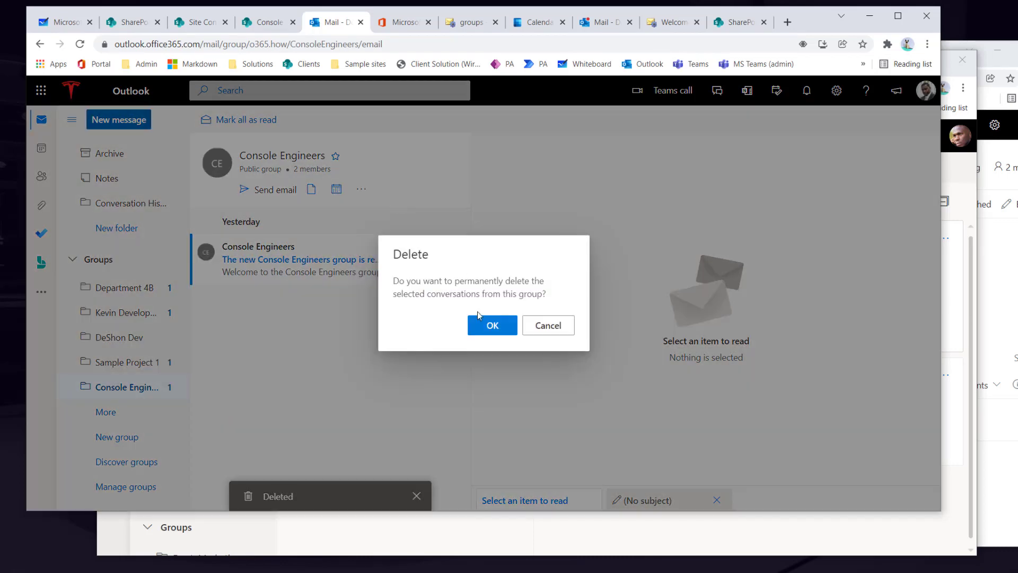
{"action": "left_click", "coordinate": [483, 323]}
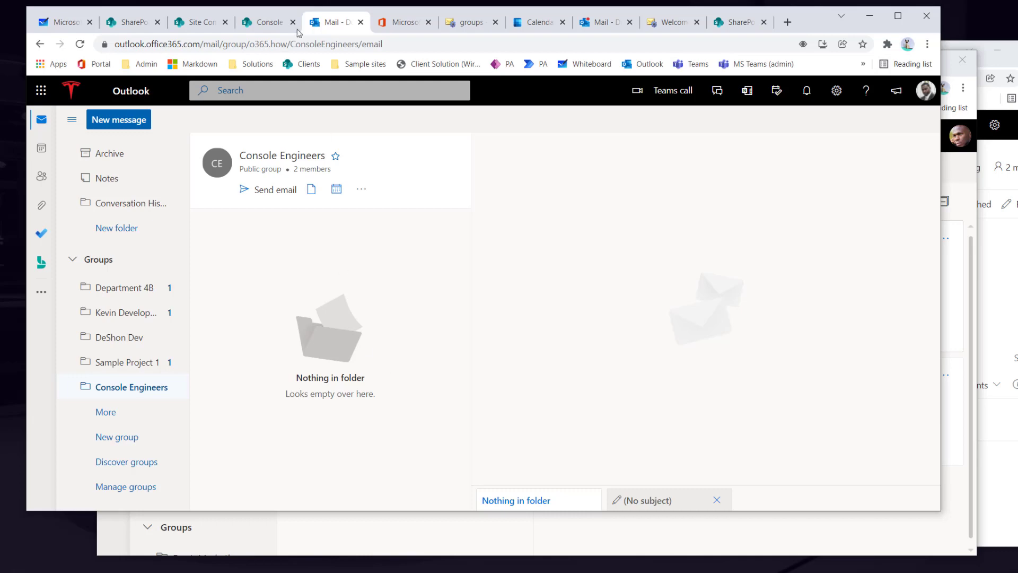
- Return to the Console Engineers site home, dismissing the group card and Settings panel
{"action": "left_click", "coordinate": [278, 26]}
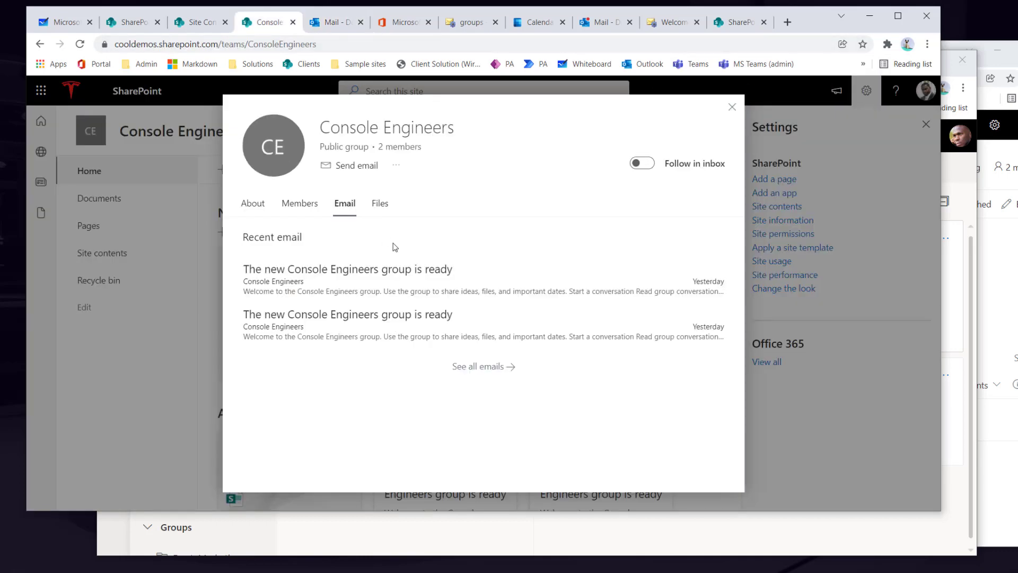
{"action": "left_click", "coordinate": [732, 107]}
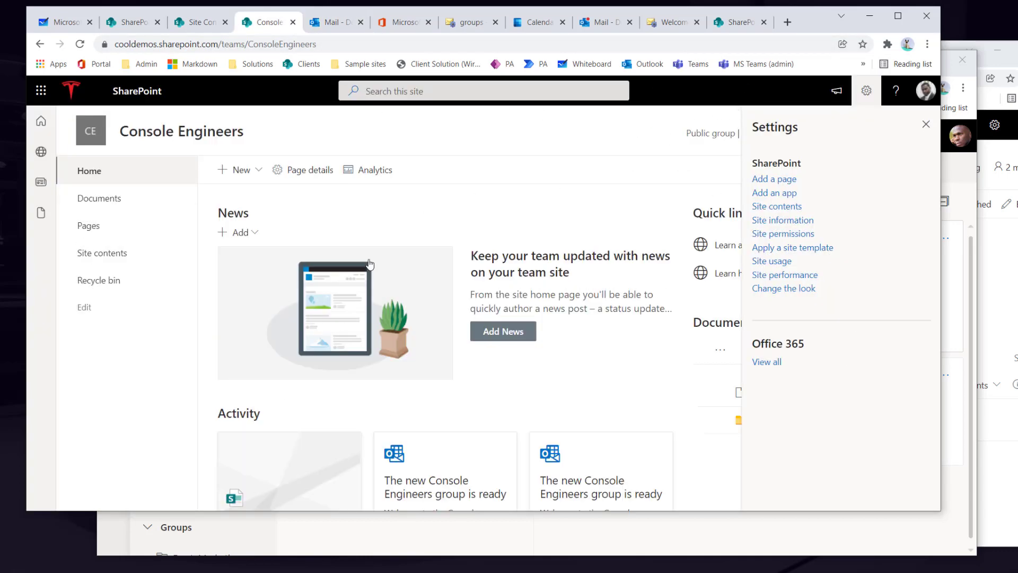
{"action": "left_click", "coordinate": [926, 124]}
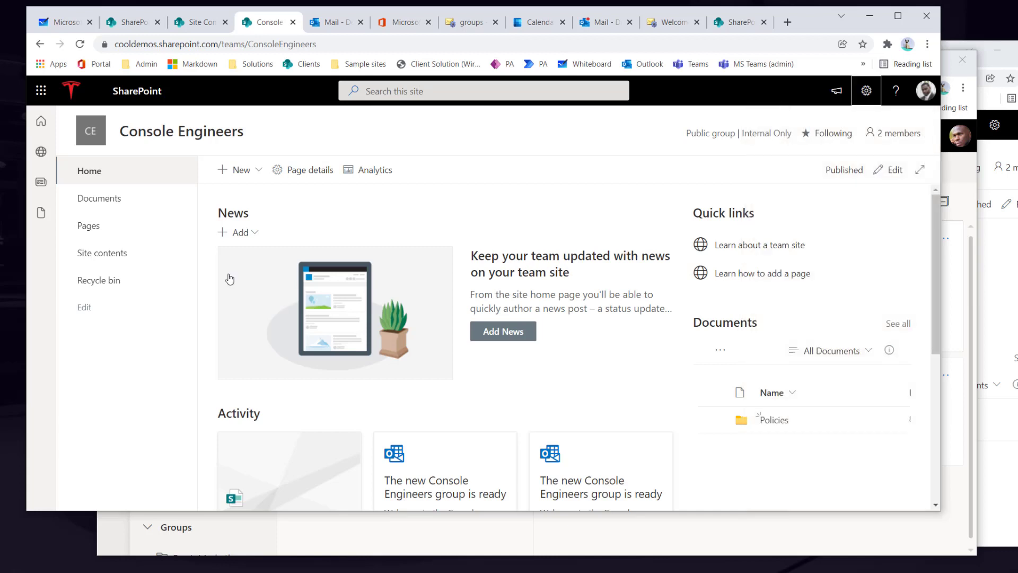